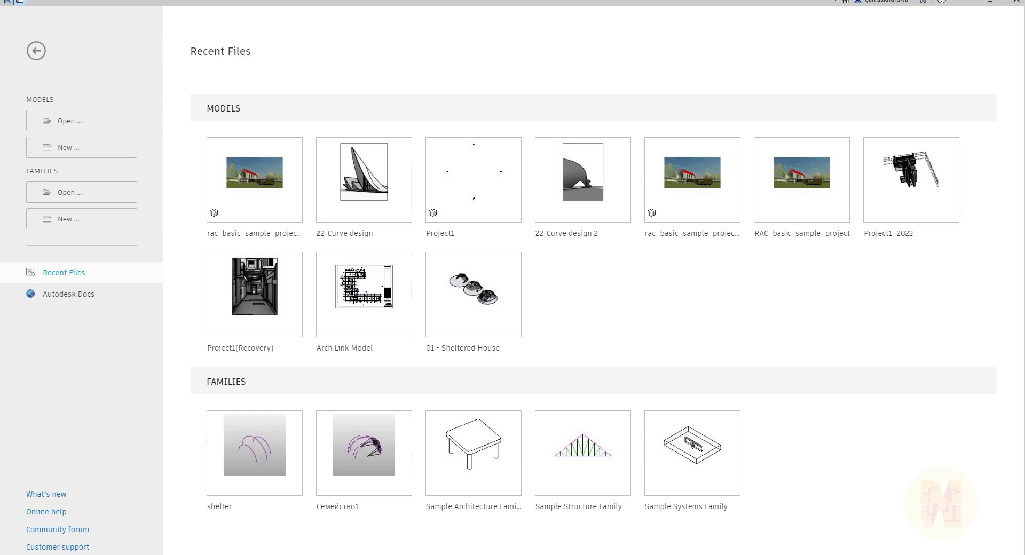
Switch to the Project_1 folder in File Explorer and examine the file sizes of its three Revit models.
key("alt+Tab")
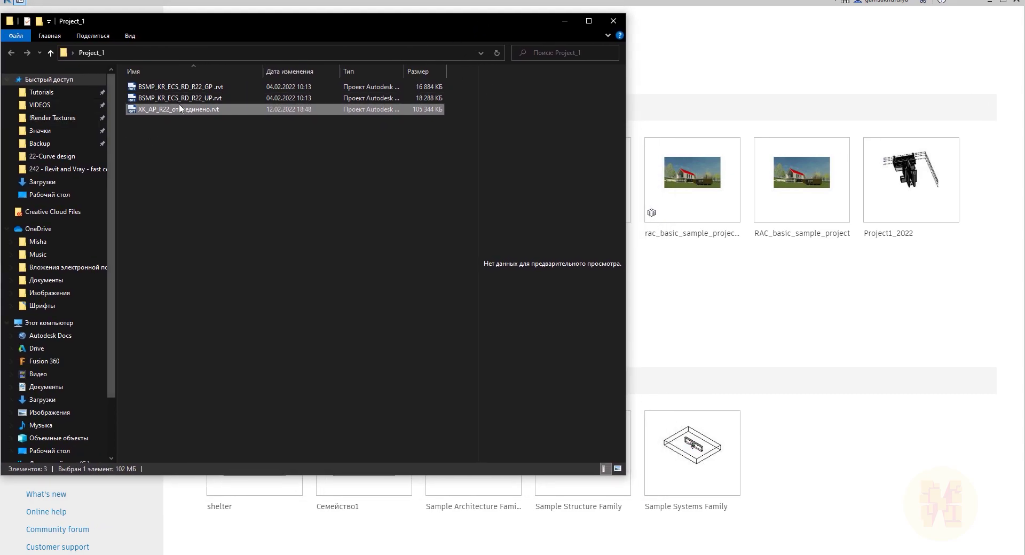
left_click(177, 109)
left_click(180, 87)
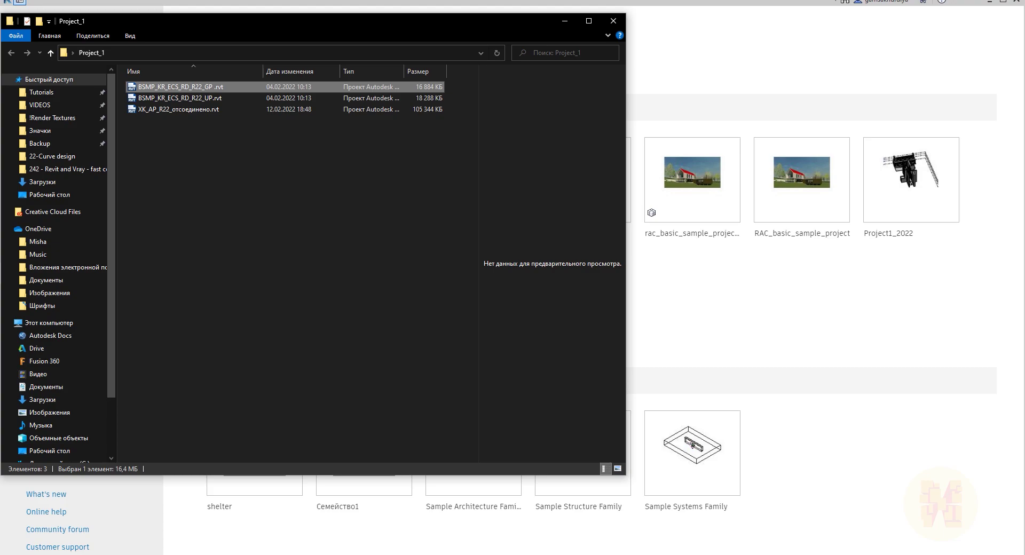
left_click_drag(314, 24, 342, 60)
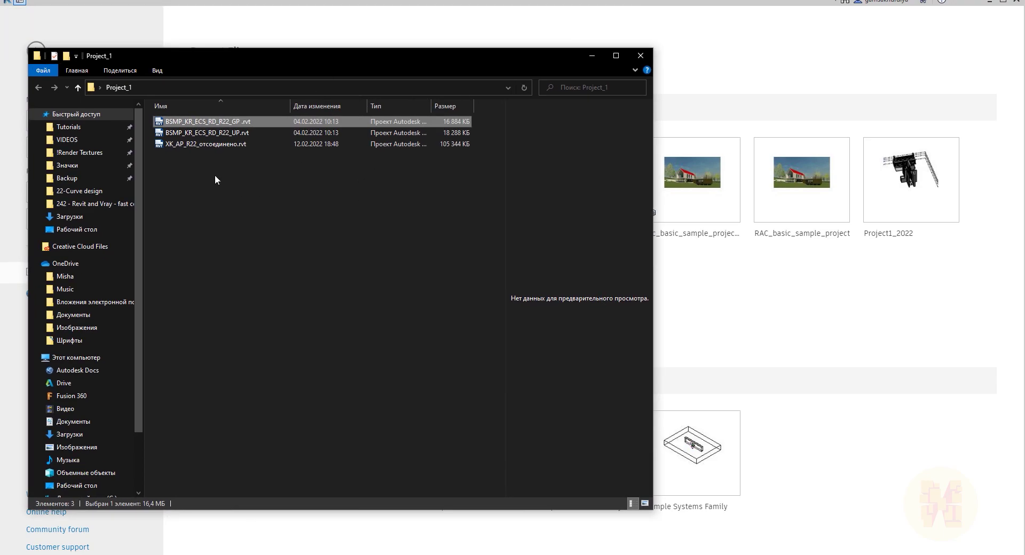
left_click(219, 132)
left_click(230, 144)
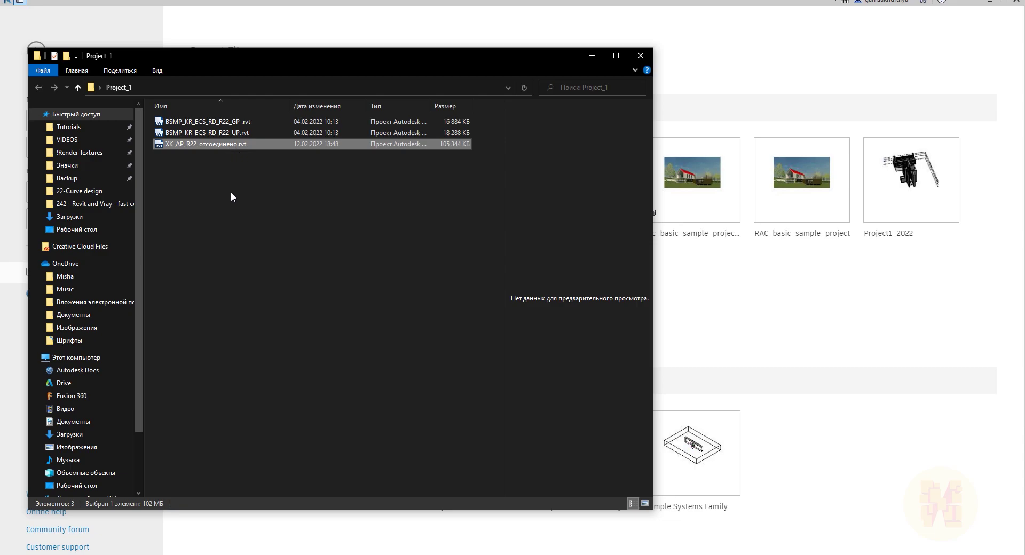
left_click(289, 156)
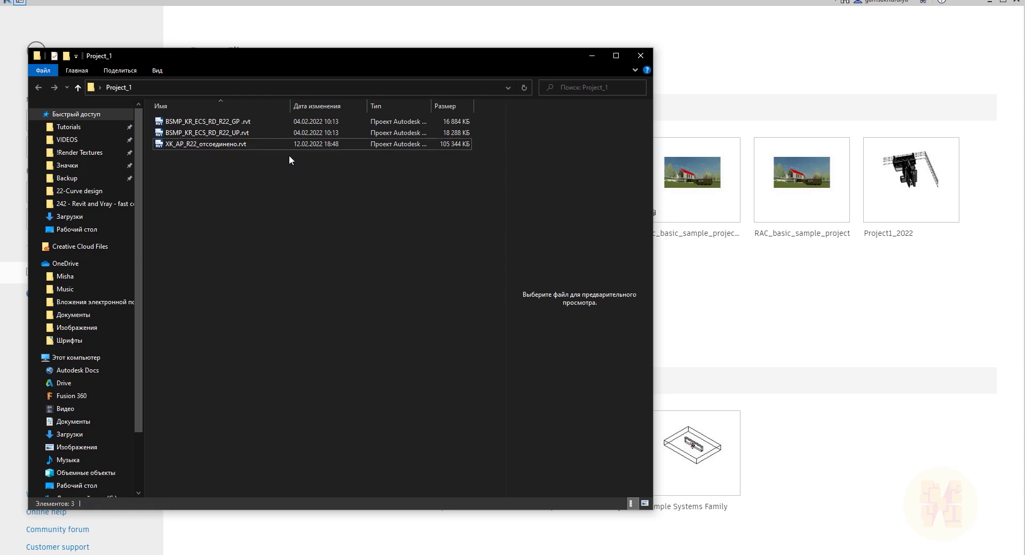
left_click(453, 144)
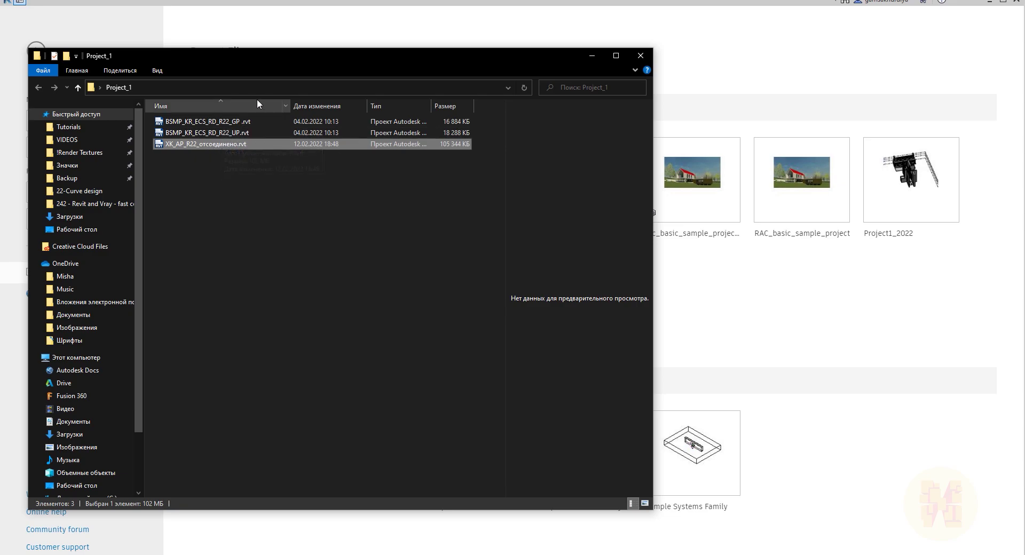
Copy the Project_1 folder's path, close the folder window and browse to that path for opening a model in Revit.
left_click(290, 92)
key("ctrl+c")
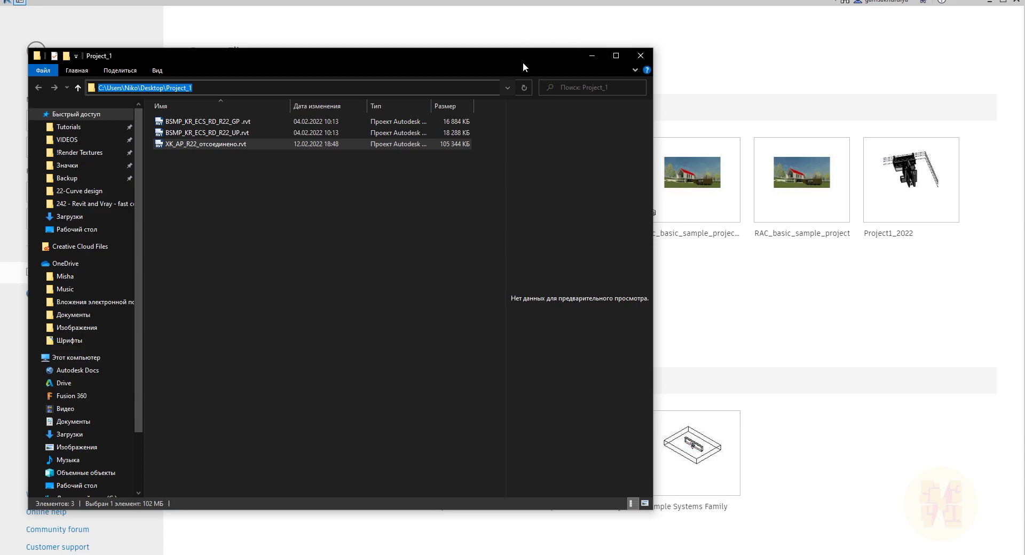
key("alt+F4")
left_click(75, 124)
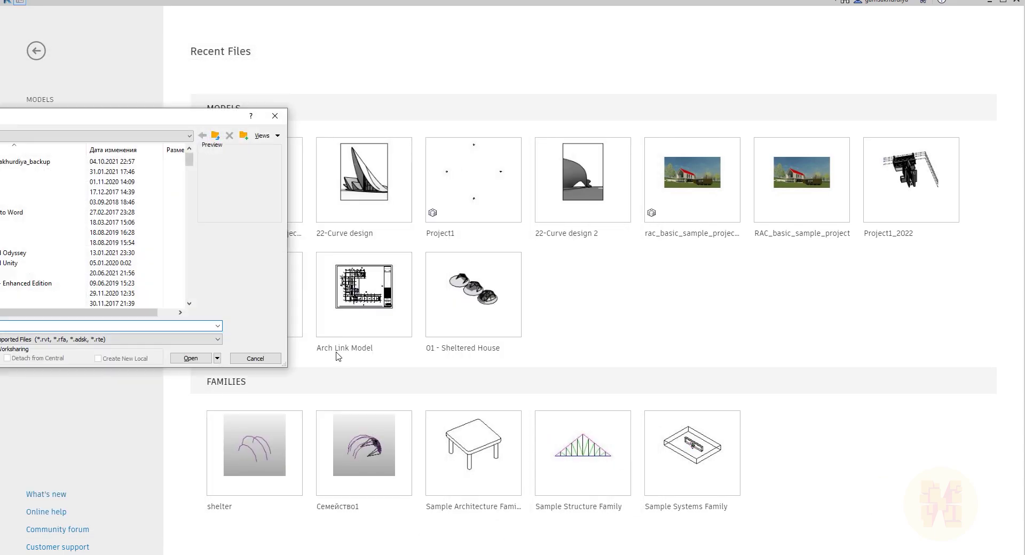
key("ctrl+v")
key("Return")
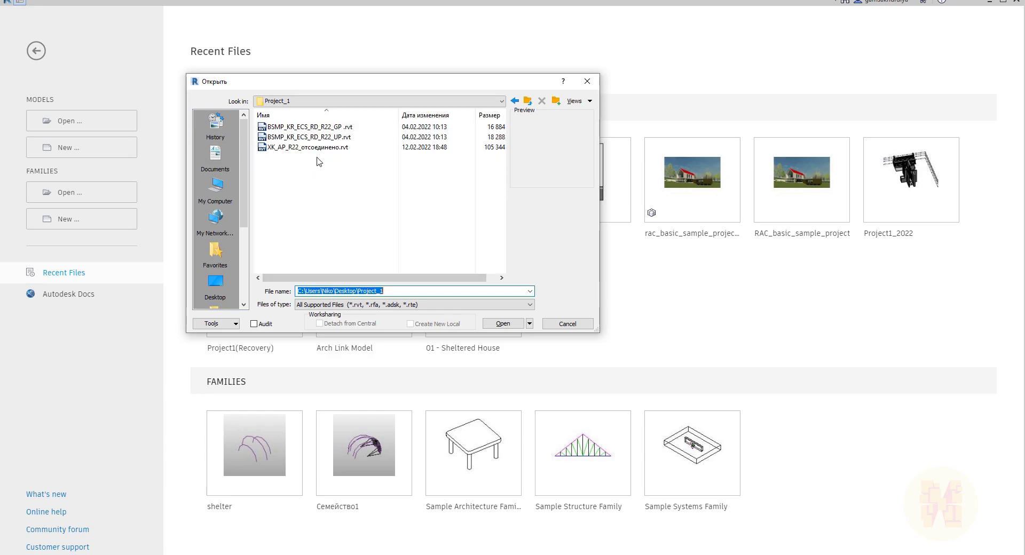
Open XK_AP_R22_отсоединено.rvt with Audit and Detach from Central enabled, preserving its worksets.
left_click(326, 148)
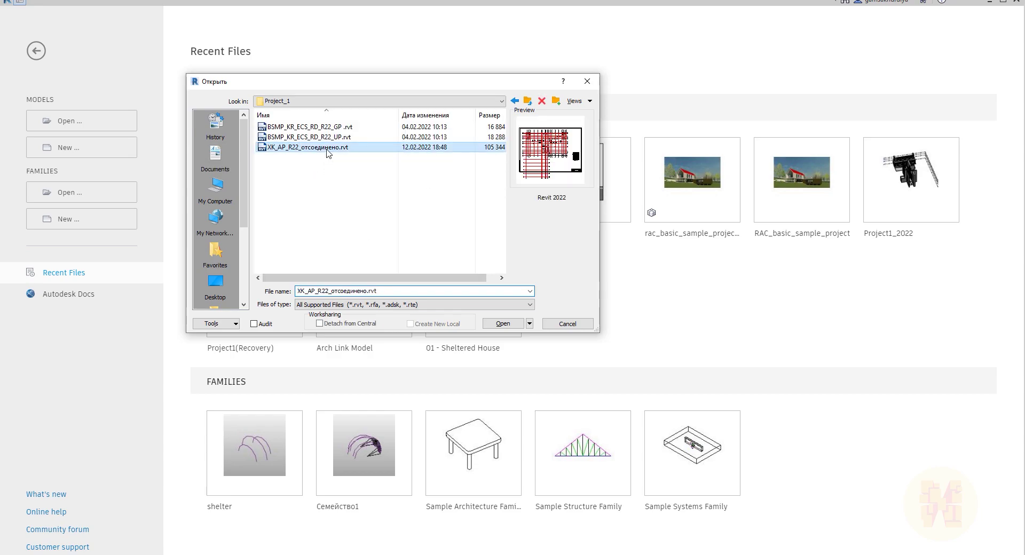
left_click(355, 325)
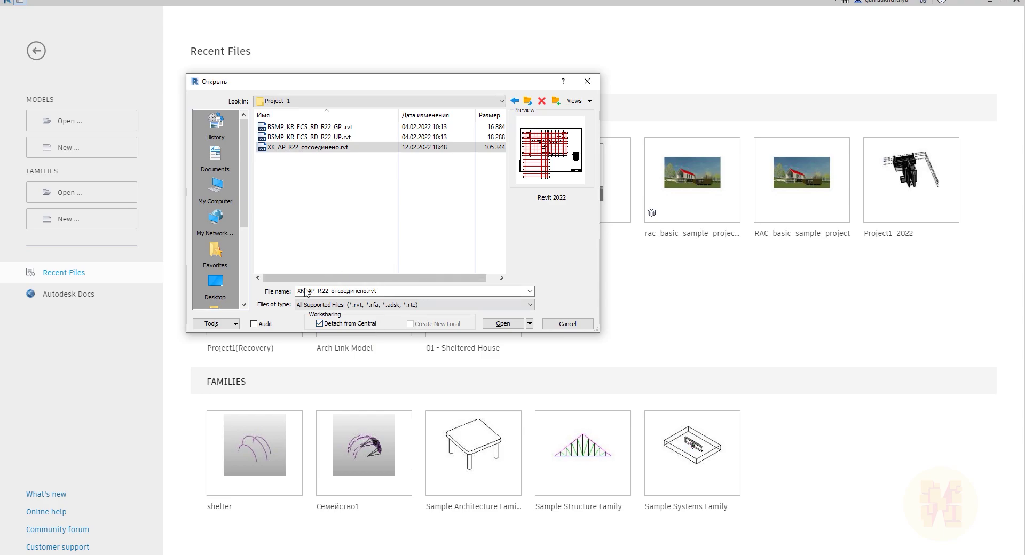
left_click(254, 325)
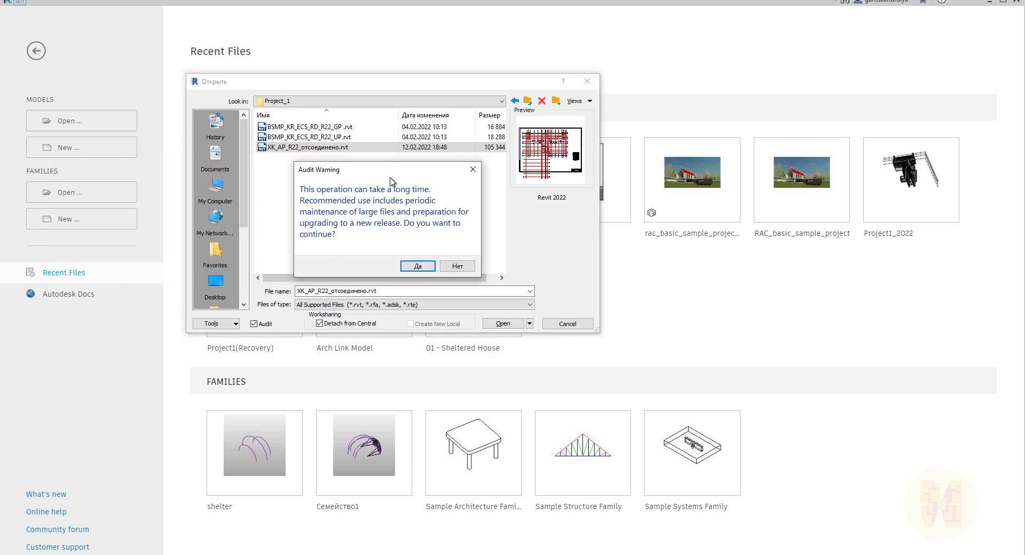
left_click(431, 270)
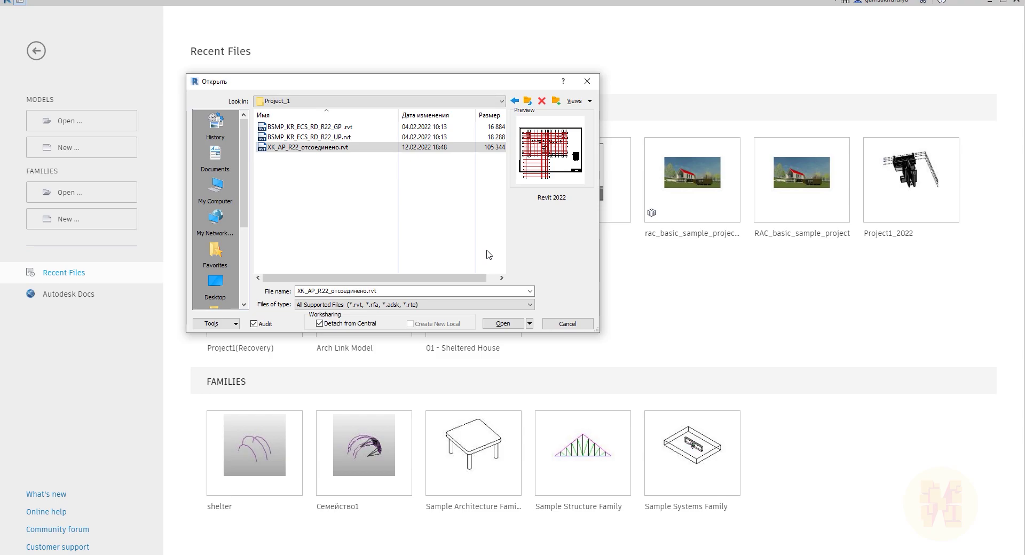
left_click(513, 327)
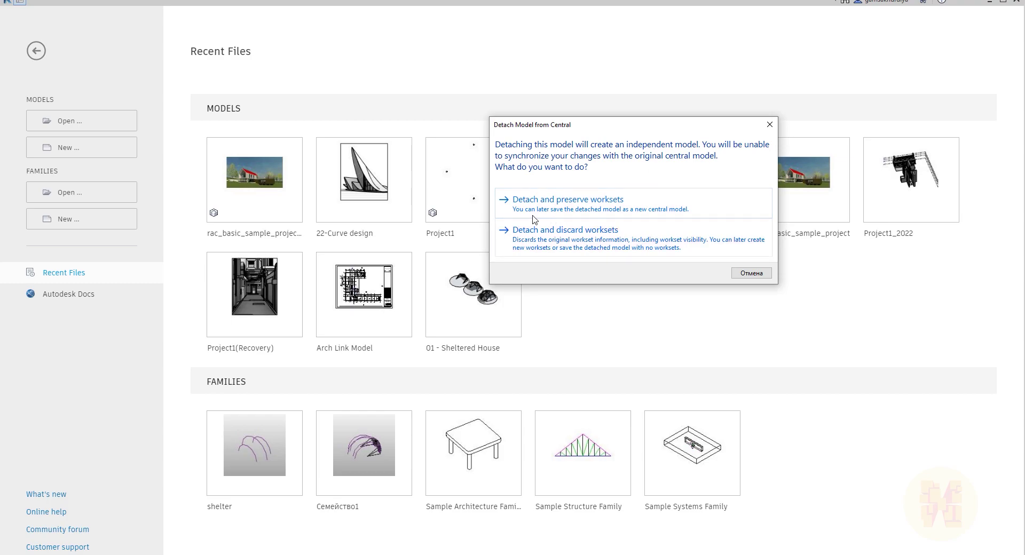
left_click(619, 215)
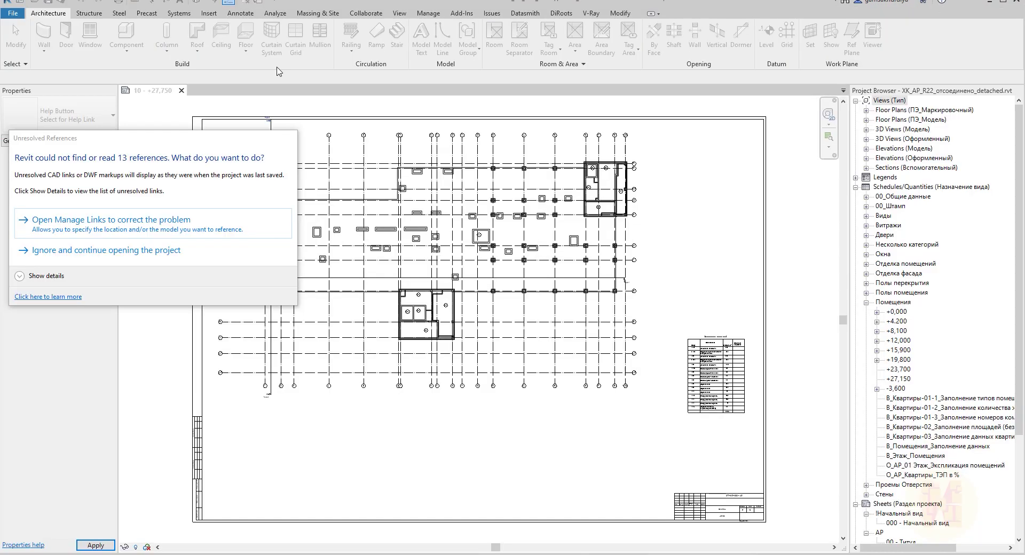
Resolve the missing references by opening Manage Links and removing the Revit links BSMP_KR_ECS_RD_R22_GP and BSMP_KR_ECS_RD_R22_HK.
left_click_drag(196, 146, 487, 192)
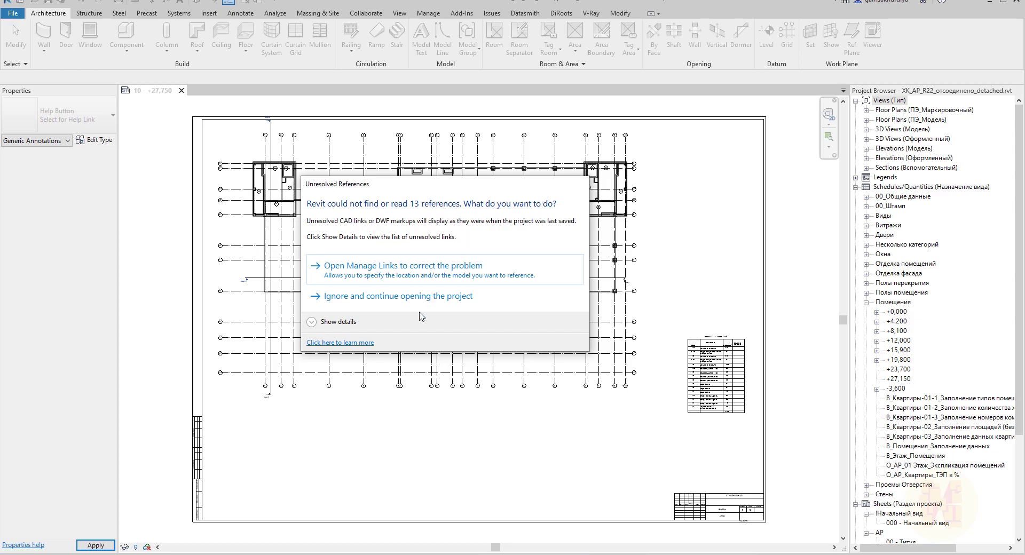
left_click(439, 277)
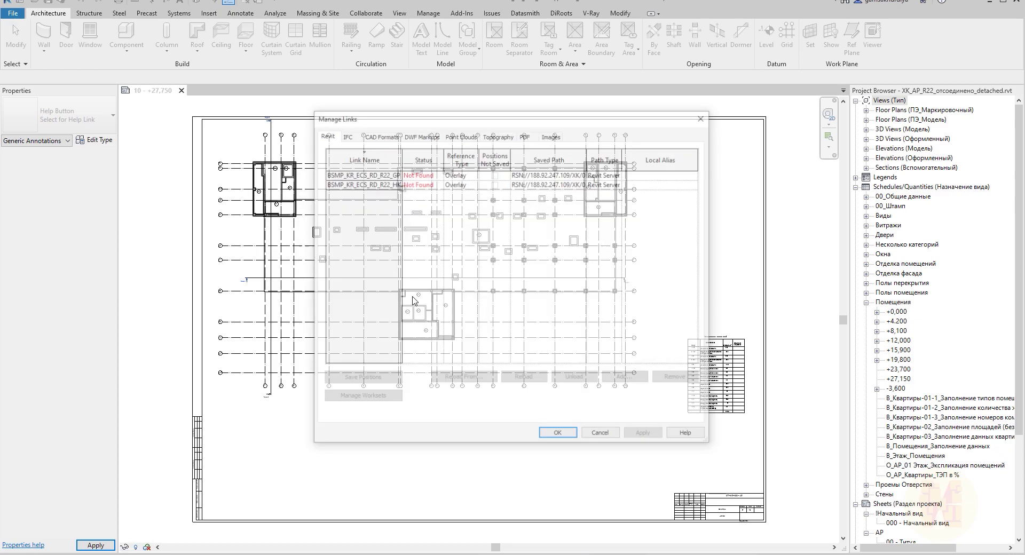
left_click_drag(401, 158, 446, 158)
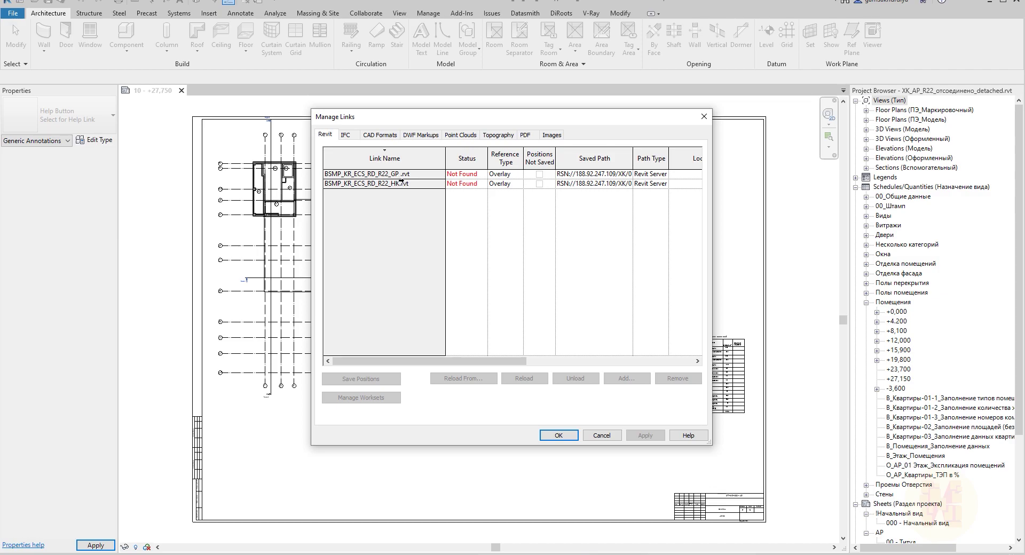
left_click_drag(401, 175, 406, 185)
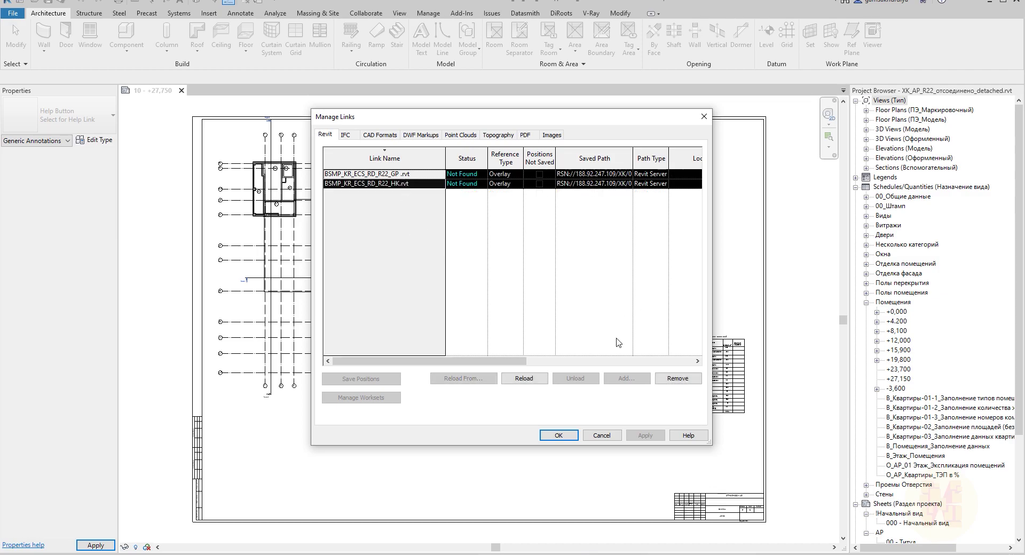
left_click(667, 379)
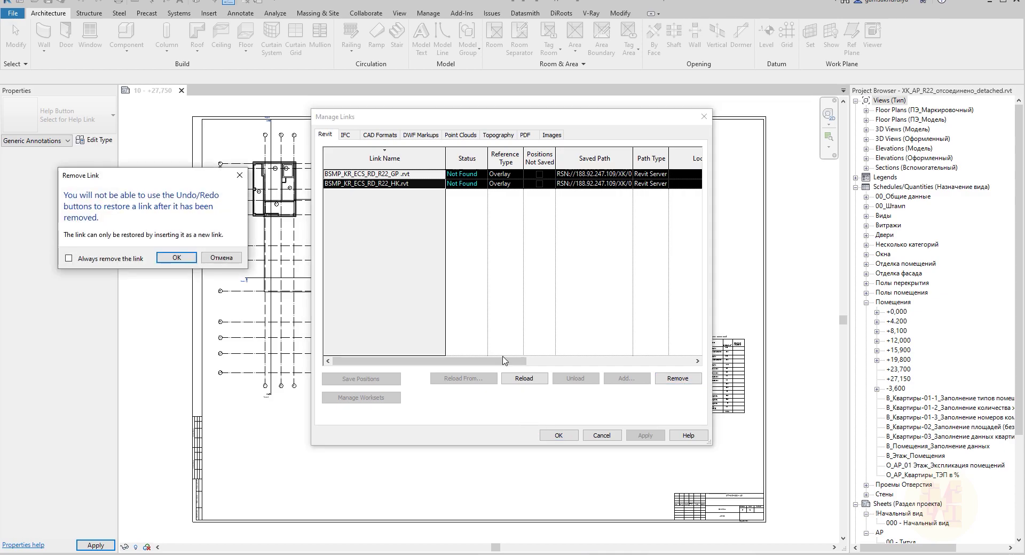
left_click(186, 260)
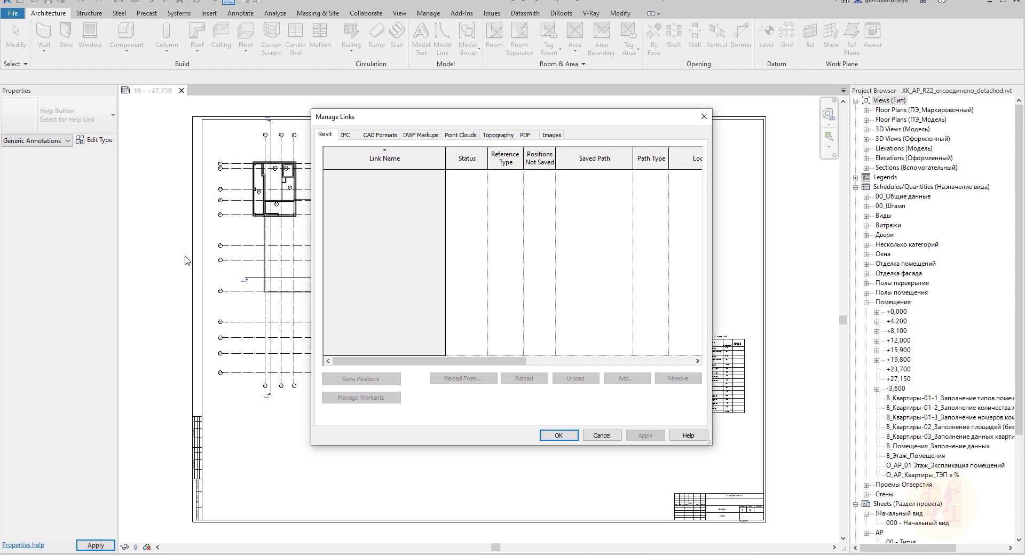
Enlarge the Manage Links window and remove all the listed DWG links from the CAD formats.
left_click(380, 136)
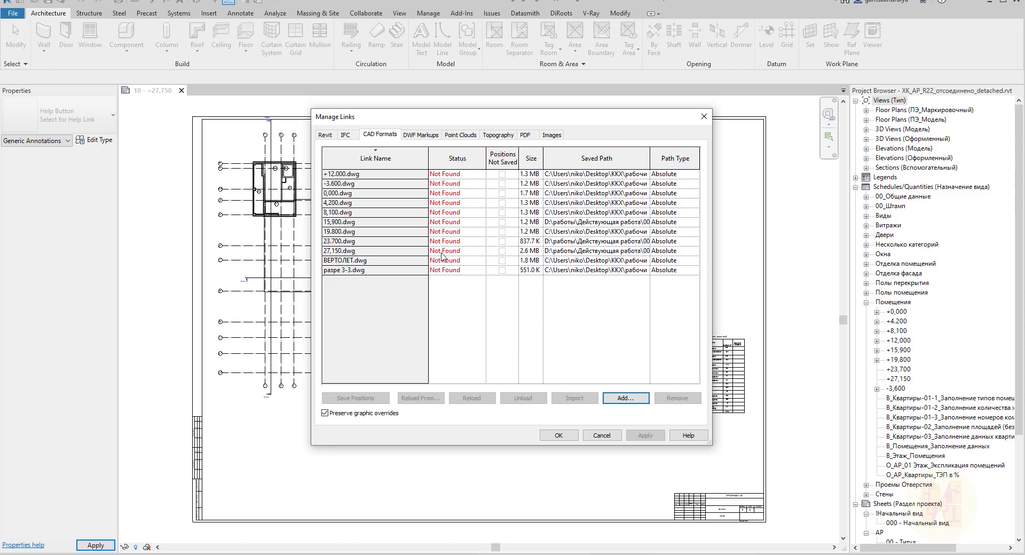
left_click_drag(311, 109, 222, 103)
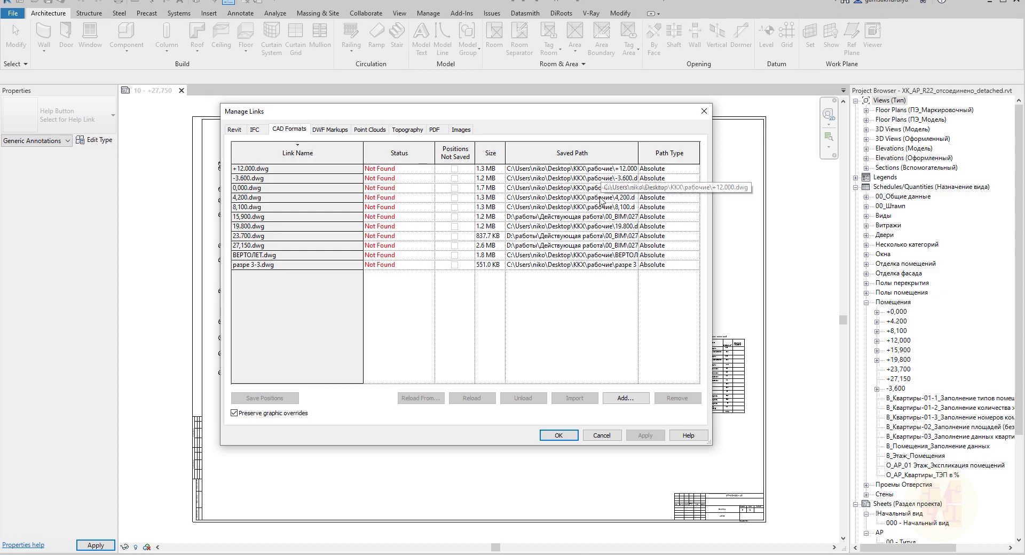
left_click_drag(305, 169, 314, 285)
left_click(689, 400)
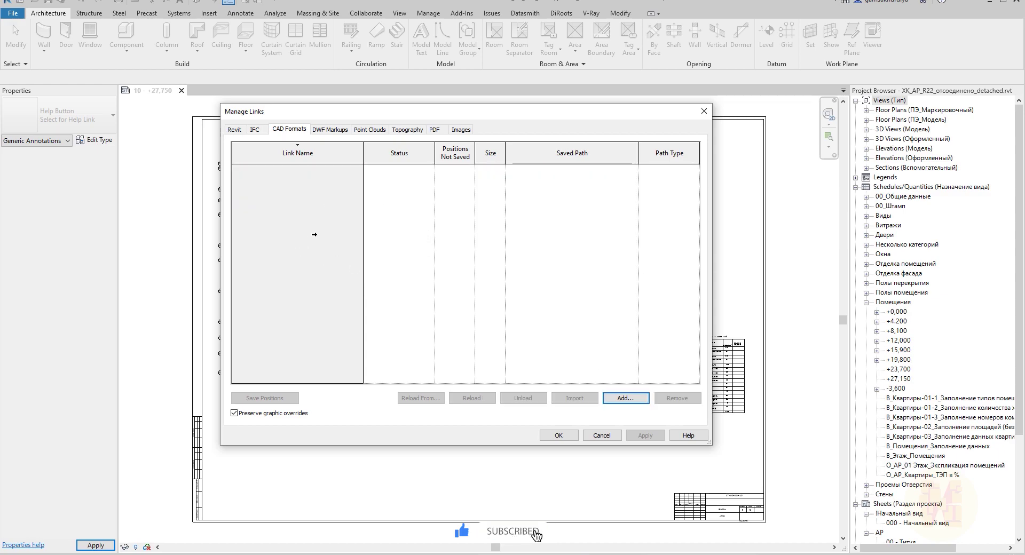
Check the DWF, point cloud, topography, PDF, image, IFC, CAD and Revit link lists for leftover links.
left_click(331, 130)
left_click(374, 131)
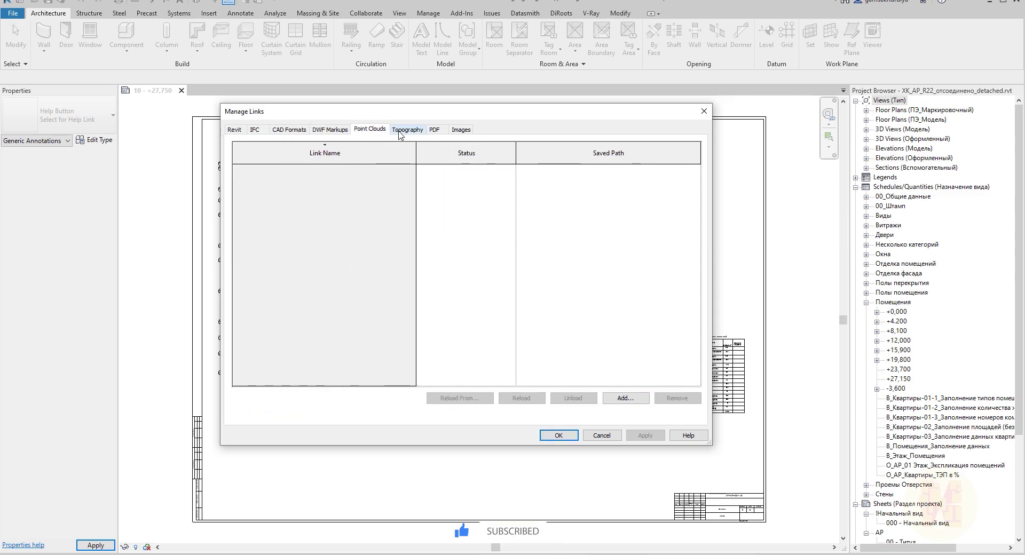
left_click(407, 130)
left_click(436, 130)
left_click(461, 130)
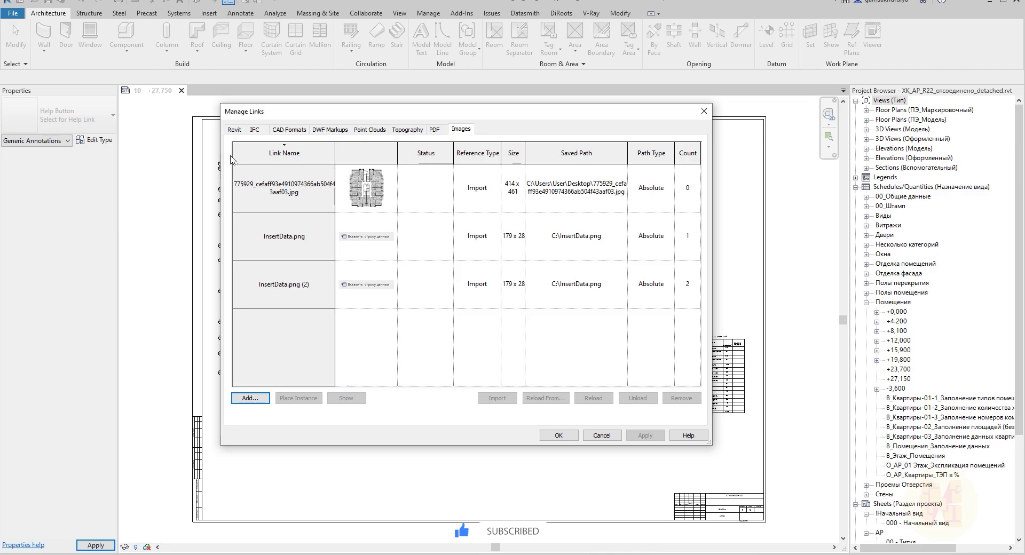
left_click(261, 133)
left_click(289, 131)
left_click(235, 130)
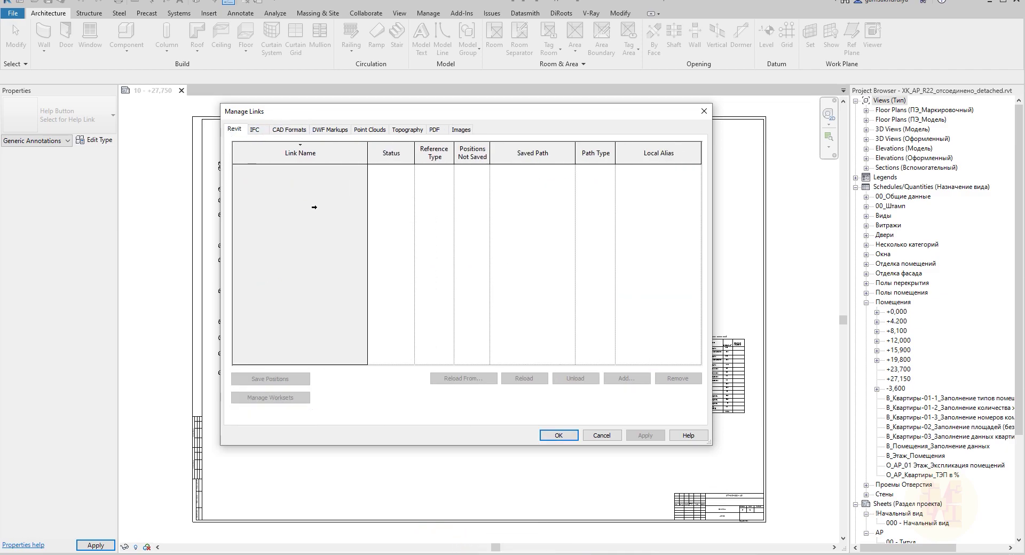
Confirm the link removals and purge all unused views, families and other items from the project.
left_click(564, 437)
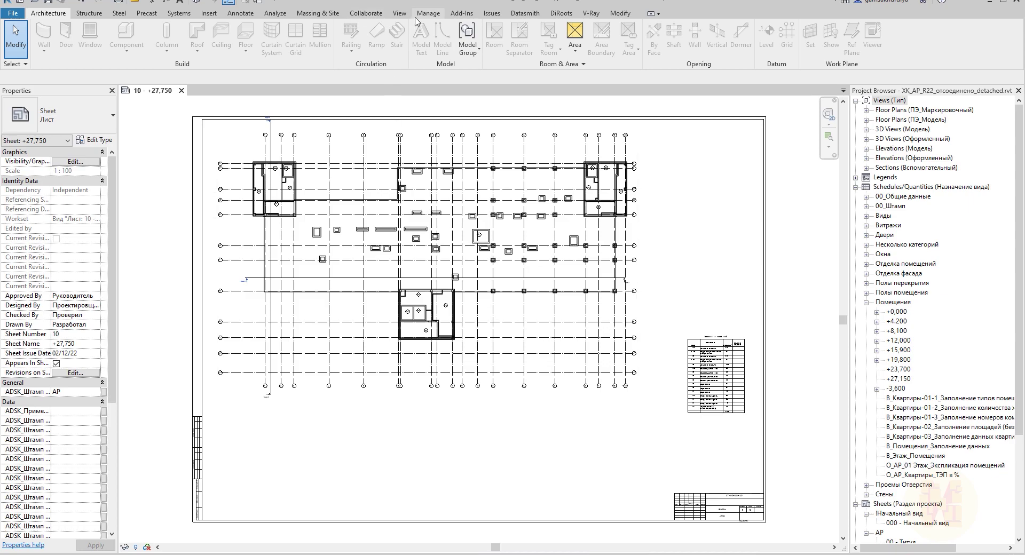
left_click(235, 39)
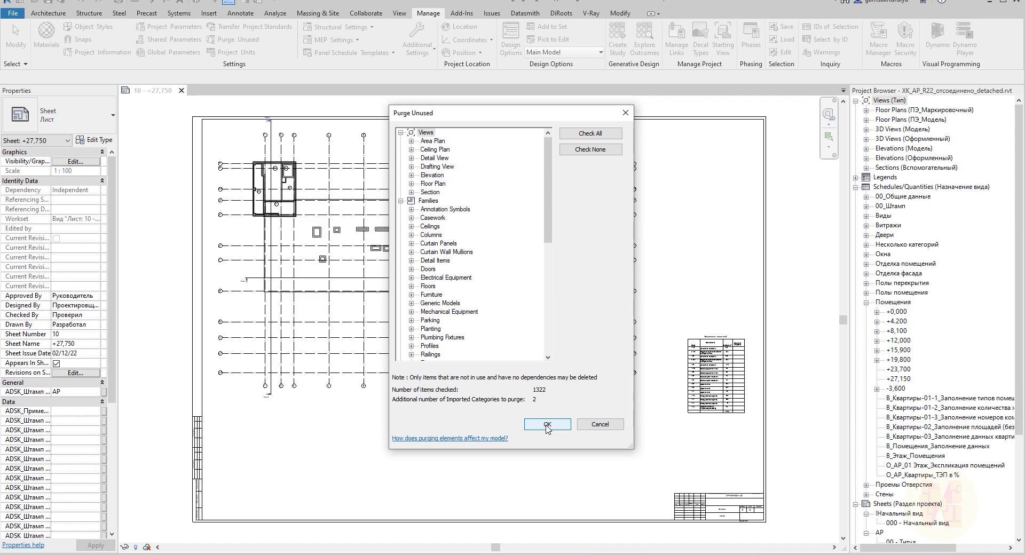
left_click(547, 426)
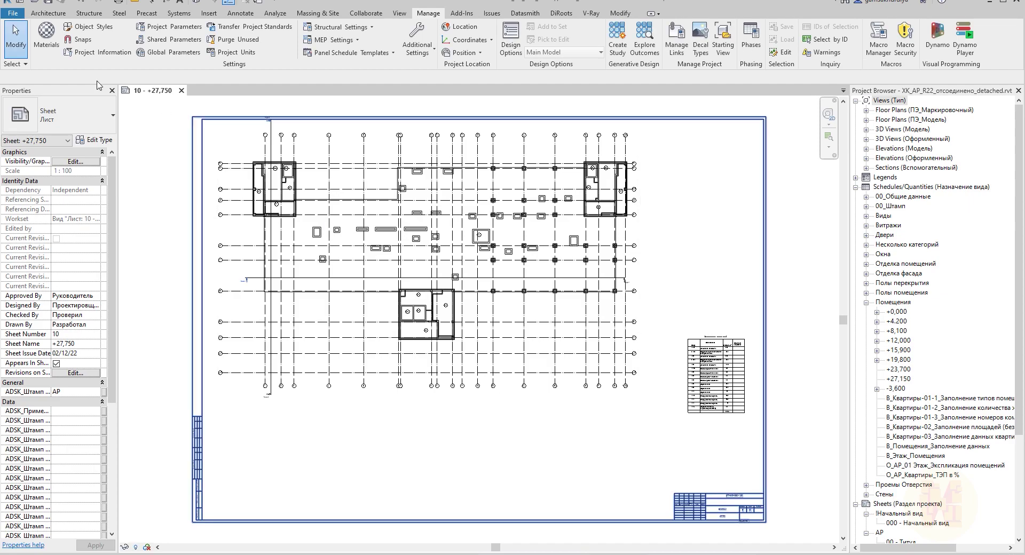
Save the detached project over XK_AP_R22_отсоединено.rvt in Project_1, accepting the file save options and replacing the existing file.
left_click(13, 13)
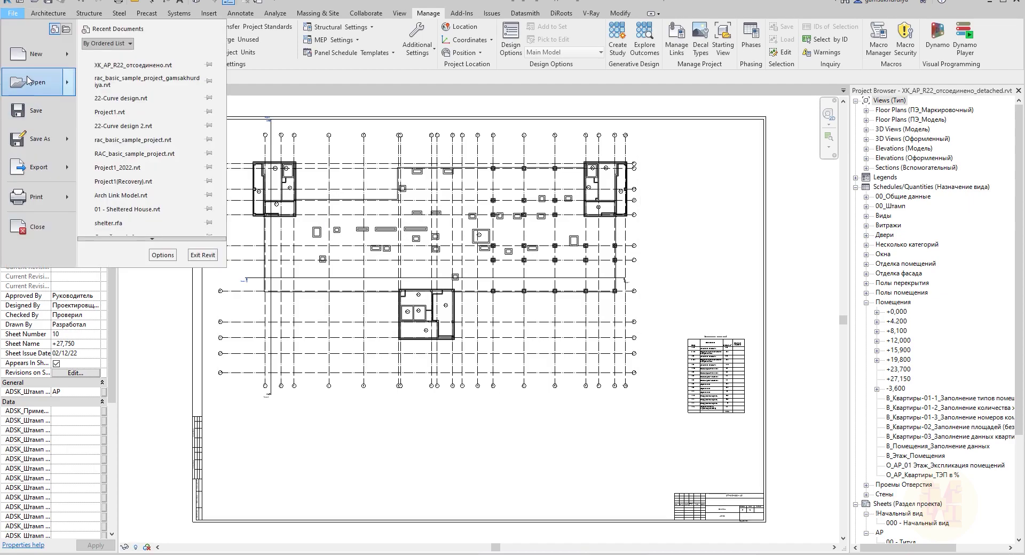
mouse_move(72, 142)
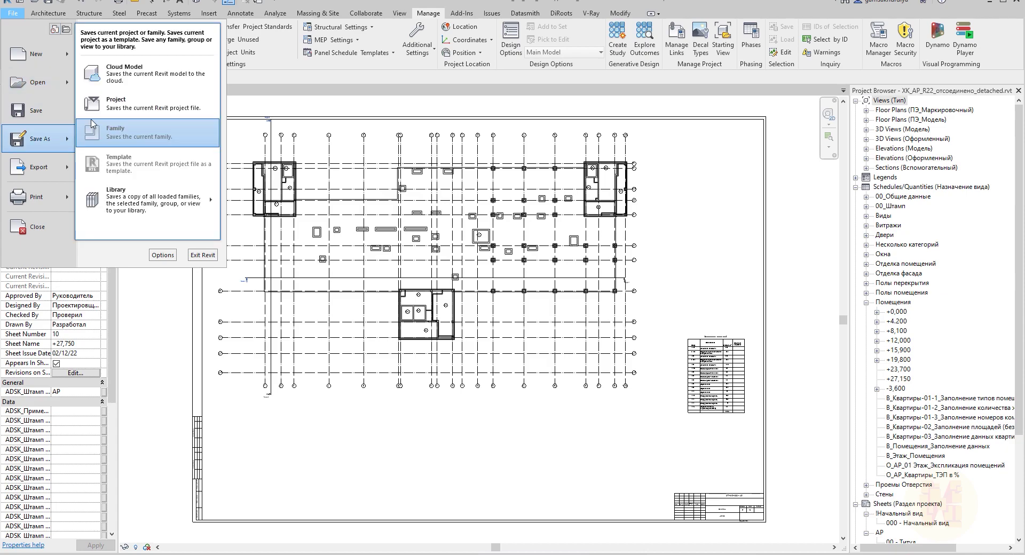
left_click(136, 103)
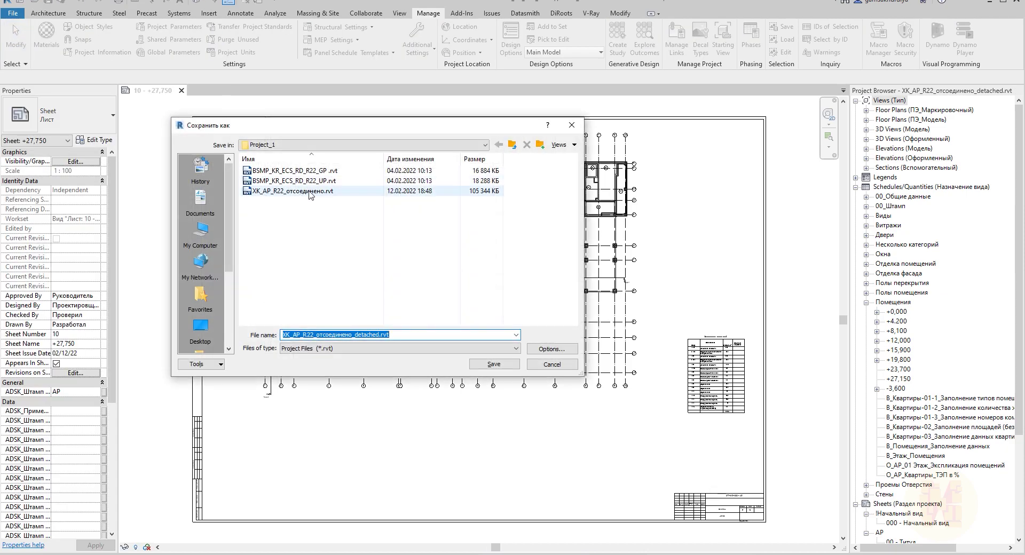
left_click(307, 191)
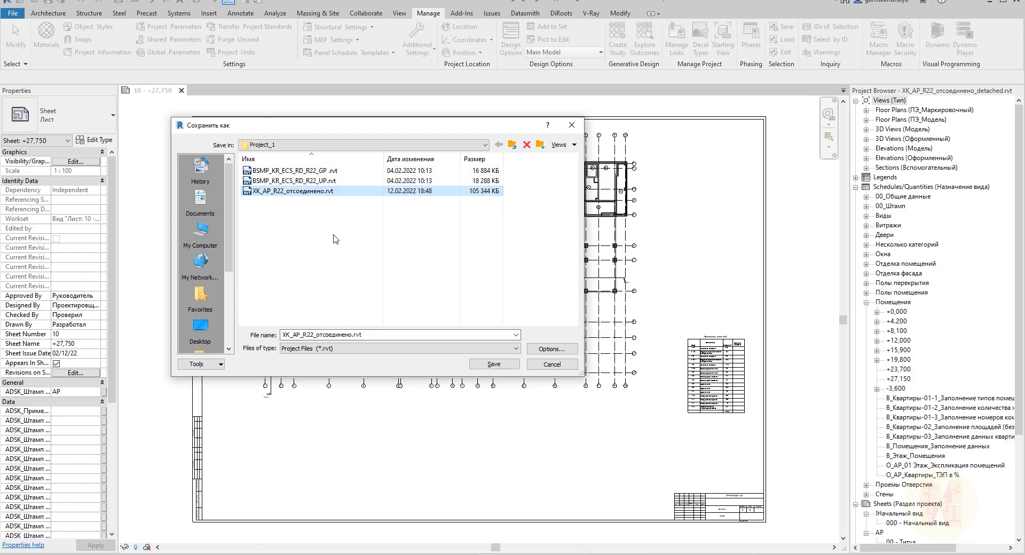
left_click(552, 349)
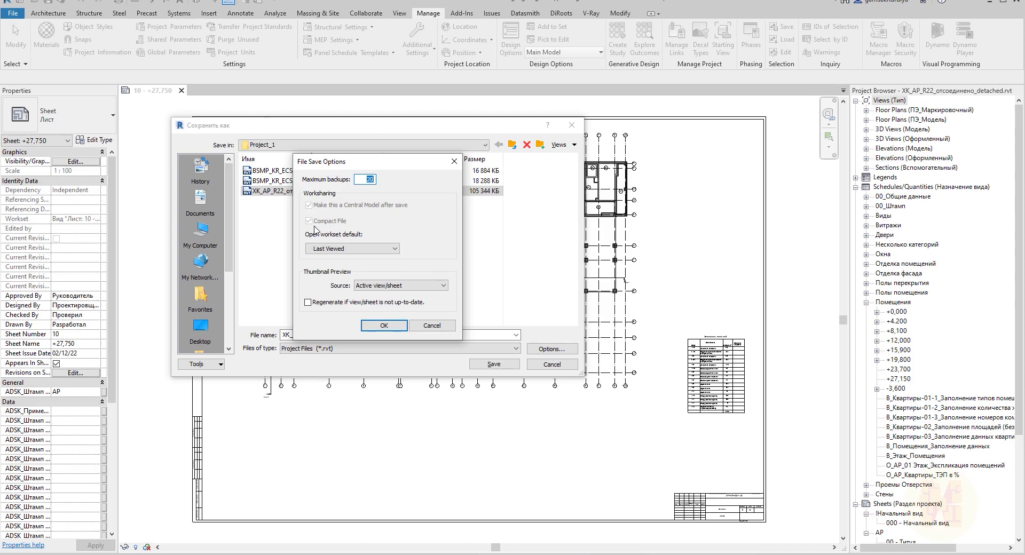
left_click(384, 326)
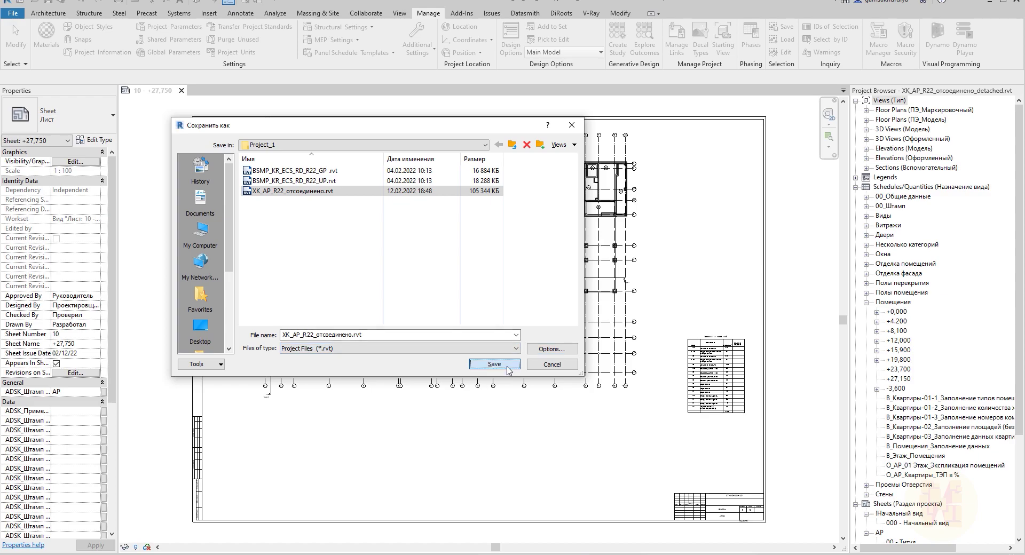
left_click(507, 368)
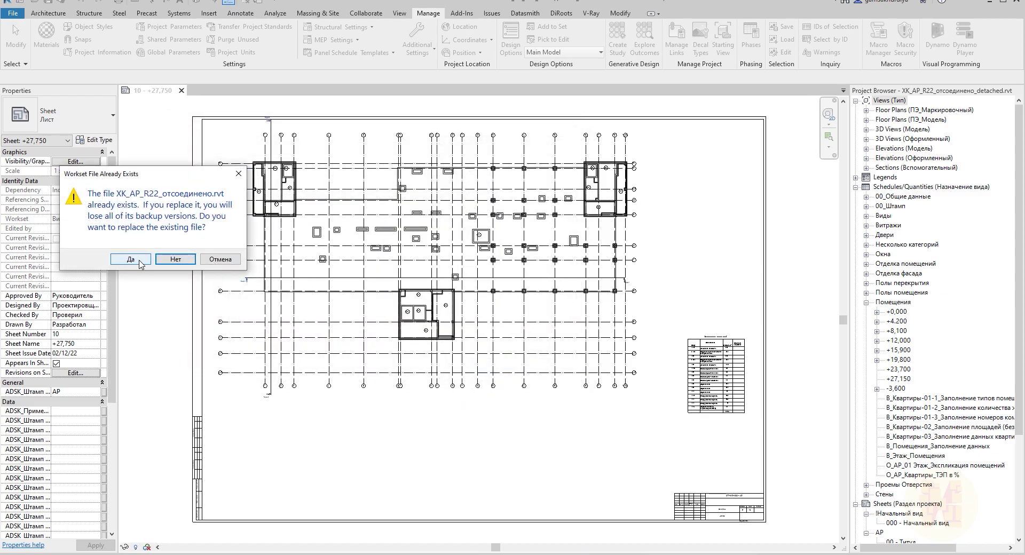
left_click(140, 263)
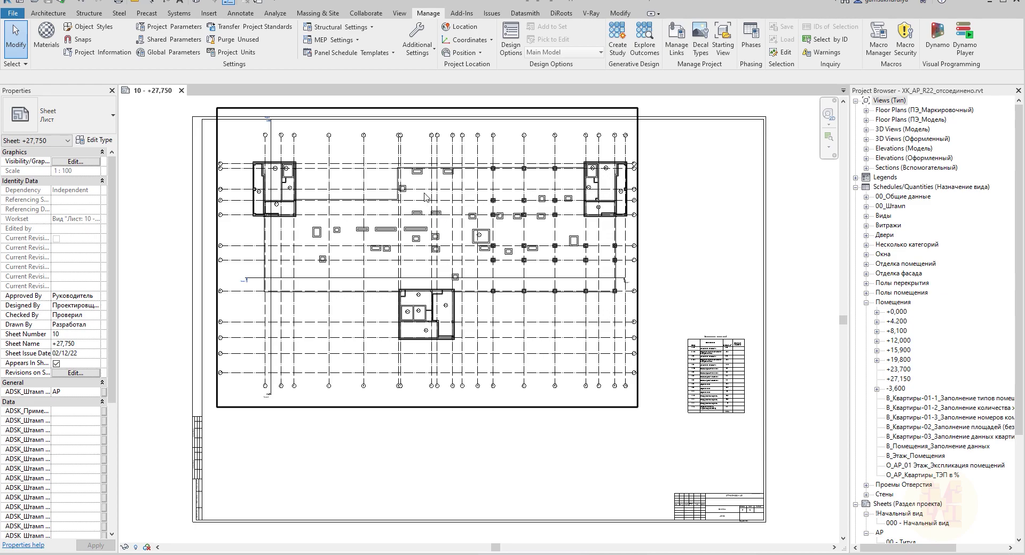
Synchronize the model with central, relinquishing the user-created worksets.
left_click(59, 5)
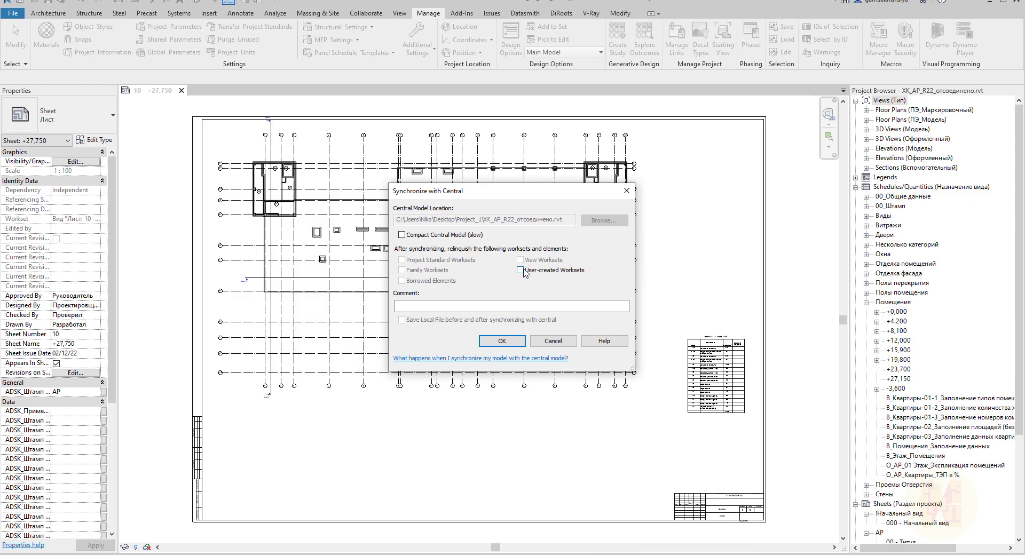
left_click(522, 271)
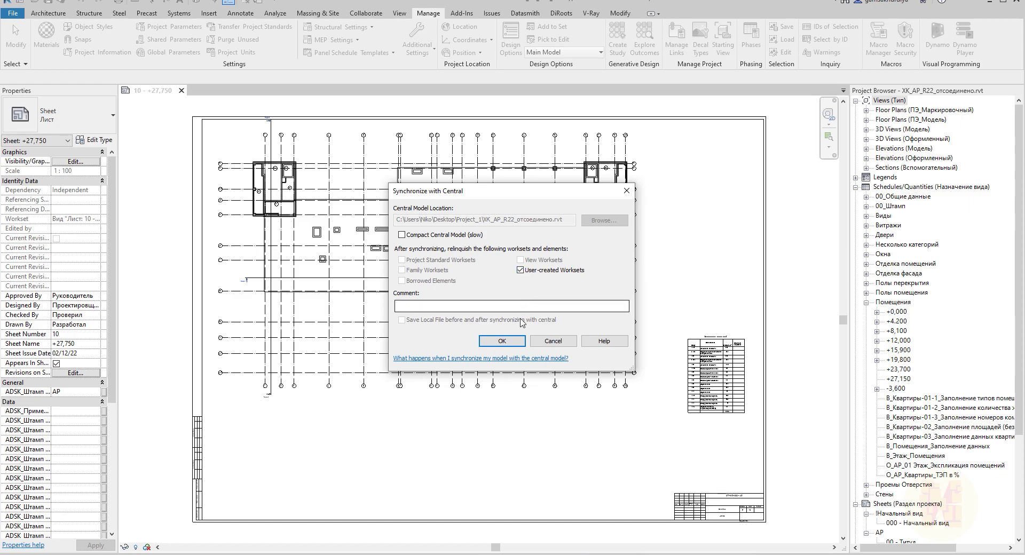
left_click(502, 341)
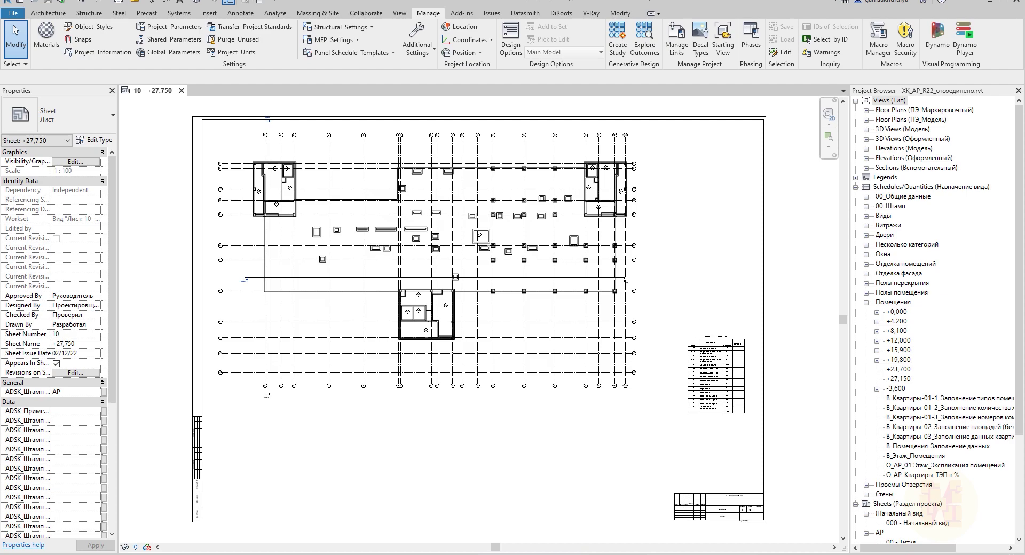
Switch to File Explorer and check the Project_1 folder for the resaved model's size and the Revit_temp and backup folders.
key("alt+Tab")
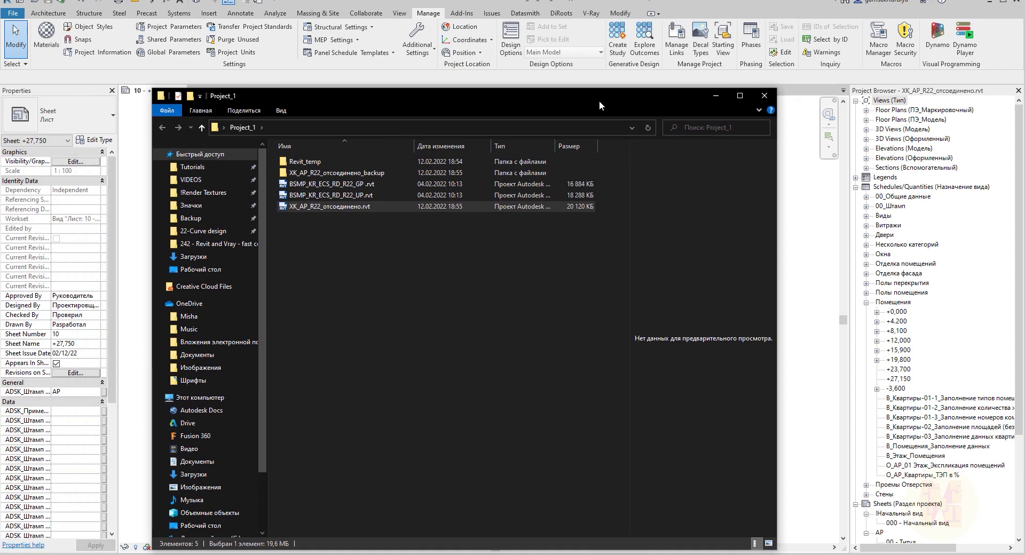
left_click(323, 176)
key("shift+Up")
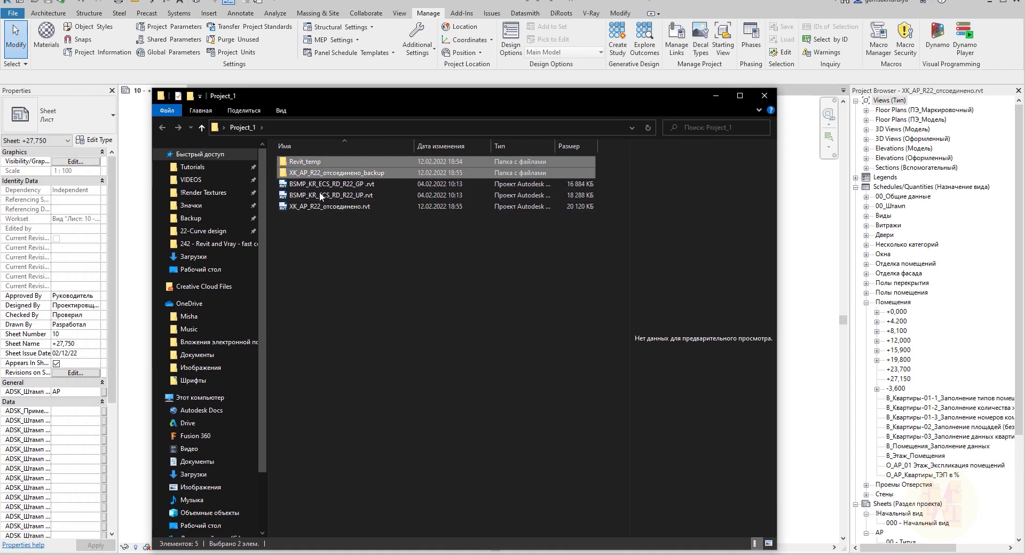
left_click(328, 239)
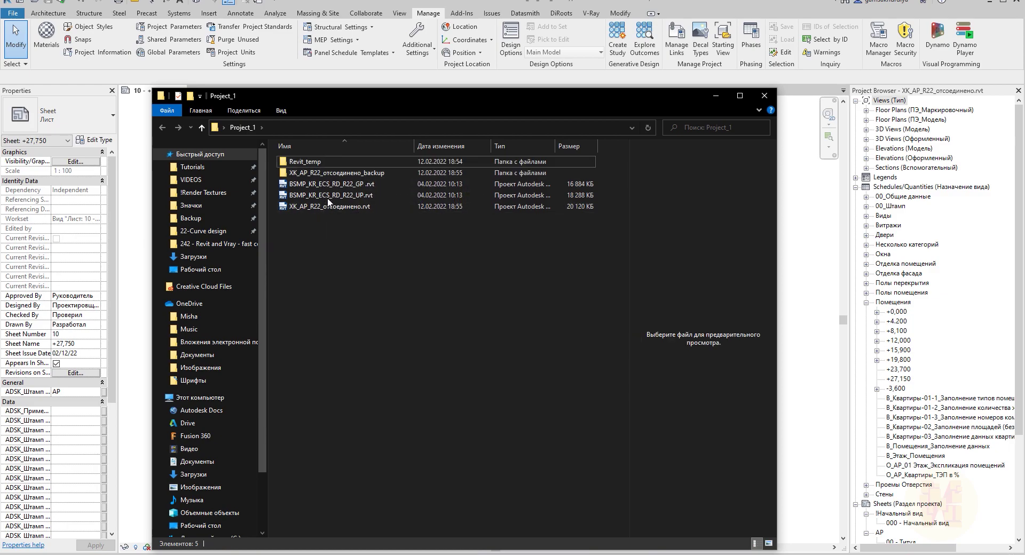
left_click(315, 173)
left_click(310, 166)
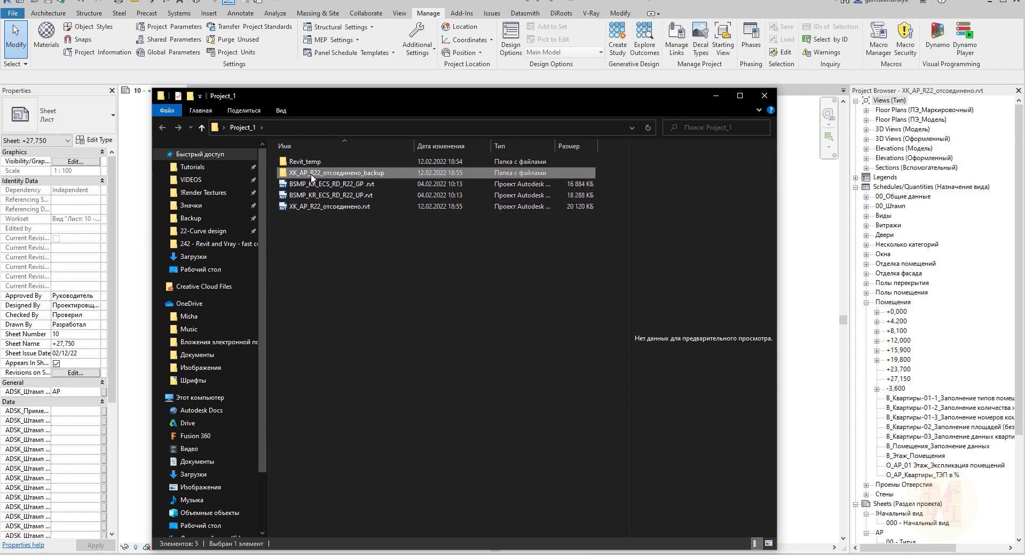
left_click(334, 213)
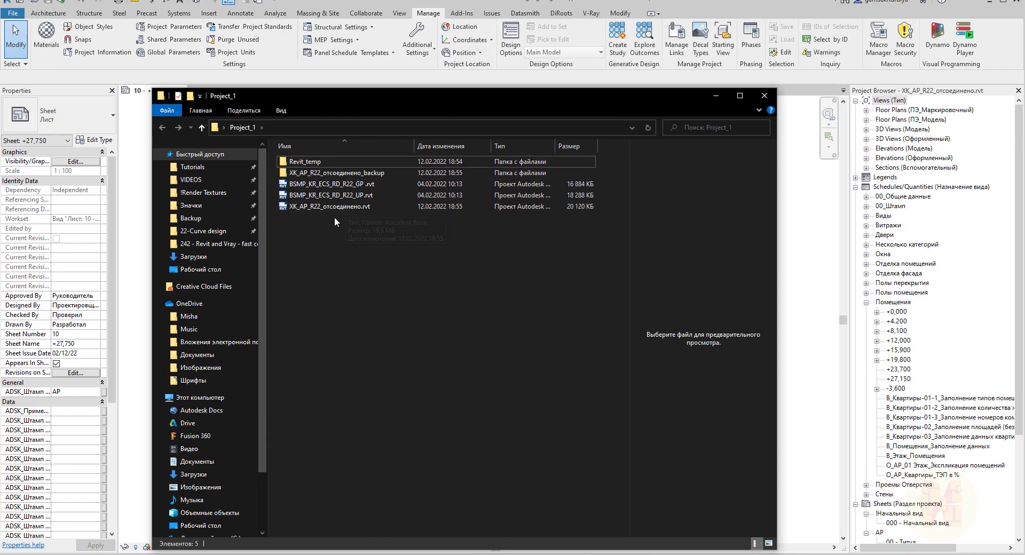
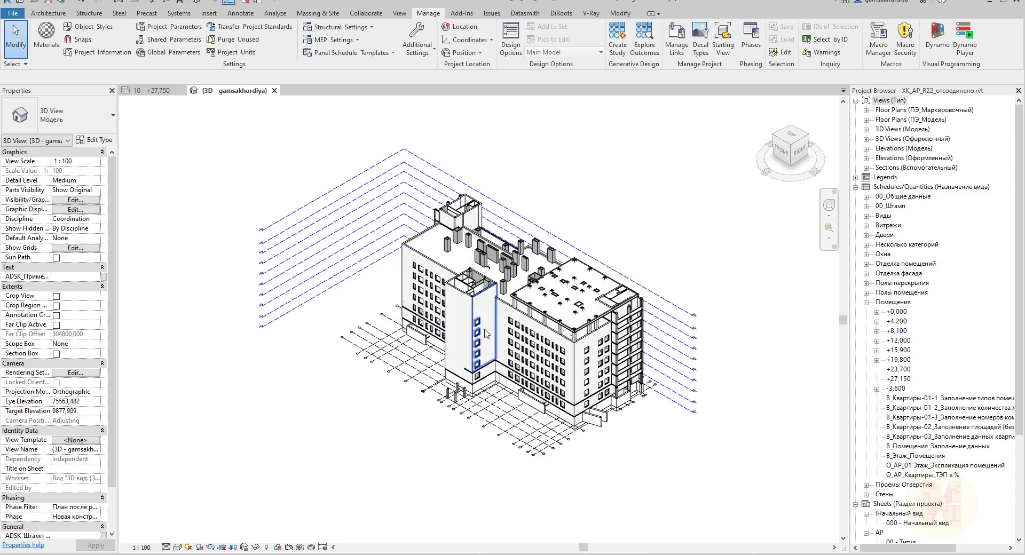
Examine the building from several angles in the 3D view, and close that view.
middle_click_drag(549, 354, 649, 333, "shift")
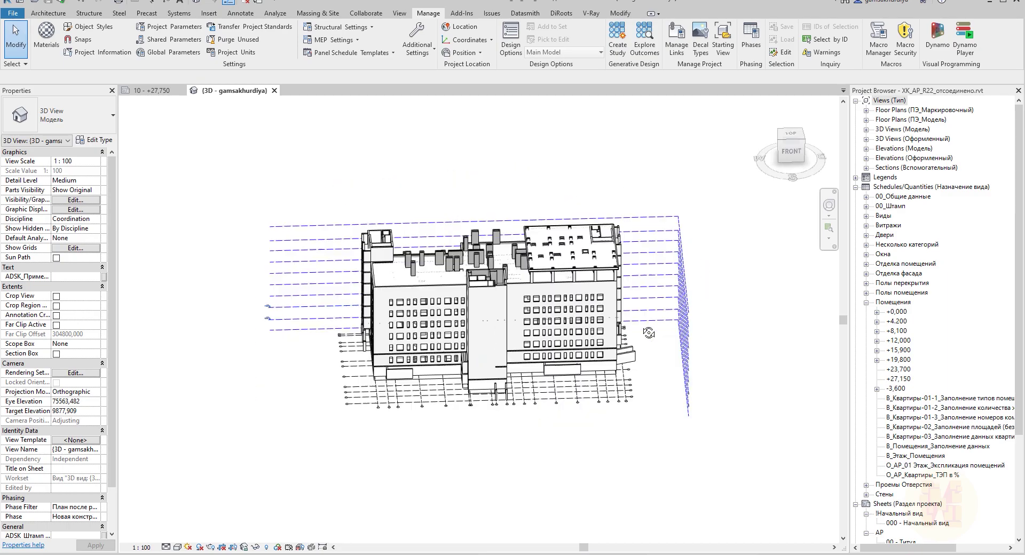
middle_click_drag(508, 271, 483, 319, "shift")
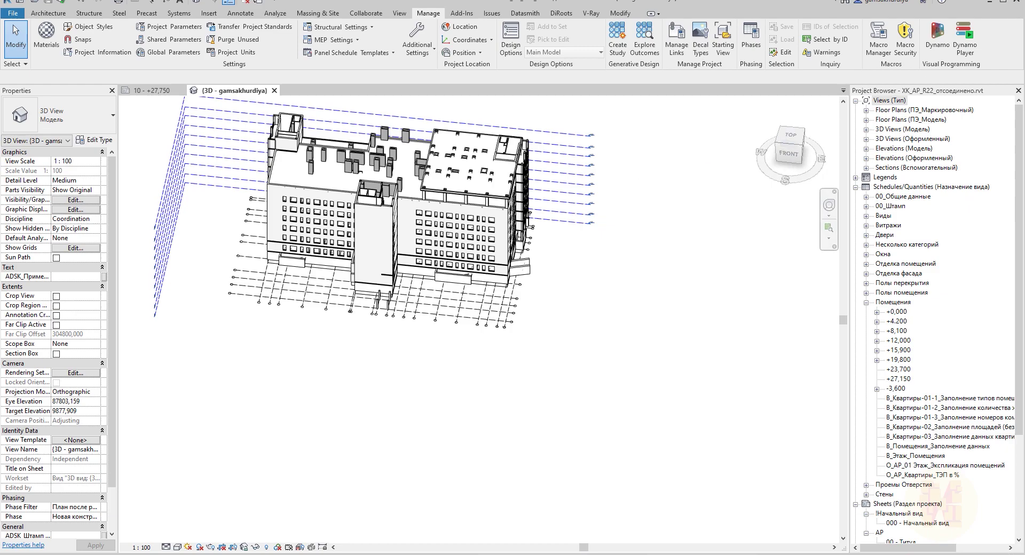
key("ctrl+F4")
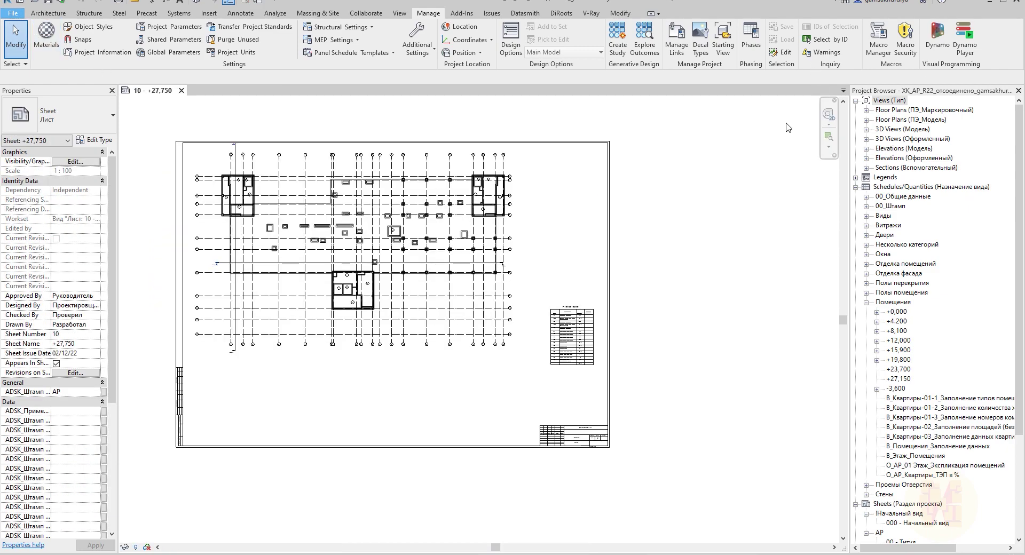
Open BSMP_KR_ECS_RD_R22_GP .rvt from Project_1 detached from central, preserving its worksets.
key("alt+f")
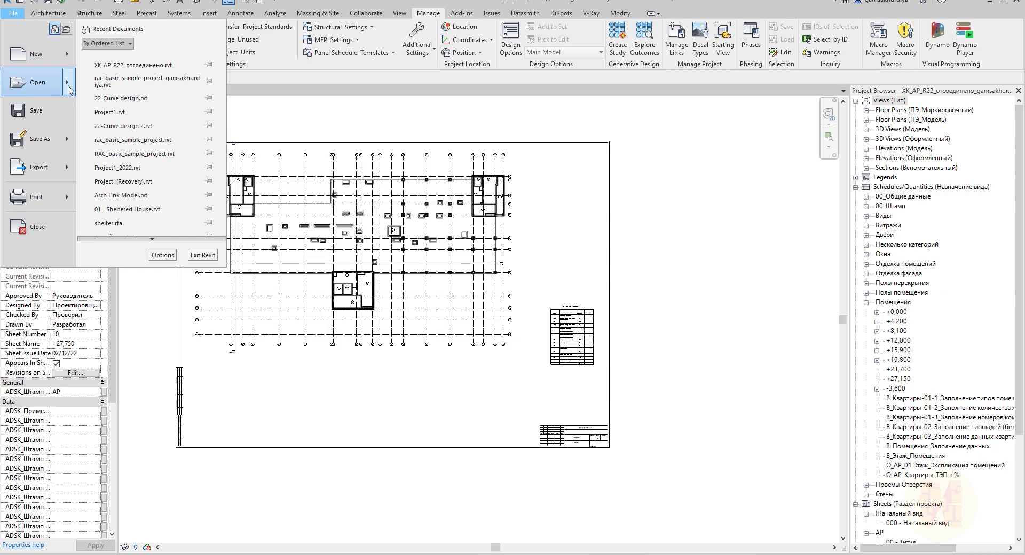
mouse_move(69, 88)
left_click(126, 92)
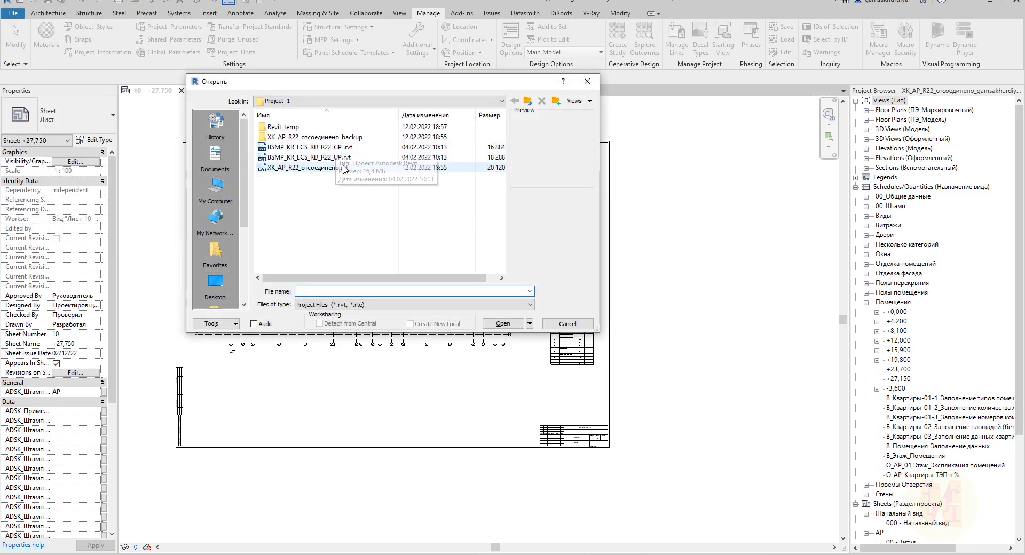
left_click(338, 150)
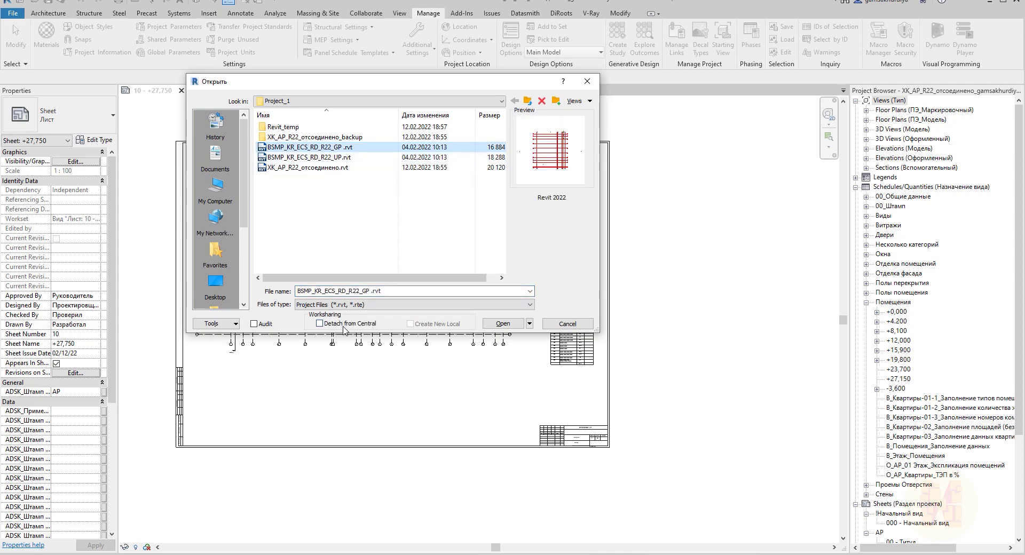
left_click(508, 324)
left_click(119, 220)
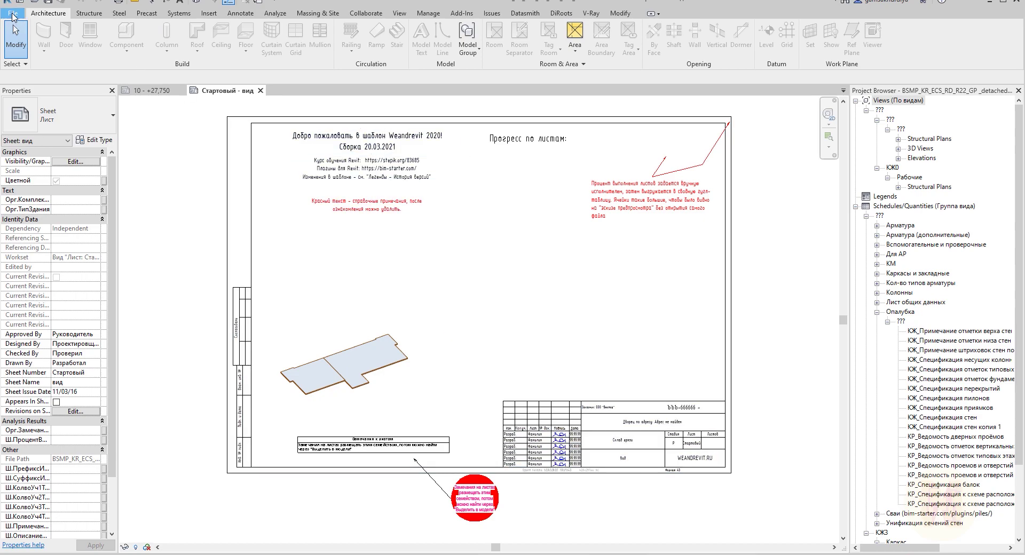
Save the detached GP project over BSMP_KR_ECS_RD_R22_GP .rvt, accepting the file save options and replacing the existing file.
left_click(13, 13)
mouse_move(48, 142)
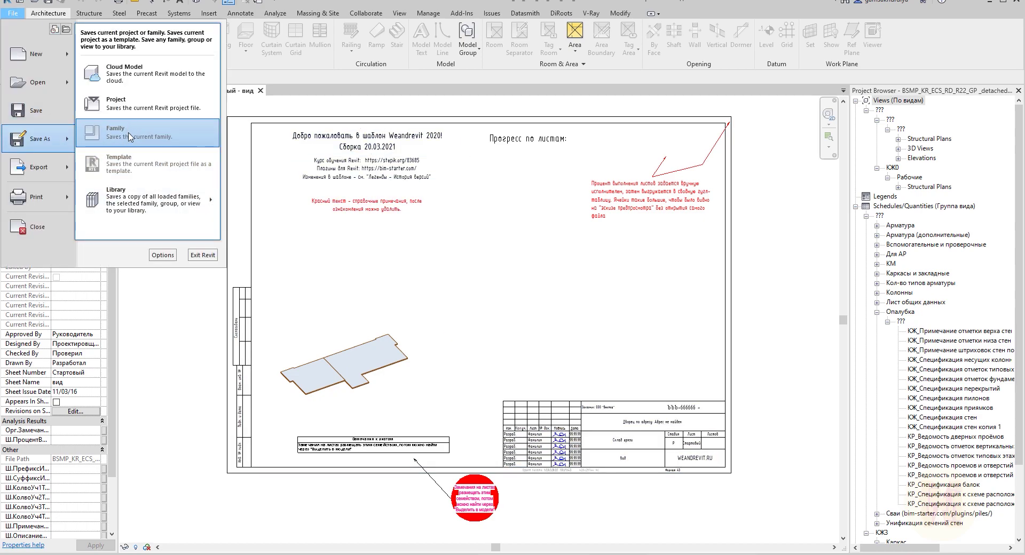
left_click(143, 111)
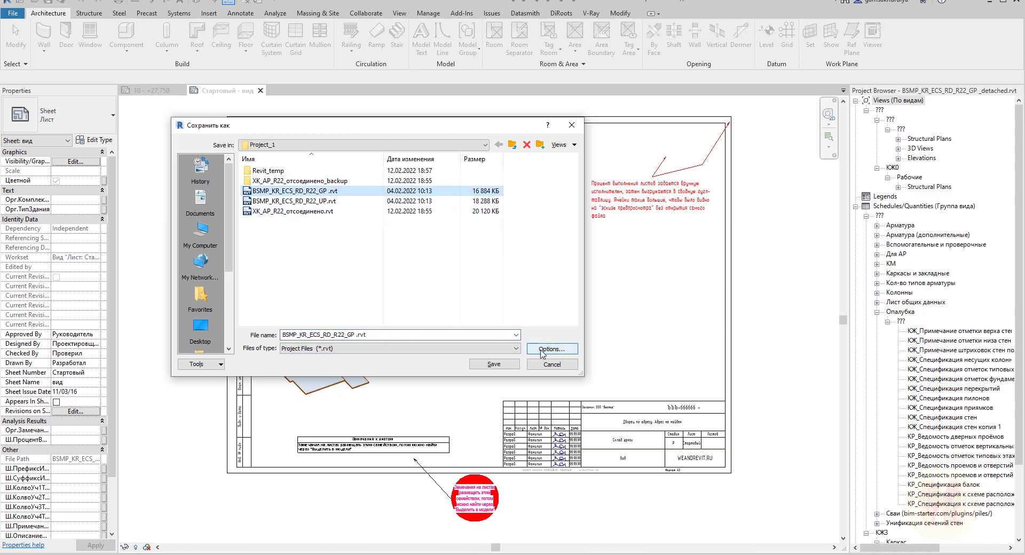
left_click(565, 352)
left_click(385, 327)
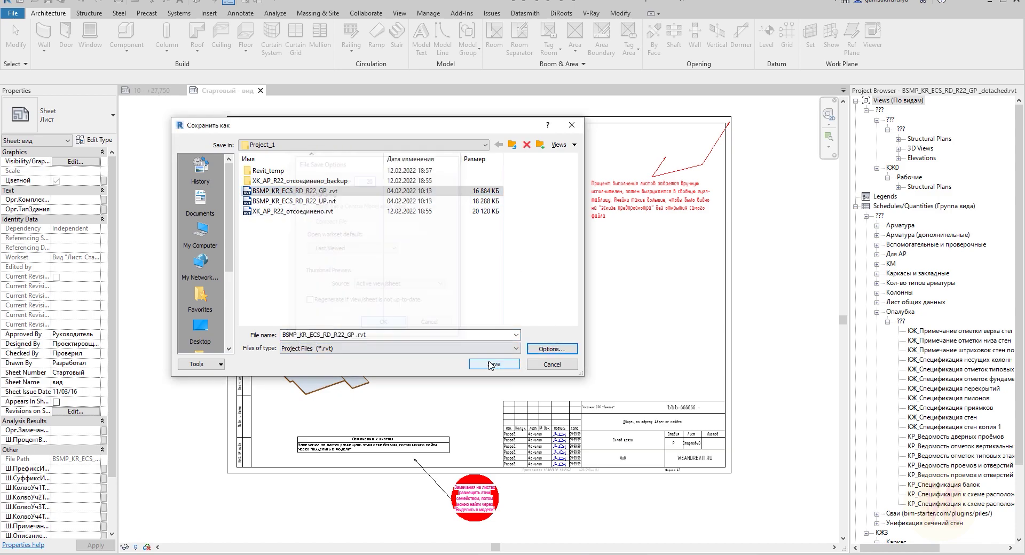
left_click(495, 365)
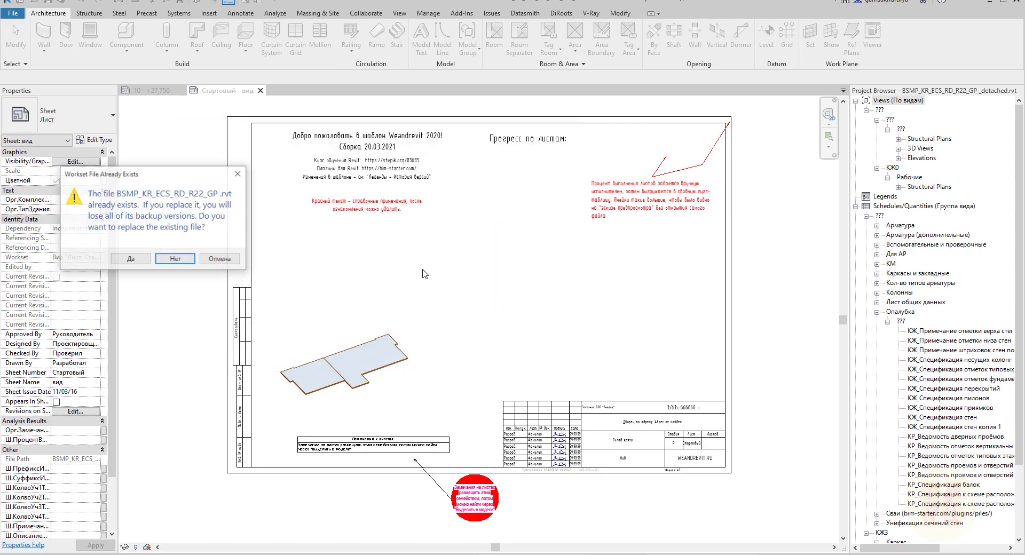
left_click(126, 259)
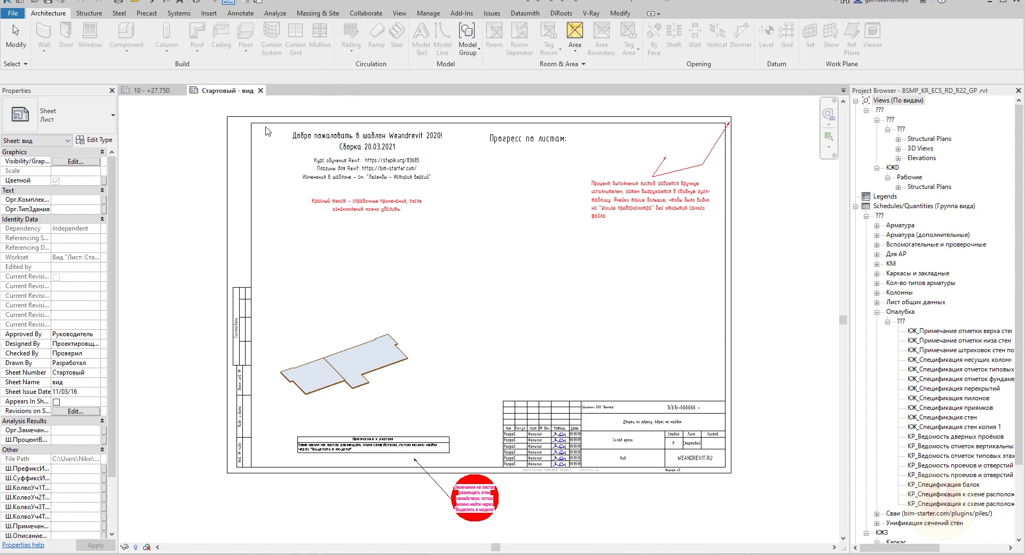
Synchronize the GP model with central and close its start sheet.
left_click(61, 5)
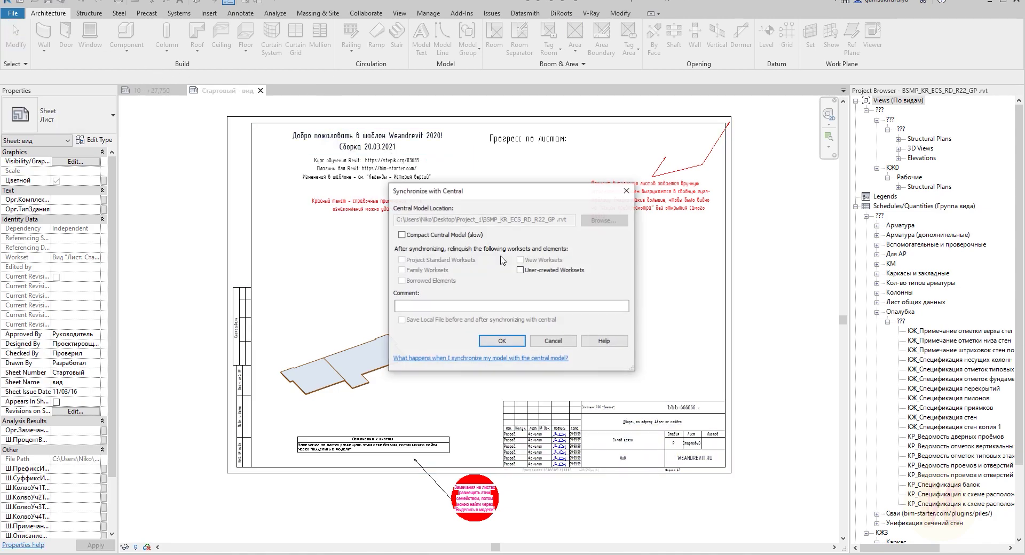
left_click(510, 340)
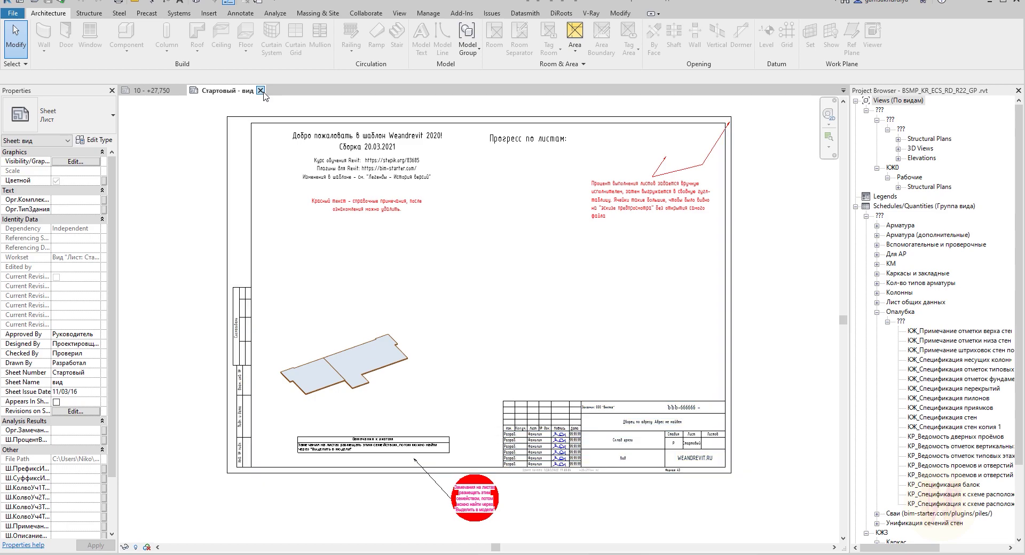
left_click(260, 90)
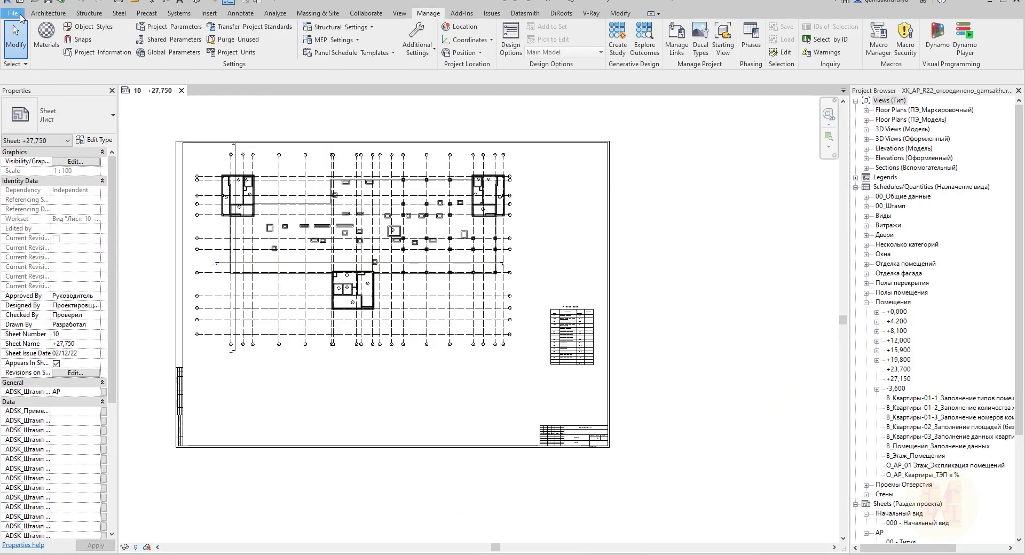
Open BSMP_KR_ECS_RD_R22_UP.rvt from Project_1 detached from central, preserving its worksets.
left_click(12, 13)
left_click(33, 83)
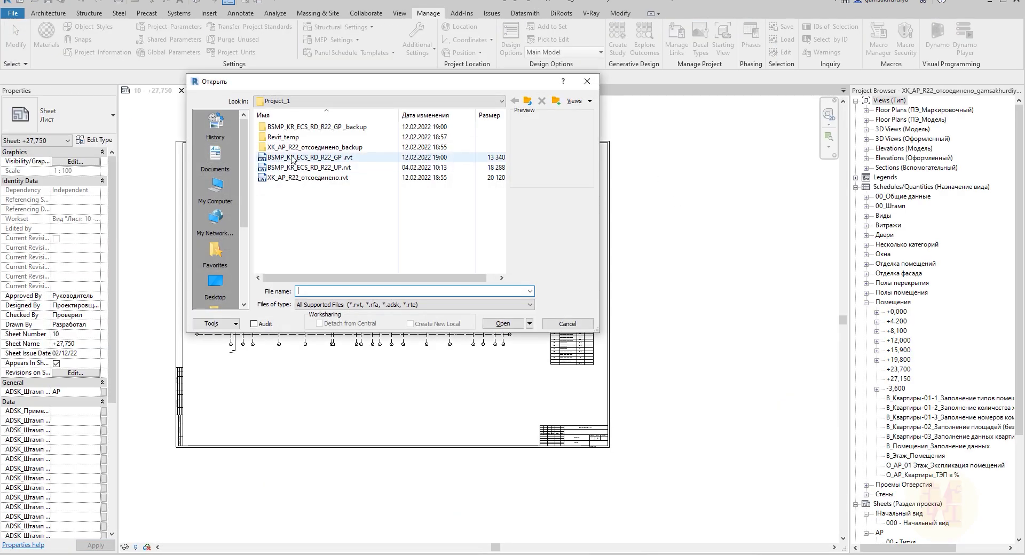
left_click(315, 167)
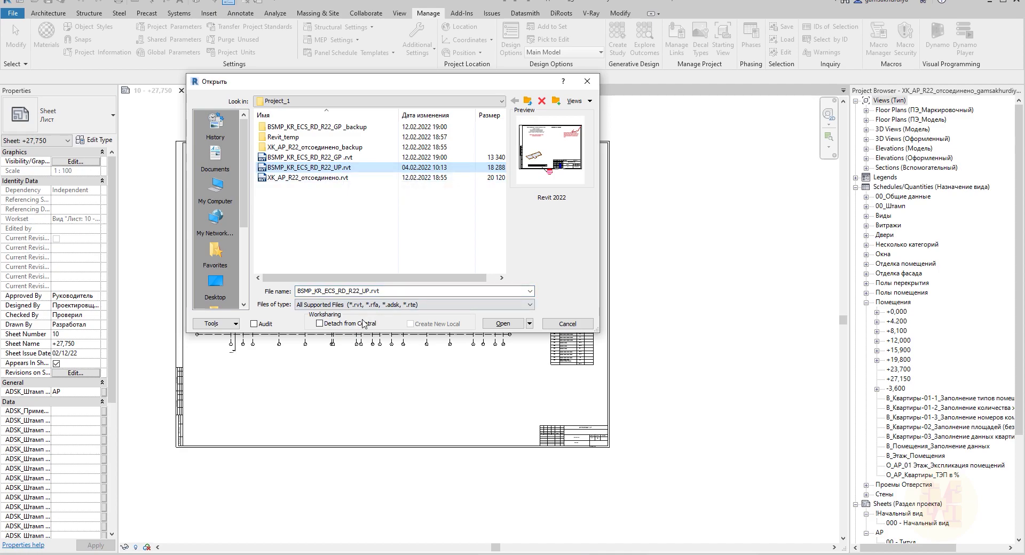
left_click(332, 325)
left_click(503, 323)
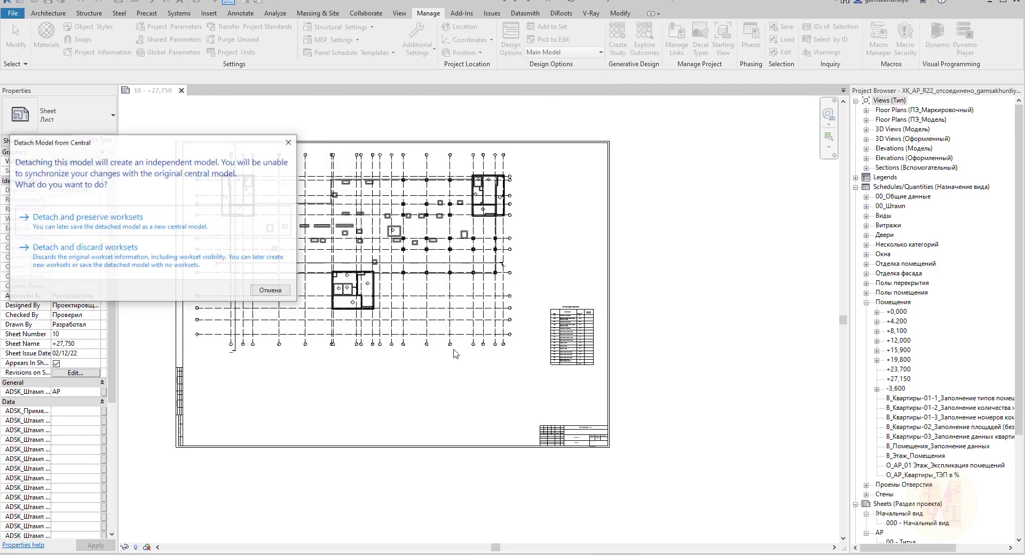
left_click(98, 214)
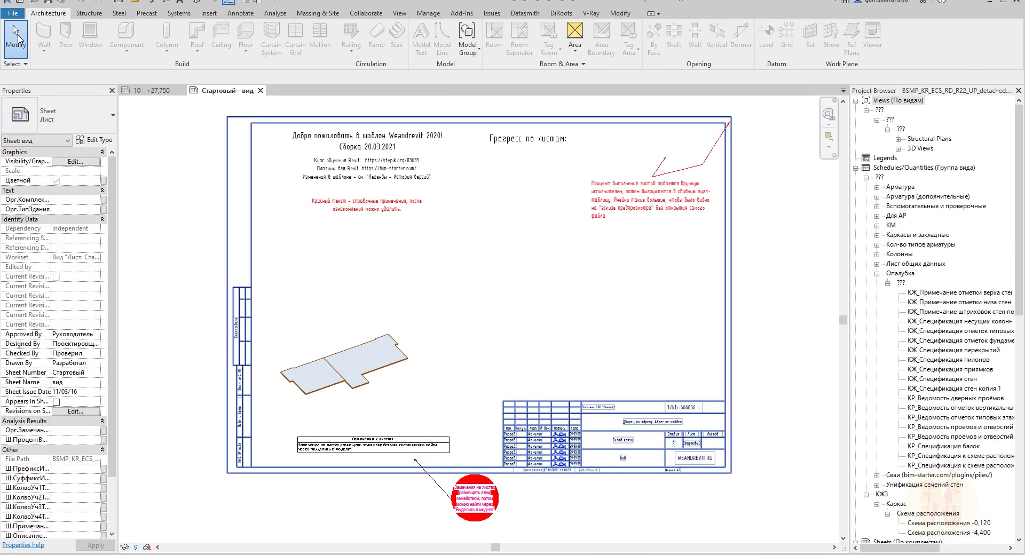
Save the detached UP project over BSMP_KR_ECS_RD_R22_UP.rvt in Project_1, replacing the existing file.
left_click(13, 13)
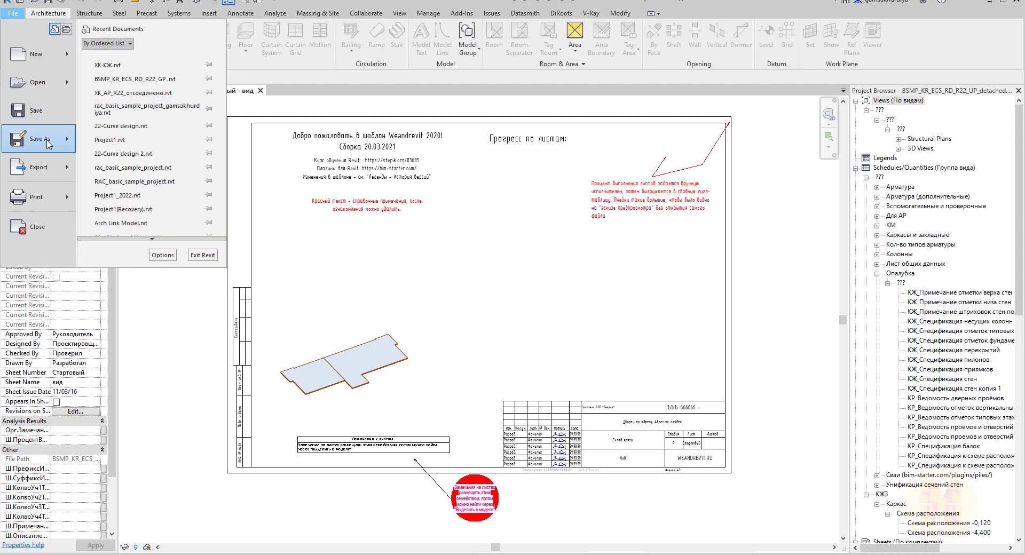
mouse_move(66, 140)
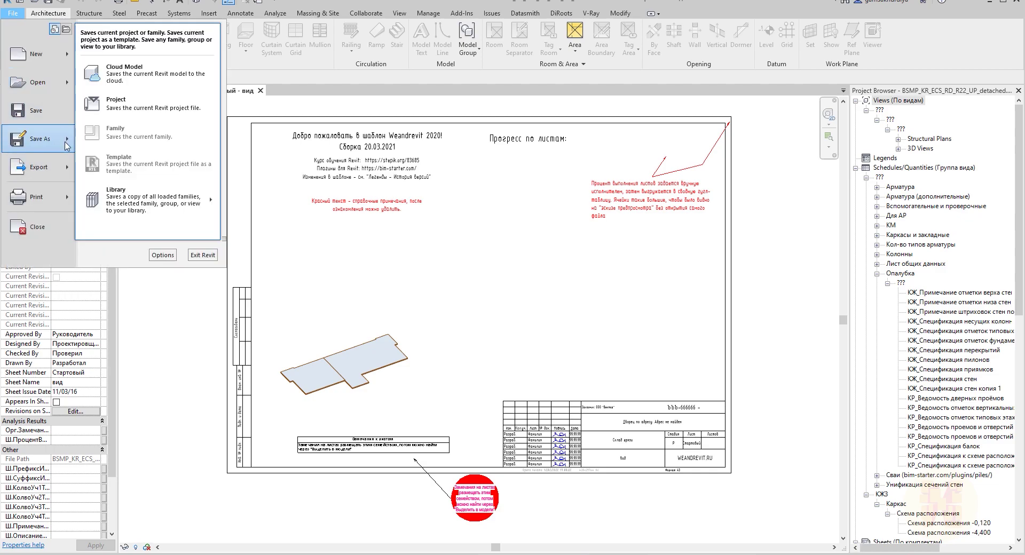
left_click(133, 107)
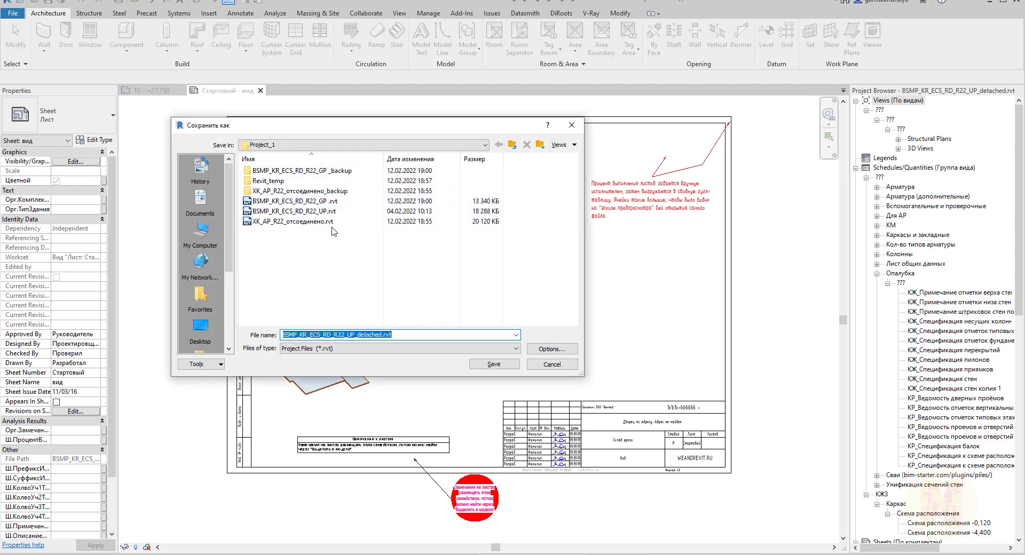
left_click(340, 212)
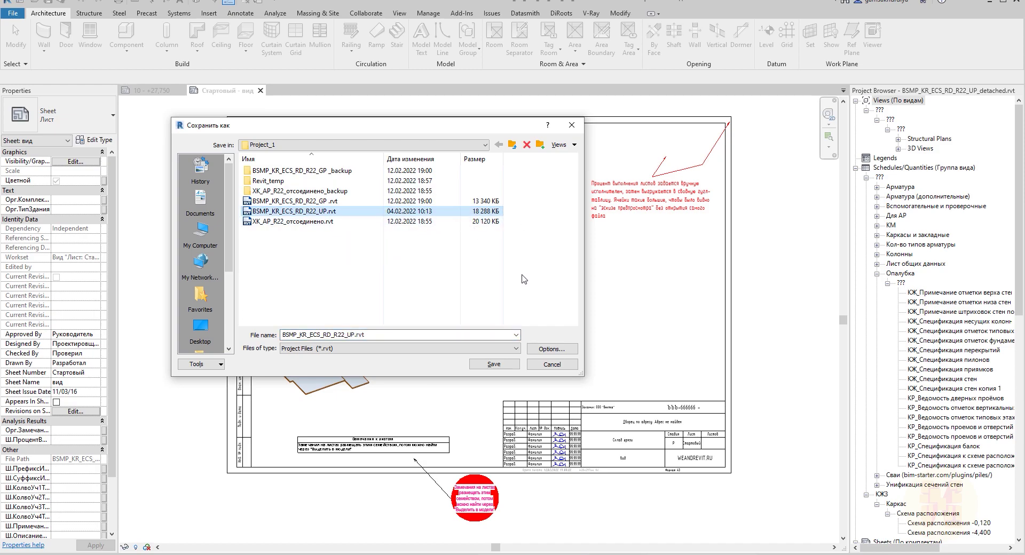
left_click(494, 365)
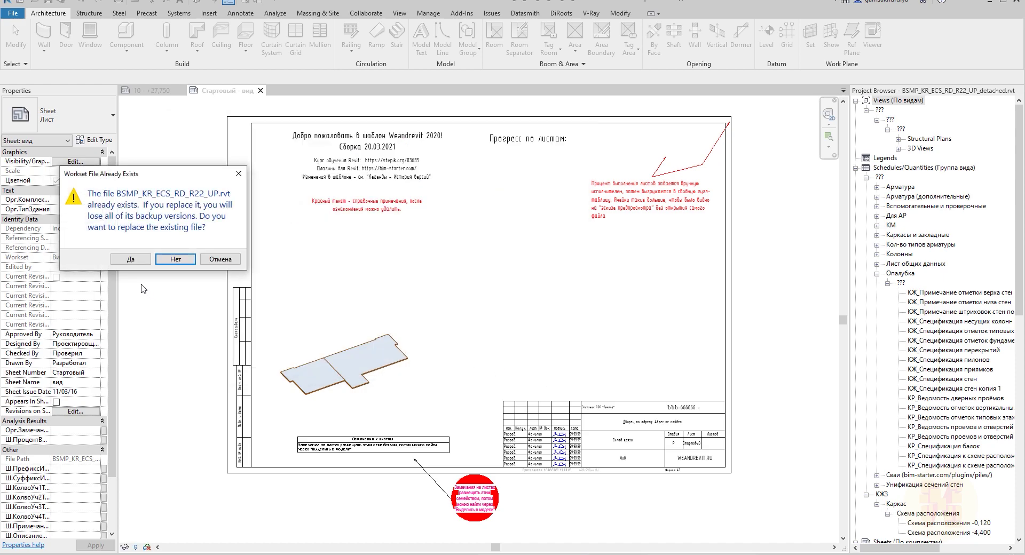
left_click(131, 259)
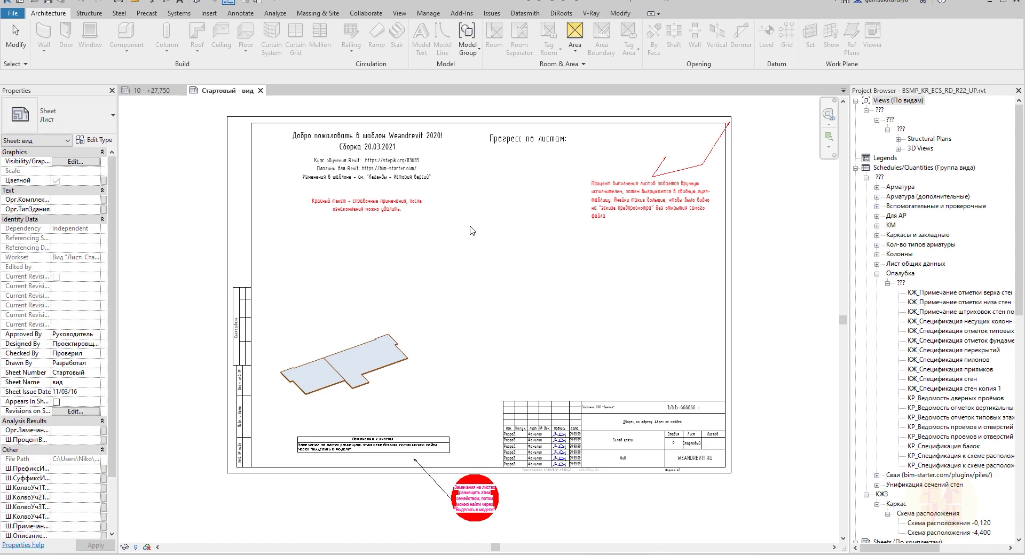
Synchronize the UP model with central and close its start sheet.
left_click(60, 5)
left_click(501, 342)
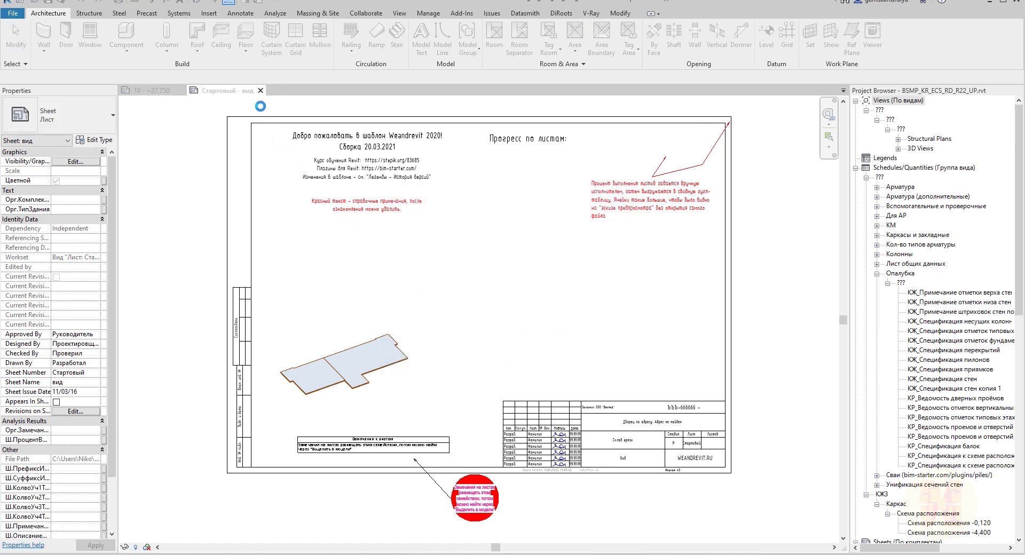
left_click(260, 91)
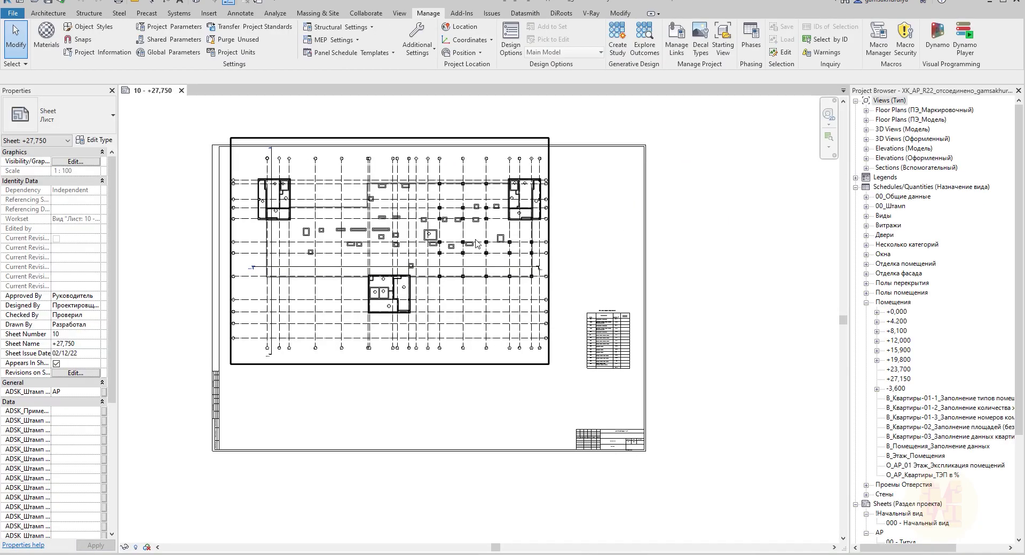
Activate the floor plan viewport on sheet +27,750 and link BSMP_KR_ECS_RD_R22_GP .rvt with Auto - By Shared Coordinates positioning.
left_click(676, 38)
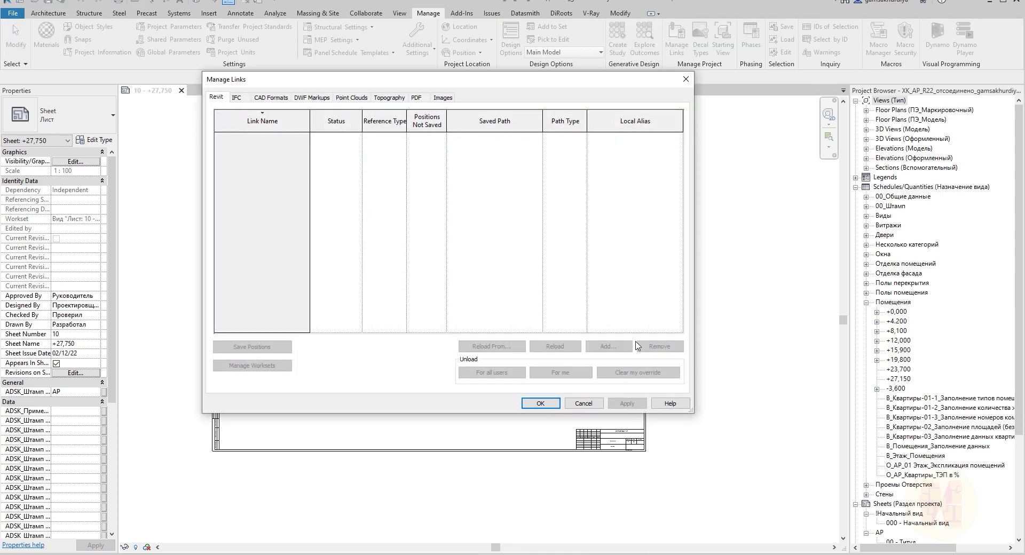
left_click(583, 404)
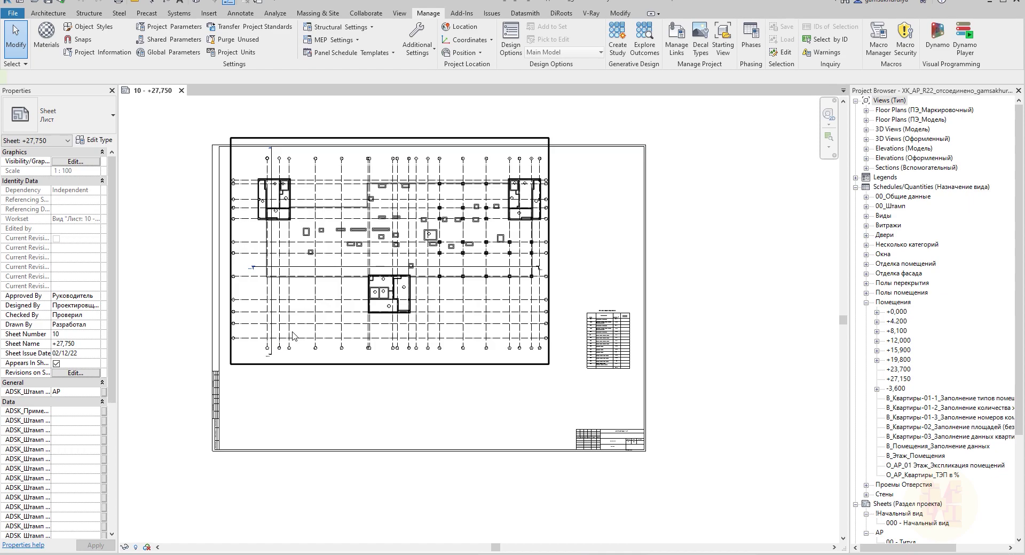
double_click(293, 336)
left_click(677, 40)
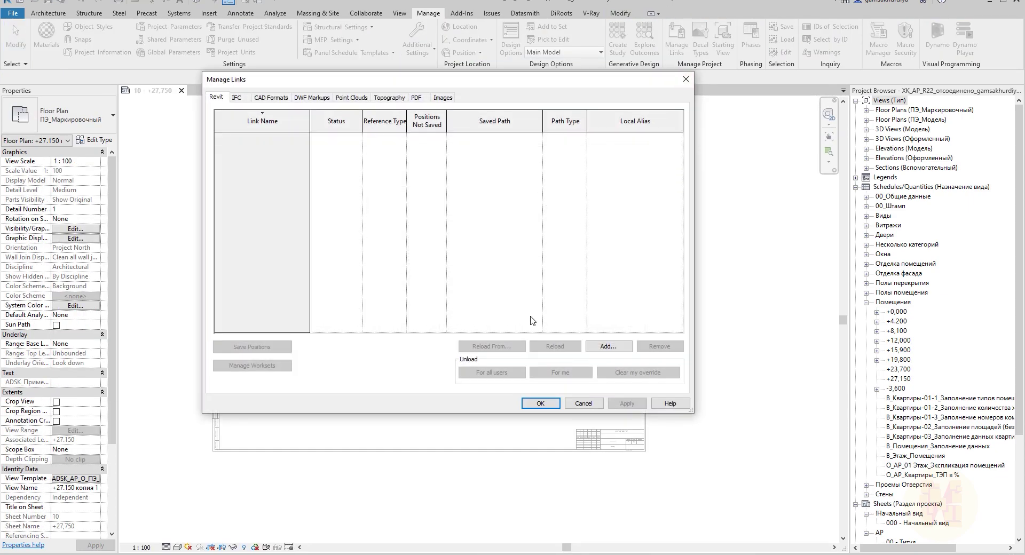
left_click(632, 348)
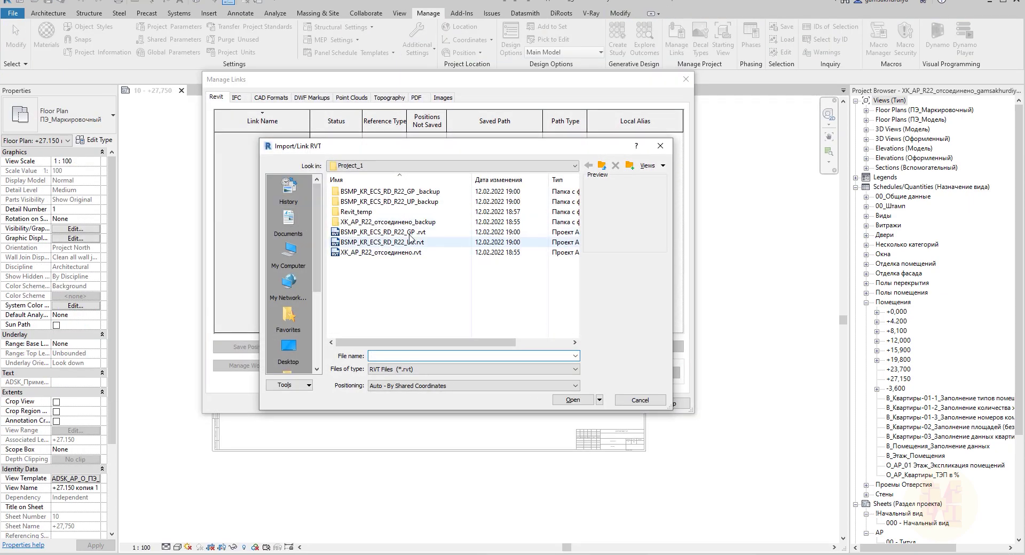
left_click(425, 233)
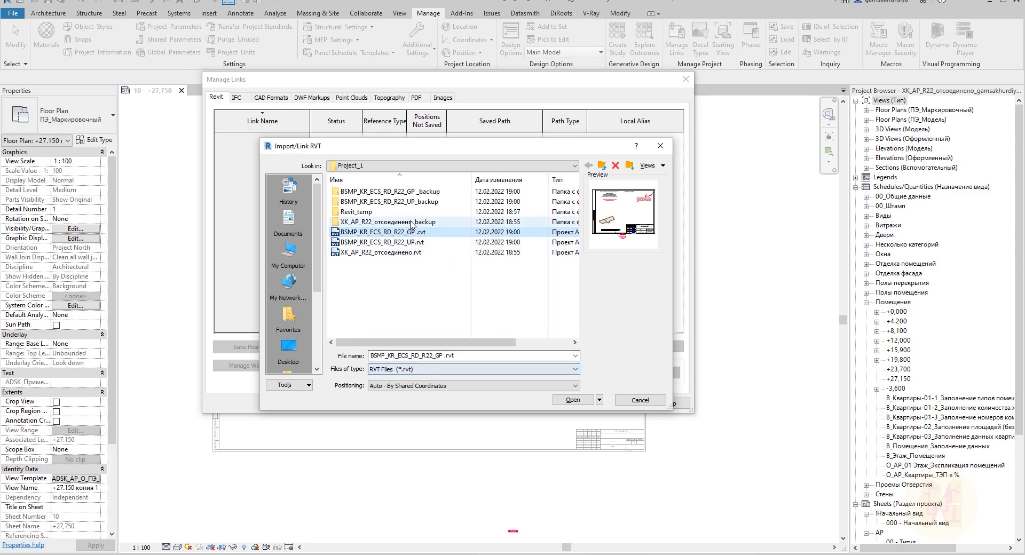
left_click(402, 385)
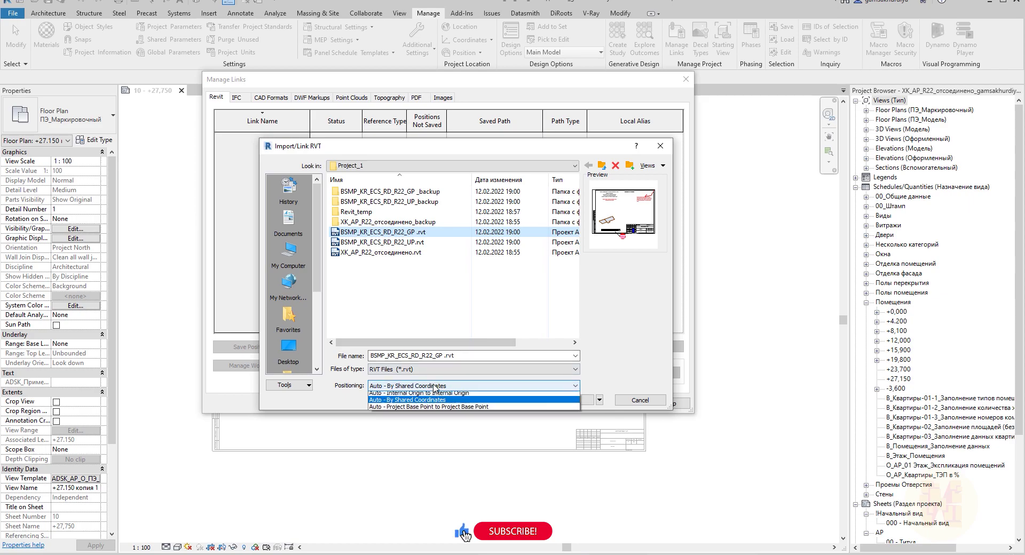
left_click(414, 417)
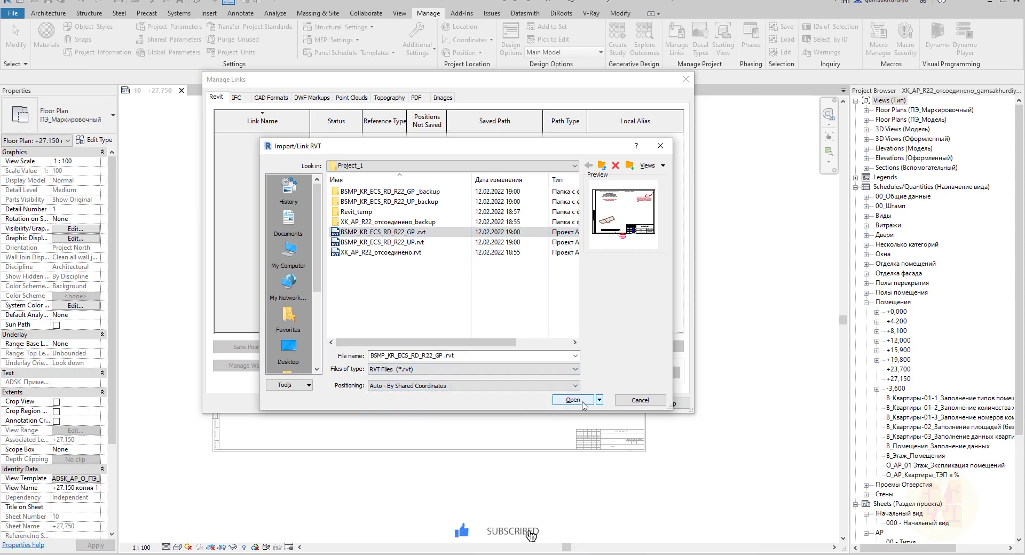
left_click(561, 401)
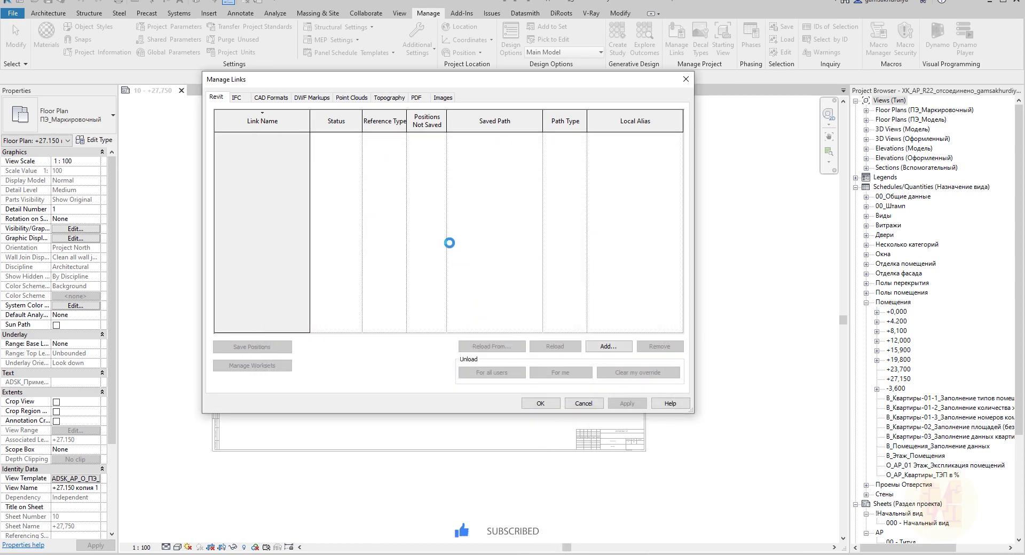
left_click(541, 404)
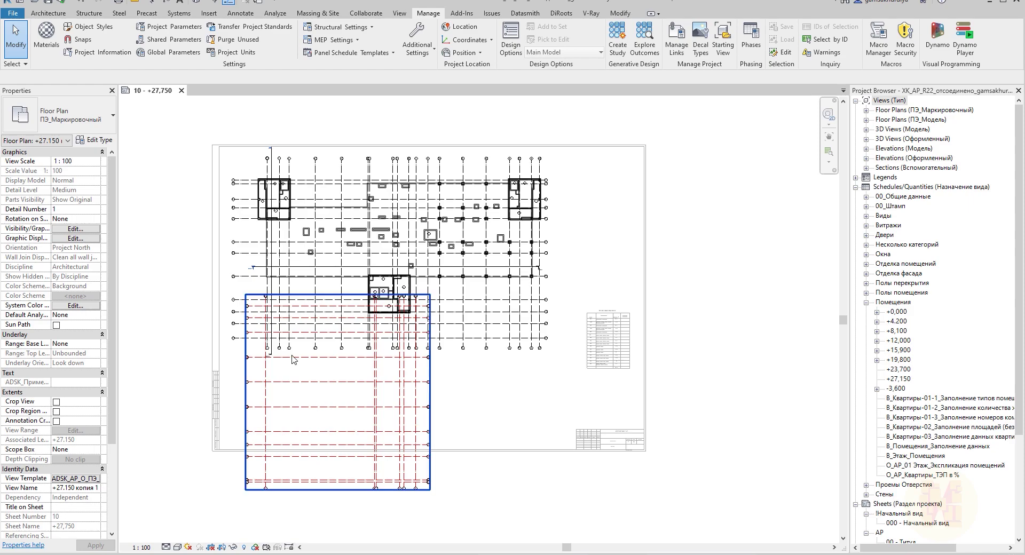
Align the linked GP model's vertical grid 6 to the host model's grid 6, accepting the shared site warning without saving the link.
scroll(320, 408, "up", 5)
middle_click_drag(327, 338, 330, 275)
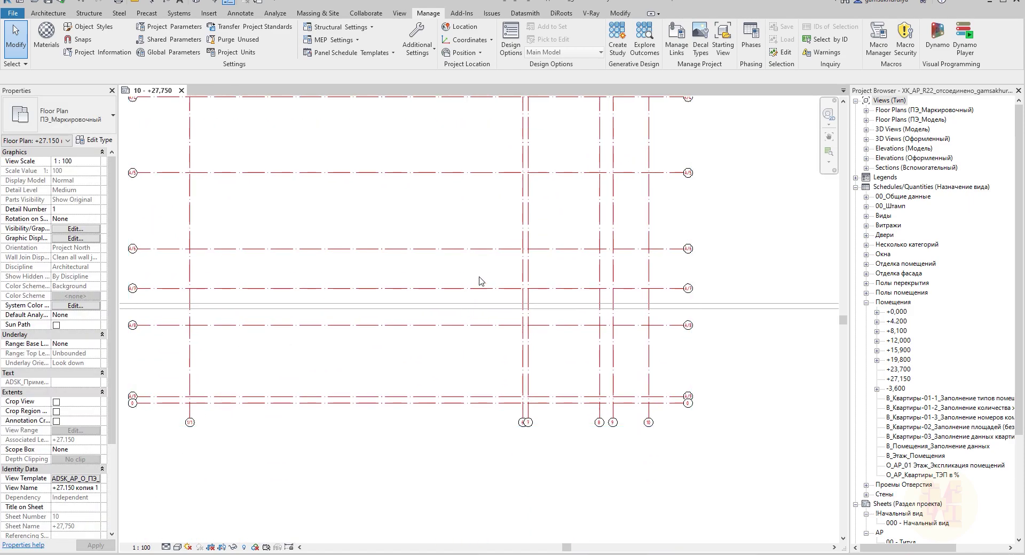
scroll(481, 289, "down", 3)
scroll(550, 338, "up", 3)
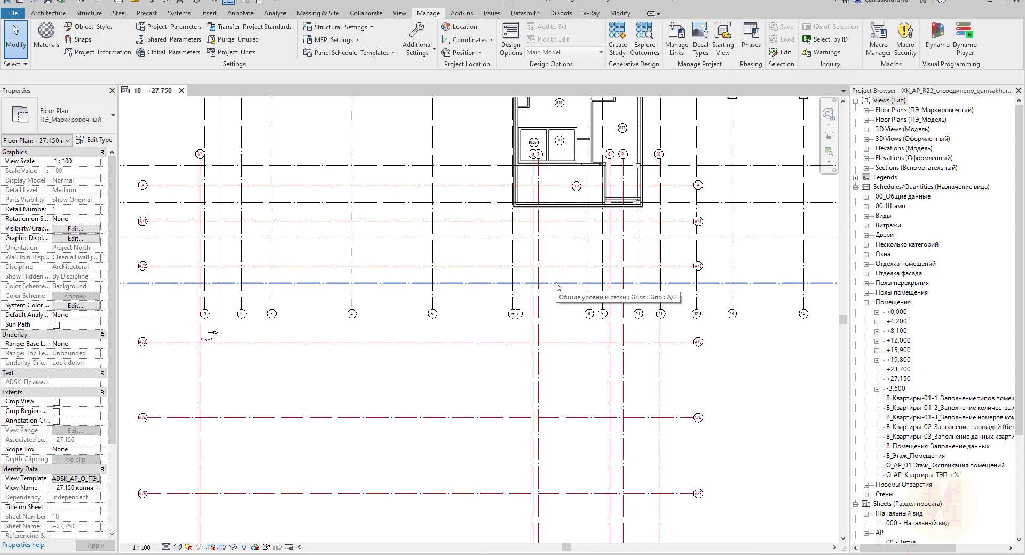
key("a")
key("l")
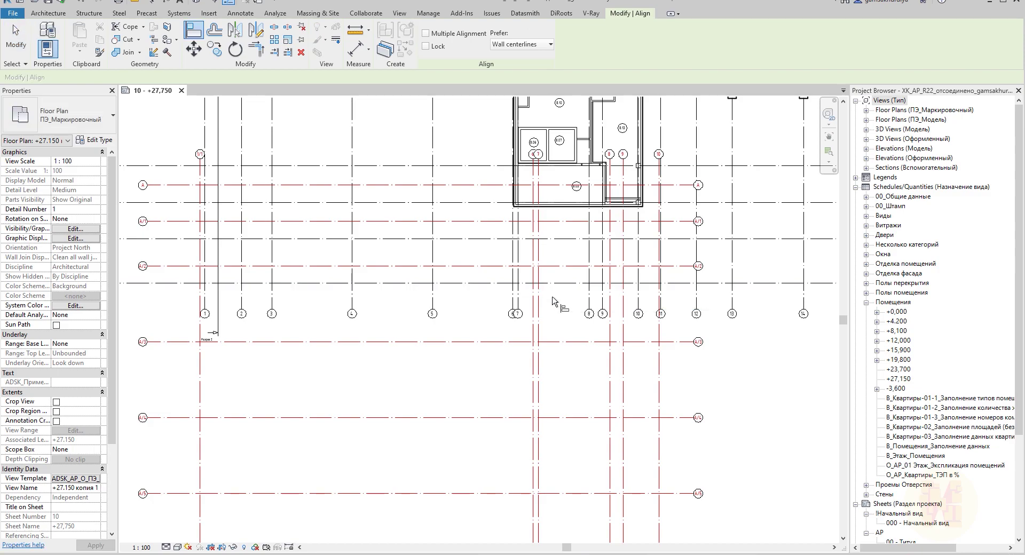
scroll(548, 172, "up", 3)
left_click(518, 161)
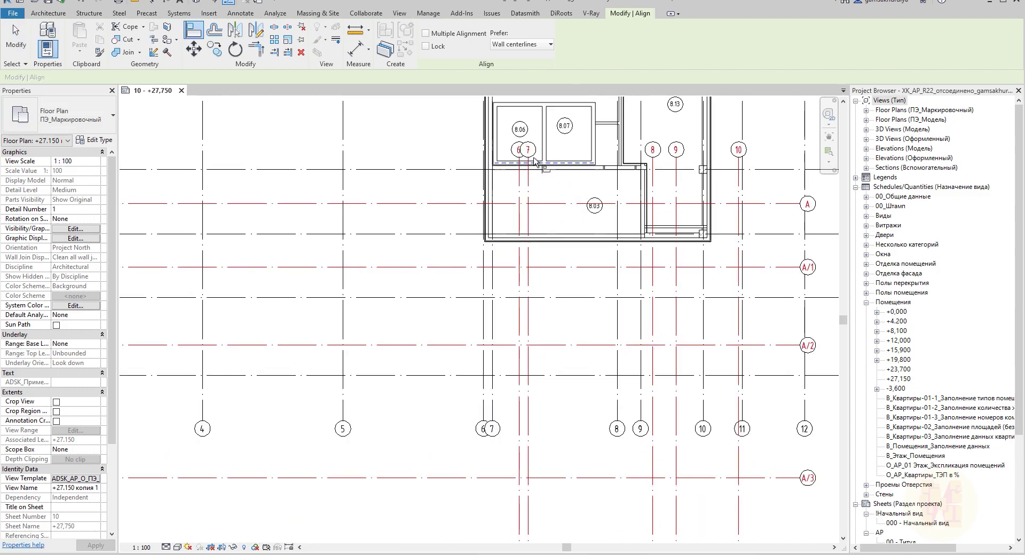
key("Escape")
middle_click_drag(601, 476, 490, 420)
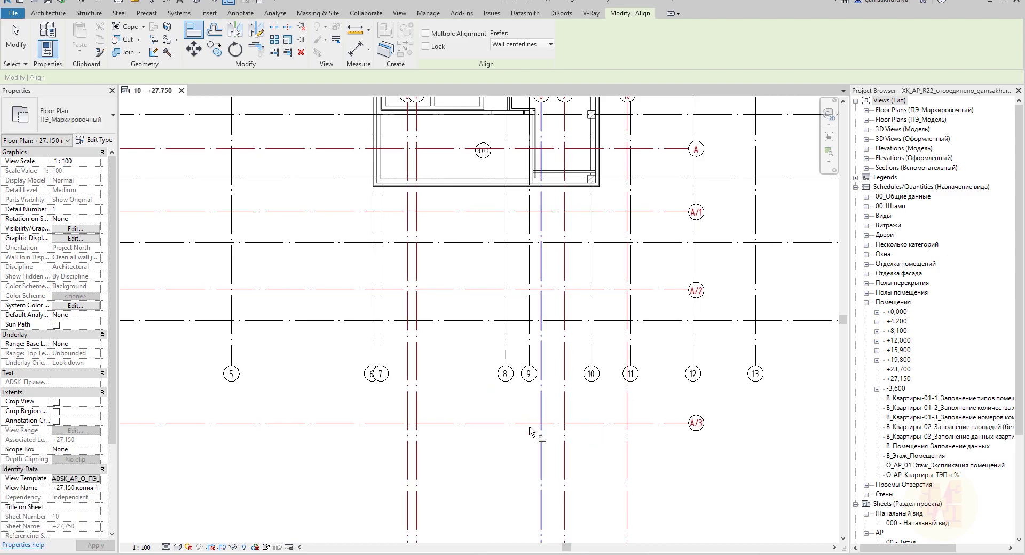
scroll(430, 365, "up", 2)
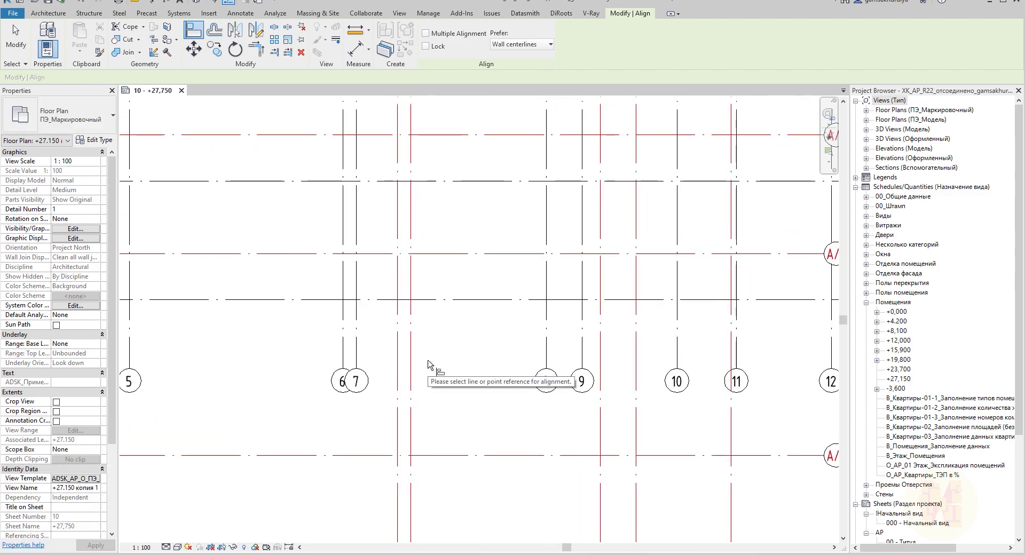
left_click(344, 284)
left_click(398, 408)
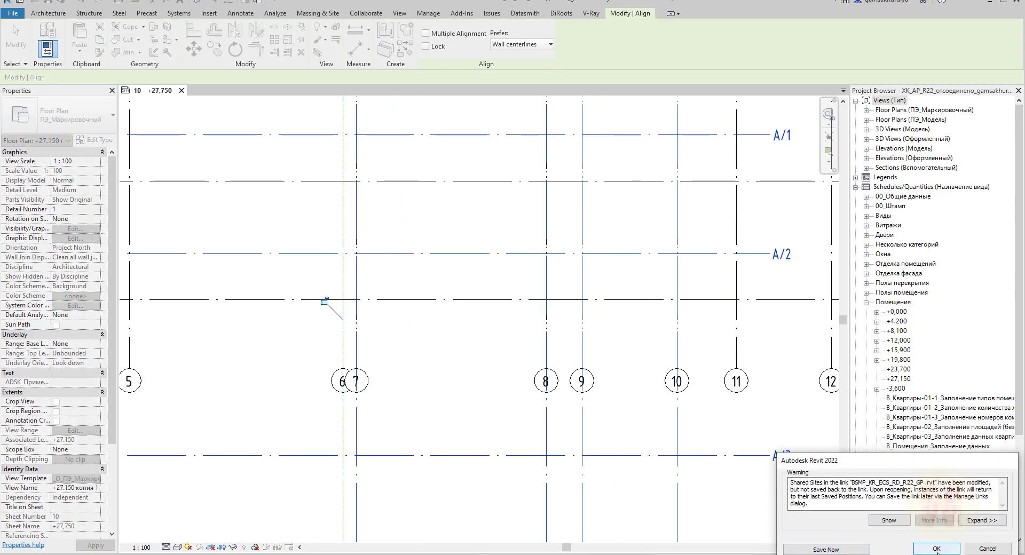
left_click(936, 549)
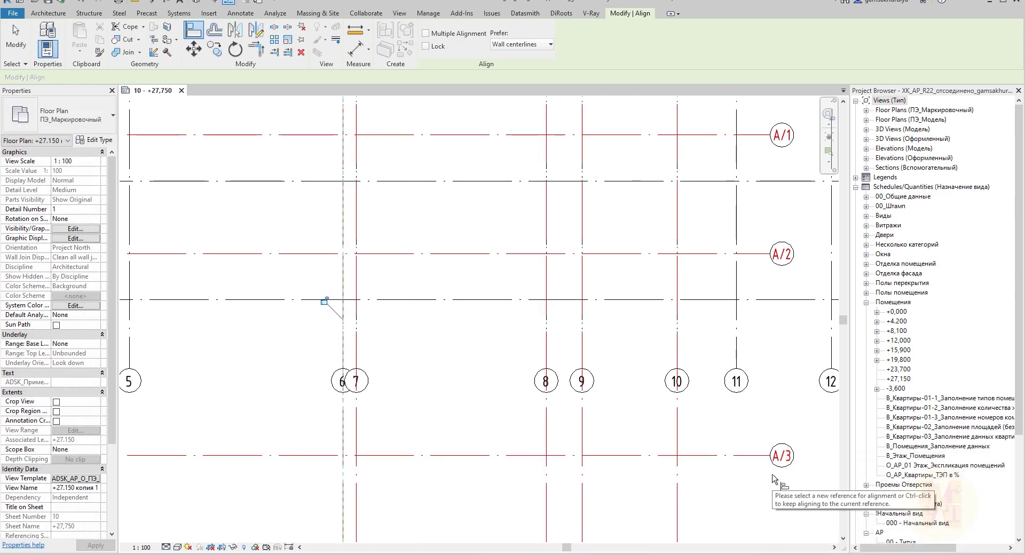
Align the linked GP model's horizontal grid A to the host model's grid A and end the Align command.
scroll(607, 428, "down", 2)
middle_click_drag(499, 418, 648, 393)
scroll(570, 361, "down", 2)
scroll(427, 373, "up", 2)
middle_click_drag(388, 427, 378, 539)
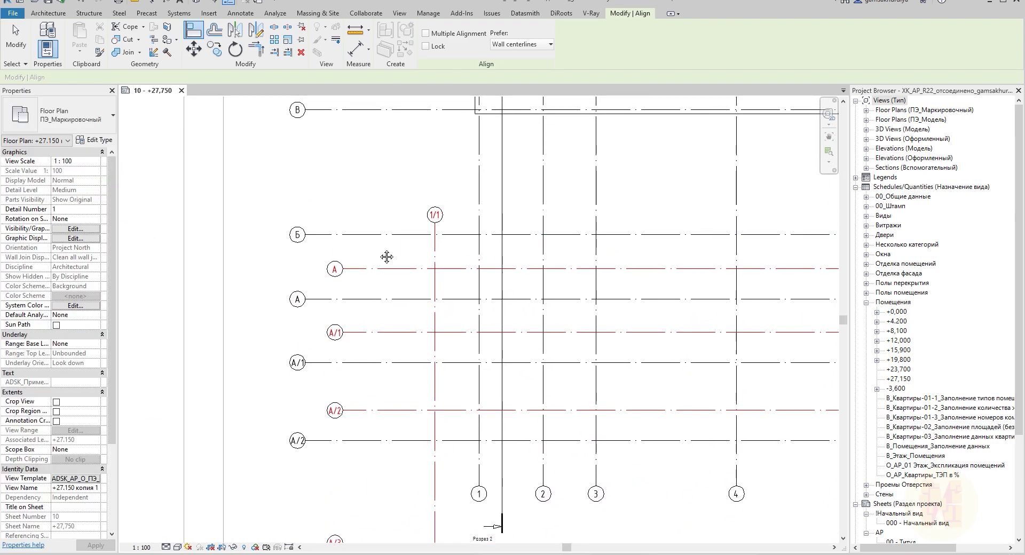
middle_click_drag(388, 249, 366, 298)
left_click(374, 328)
left_click(382, 298)
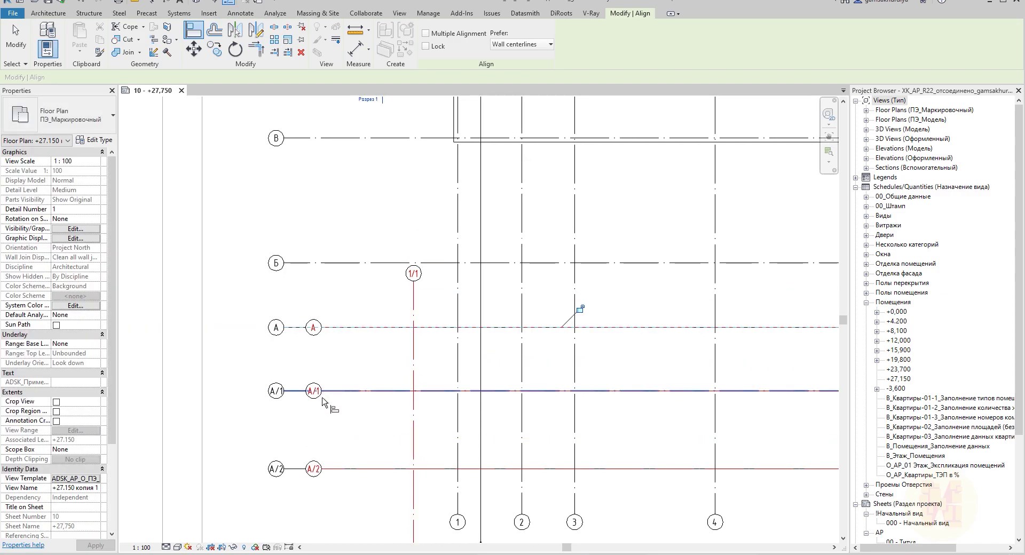
middle_click_drag(383, 439, 371, 421)
middle_click_drag(828, 534, 321, 260)
middle_click_drag(549, 286, 493, 337)
scroll(494, 337, "down", 6)
key("Escape")
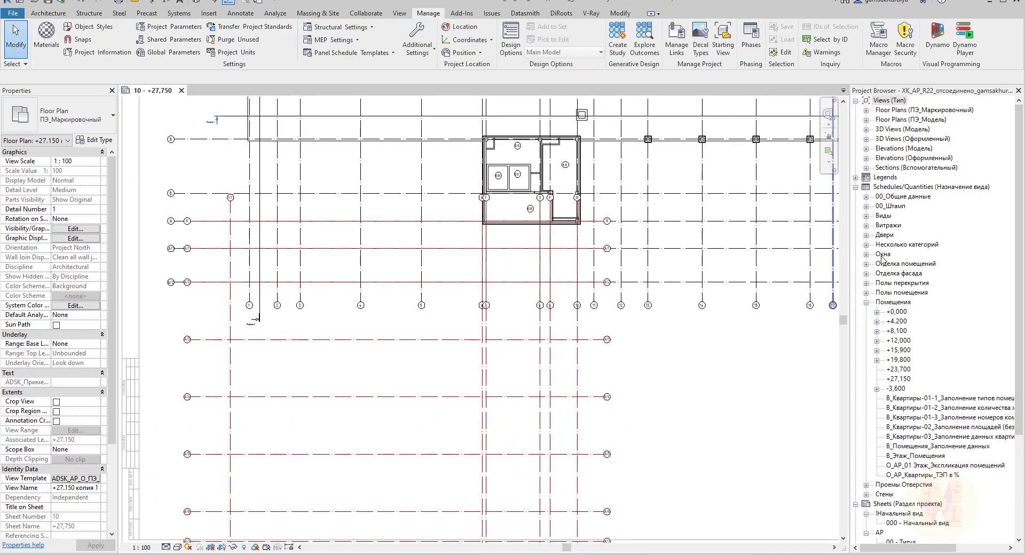
Open the section view Разрез 2 and examine the linked grids and levels near Этаж 1 at the building's base.
left_click(867, 168)
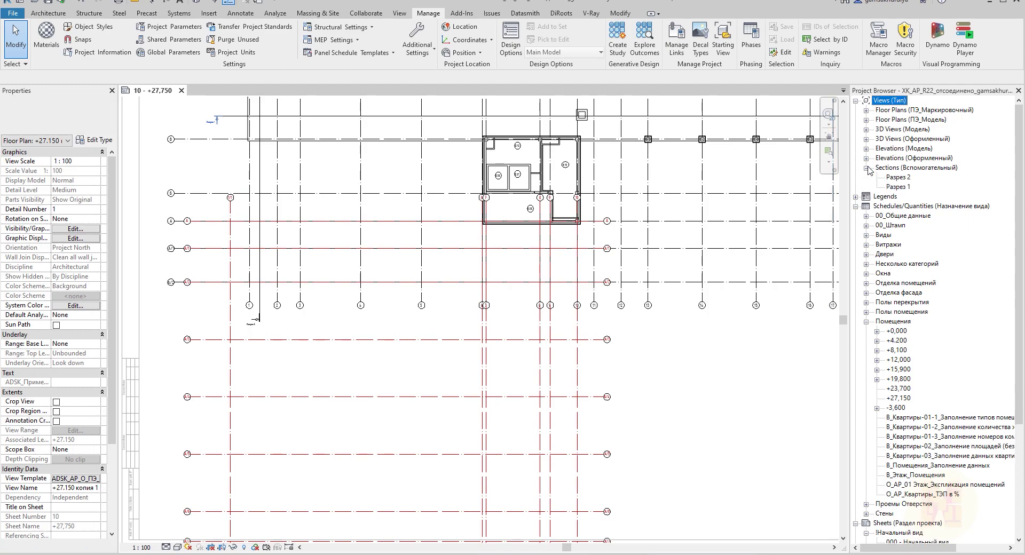
left_click(899, 178)
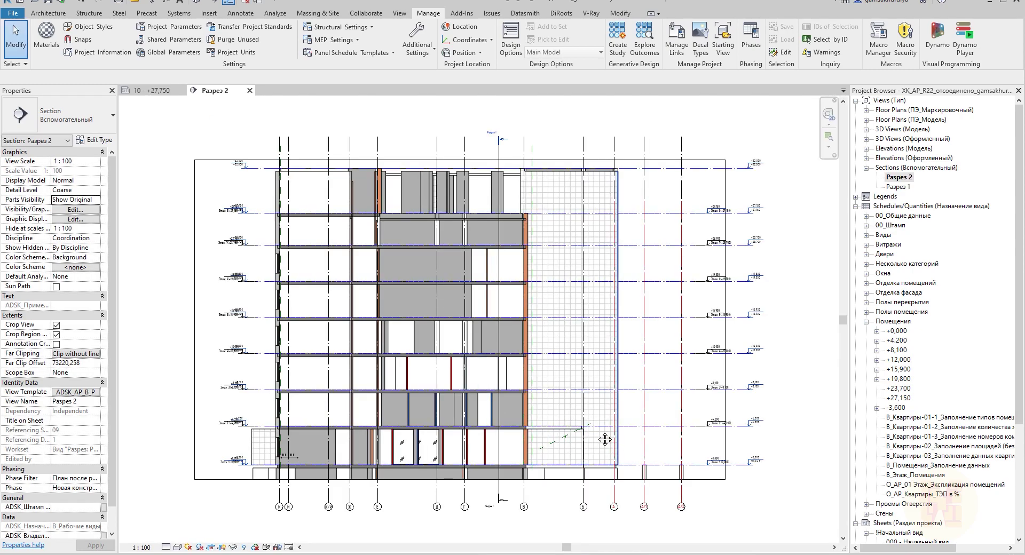
scroll(609, 444, "up", 6)
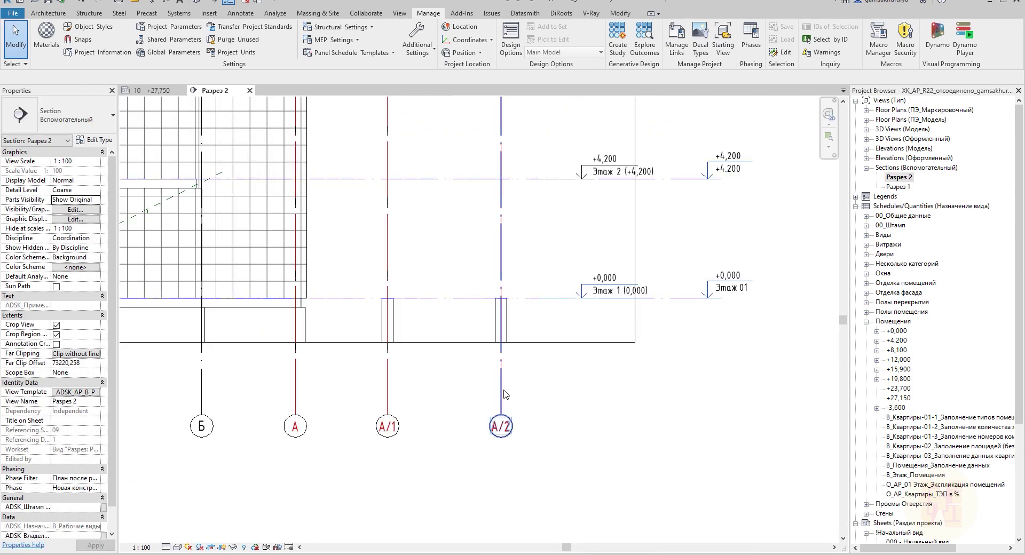
Examine the linked and host grids and level marks along the full height and both ends of section Разрез 2.
left_click(505, 394)
scroll(555, 321, "down", 4)
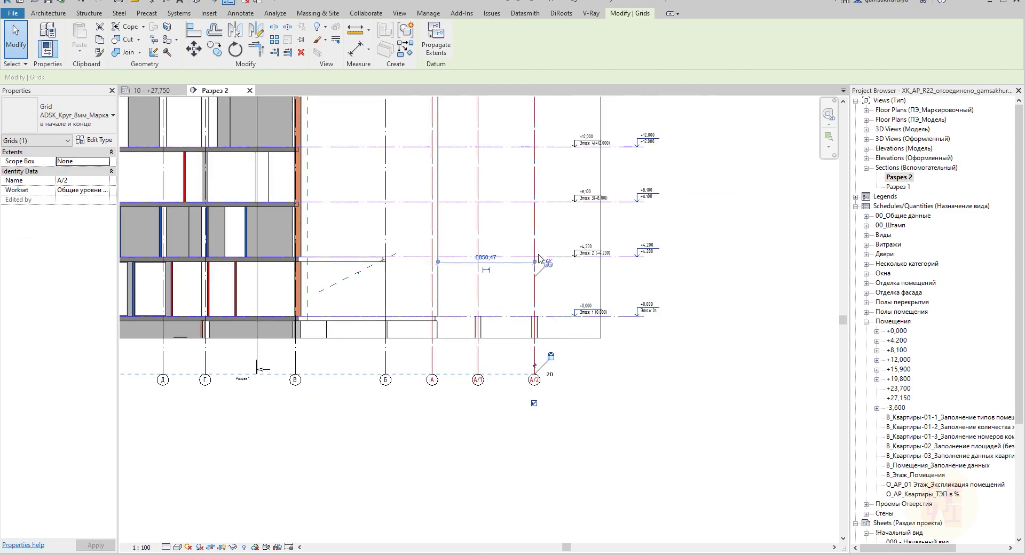
middle_click_drag(542, 188, 541, 291)
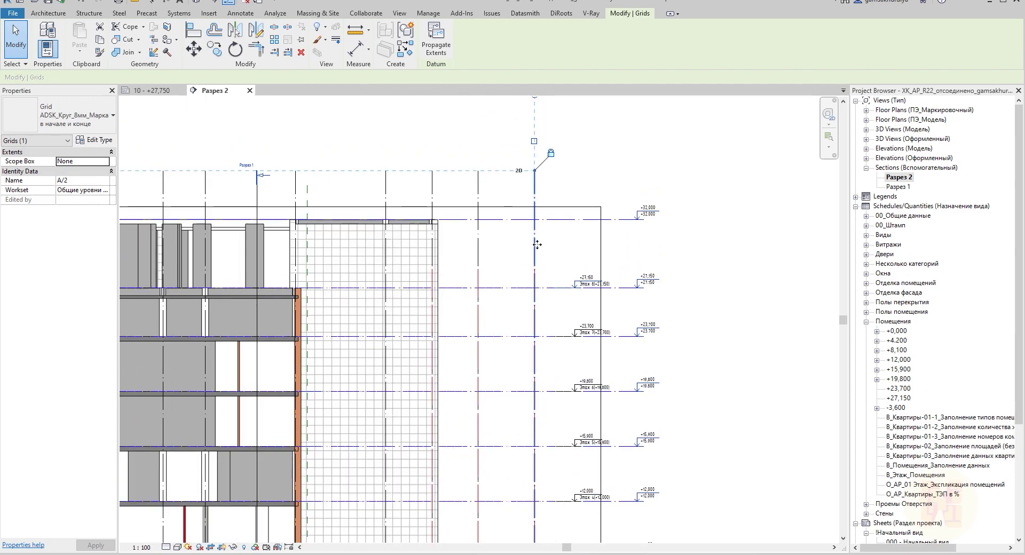
scroll(355, 362, "down", 3)
scroll(531, 335, "up", 4)
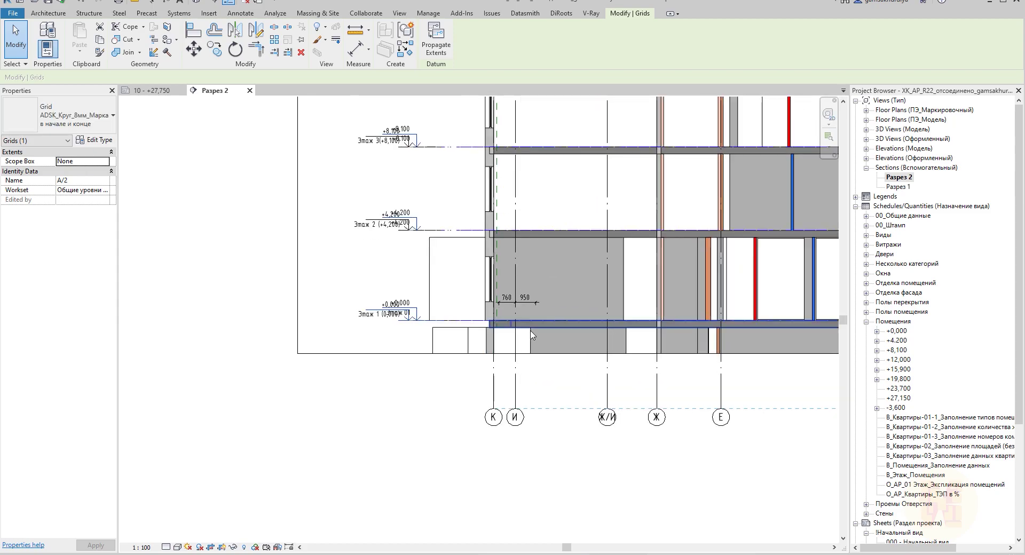
middle_click_drag(531, 335, 451, 439)
left_click(412, 439)
scroll(418, 434, "down", 1)
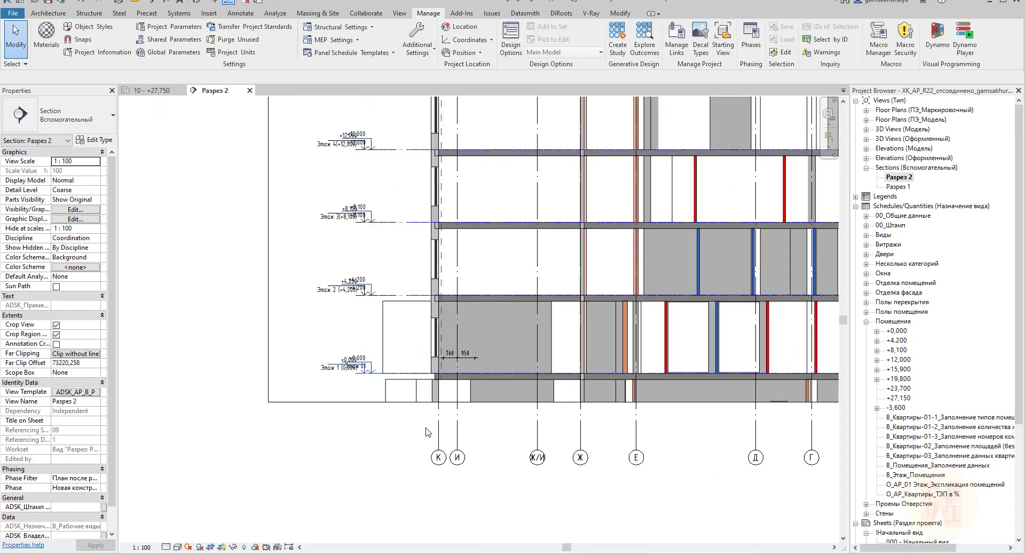
scroll(418, 434, "down", 2)
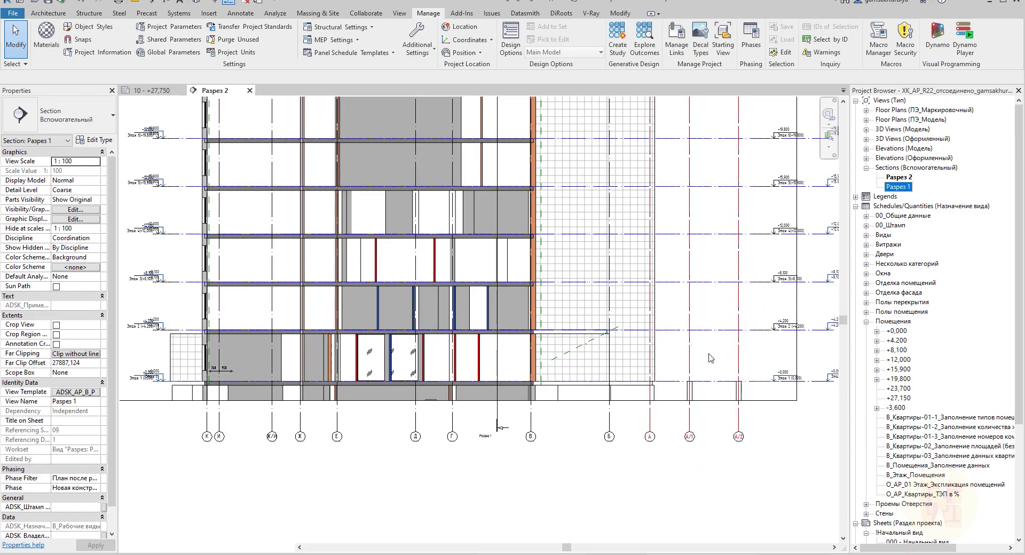
Open the section view Разрез 1 and examine its linked and host level lines and grids across the building.
scroll(730, 459, "up", 7)
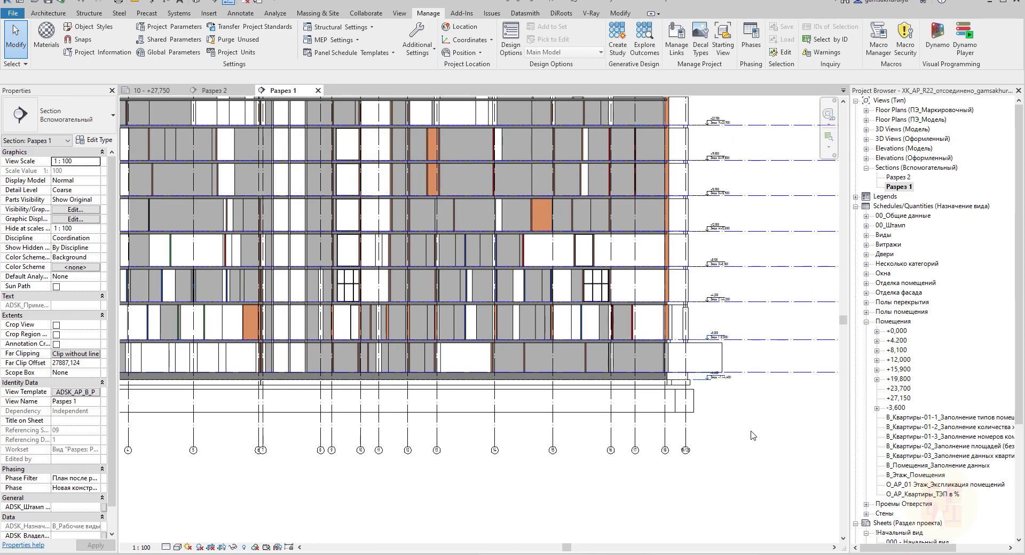
scroll(492, 442, "down", 5)
middle_click_drag(492, 442, 408, 389)
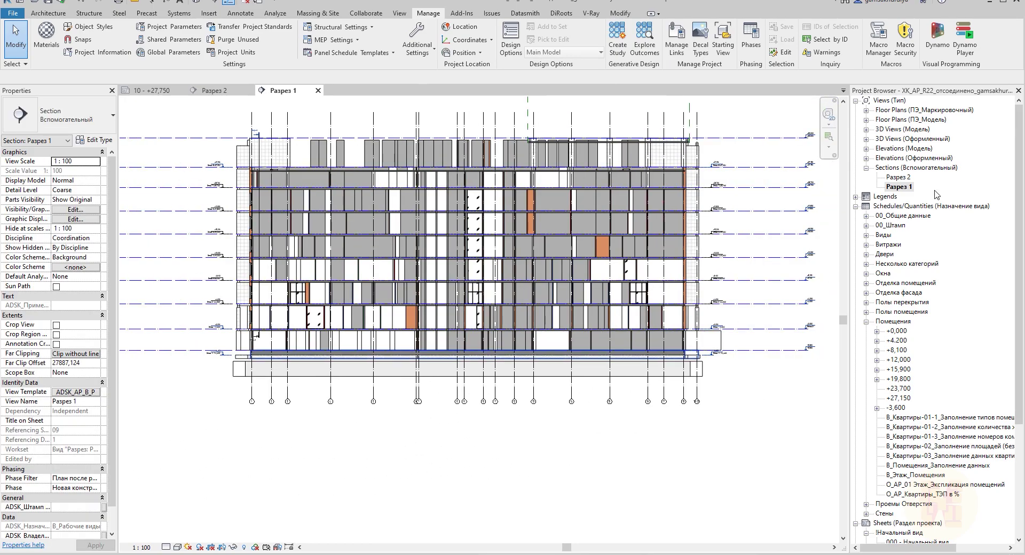
Open the elevations В_АР_Ф_Южный and В_АР_Ф_Северный and compare the GP link's levels and grids with the host's.
left_click(866, 149)
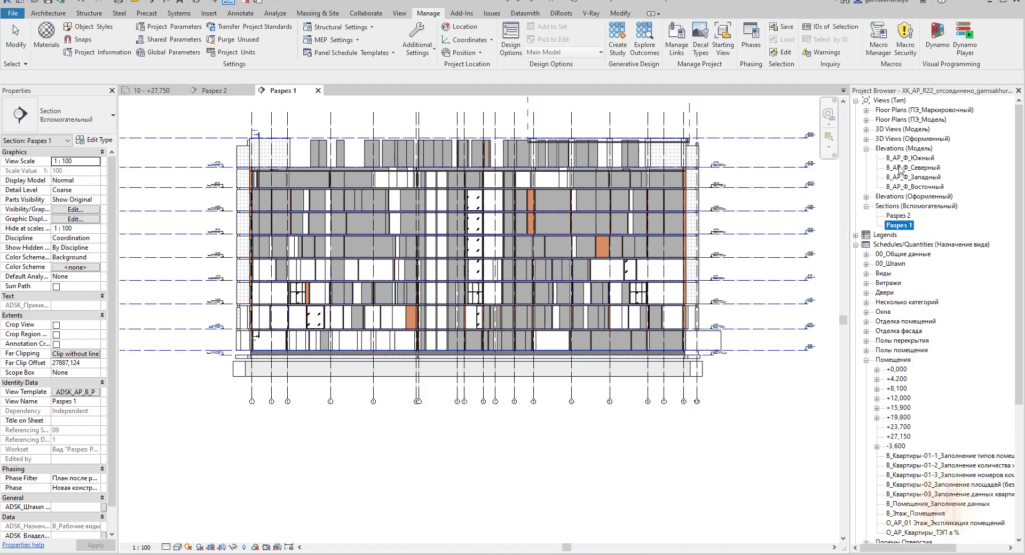
left_click(909, 158)
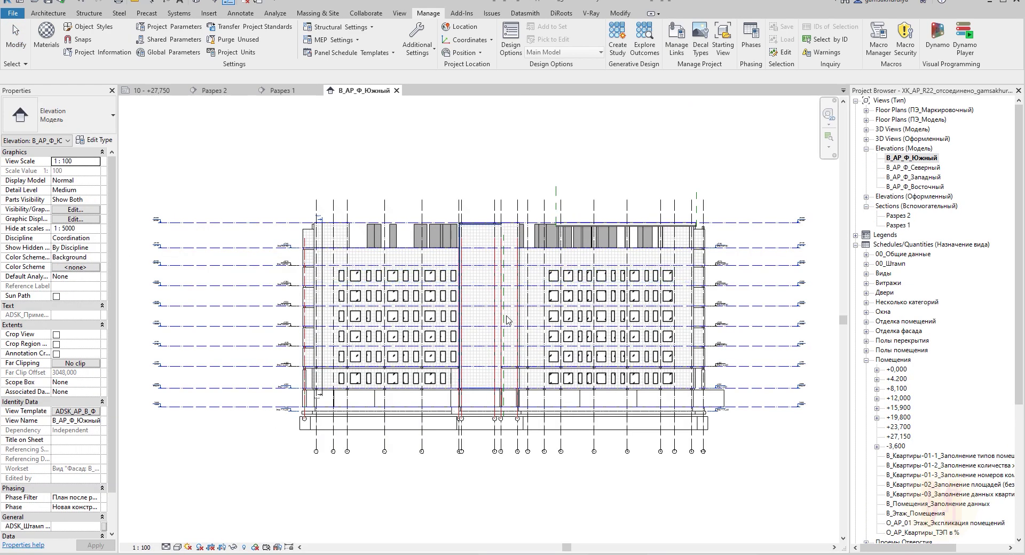
scroll(315, 412, "up", 8)
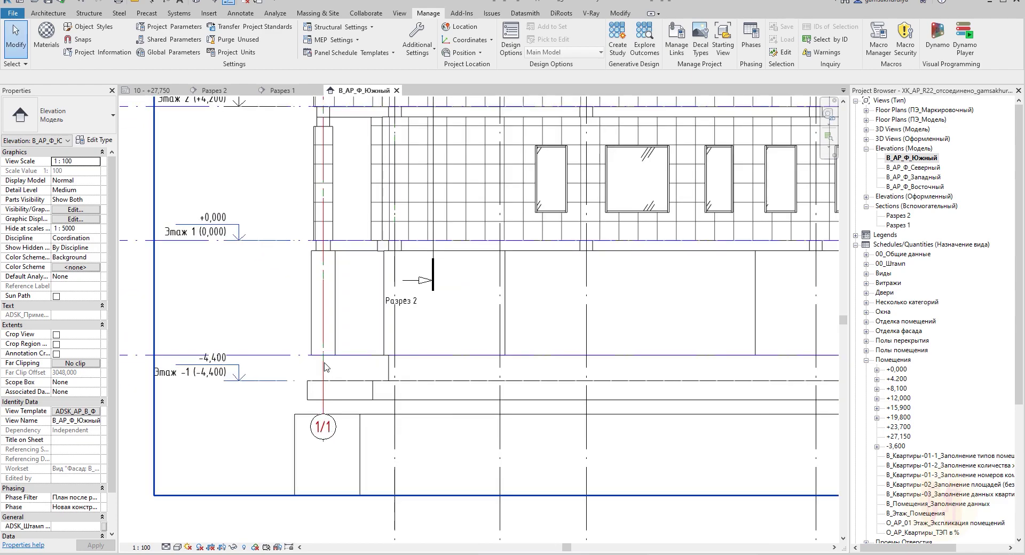
left_click(323, 368)
scroll(340, 383, "down", 3)
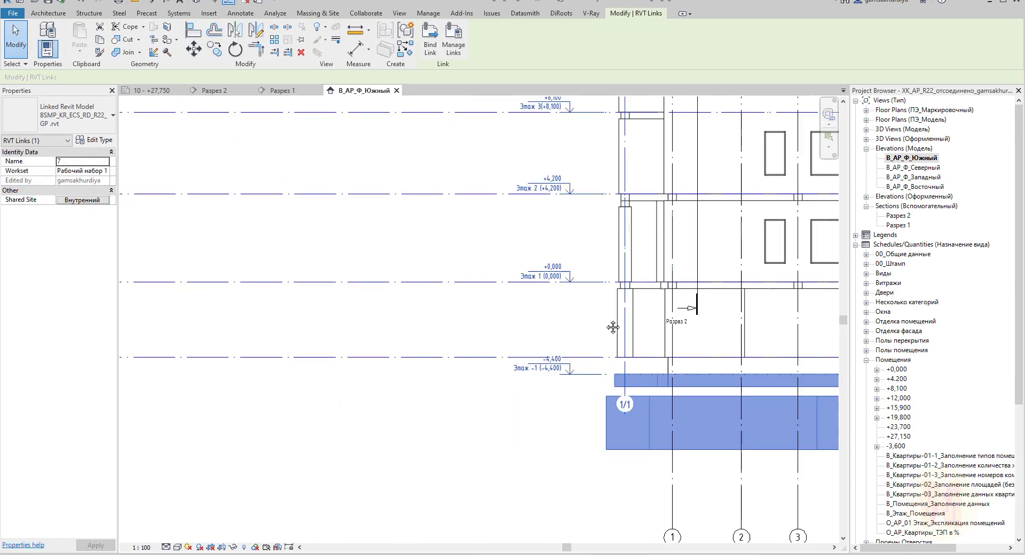
left_click(494, 268)
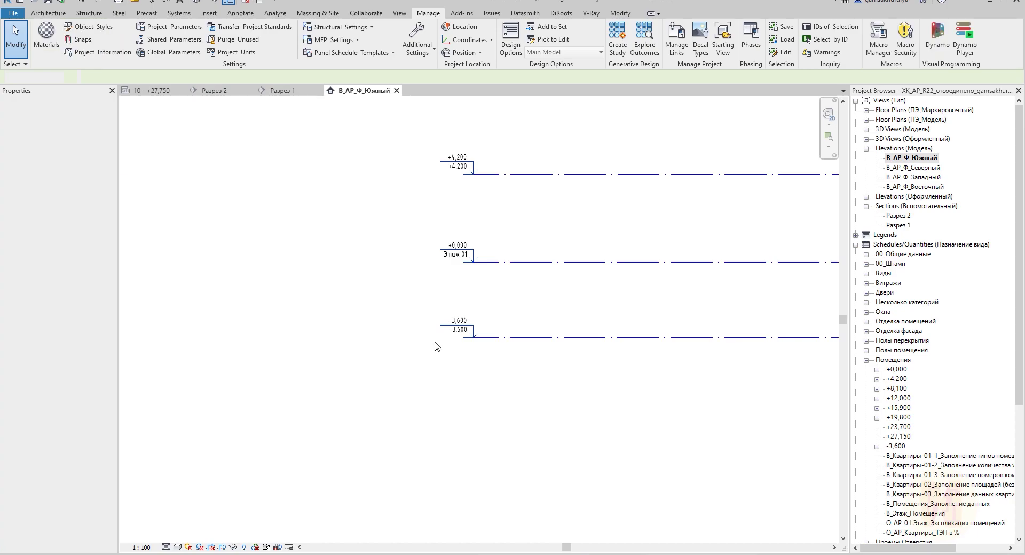
scroll(512, 288, "down", 3)
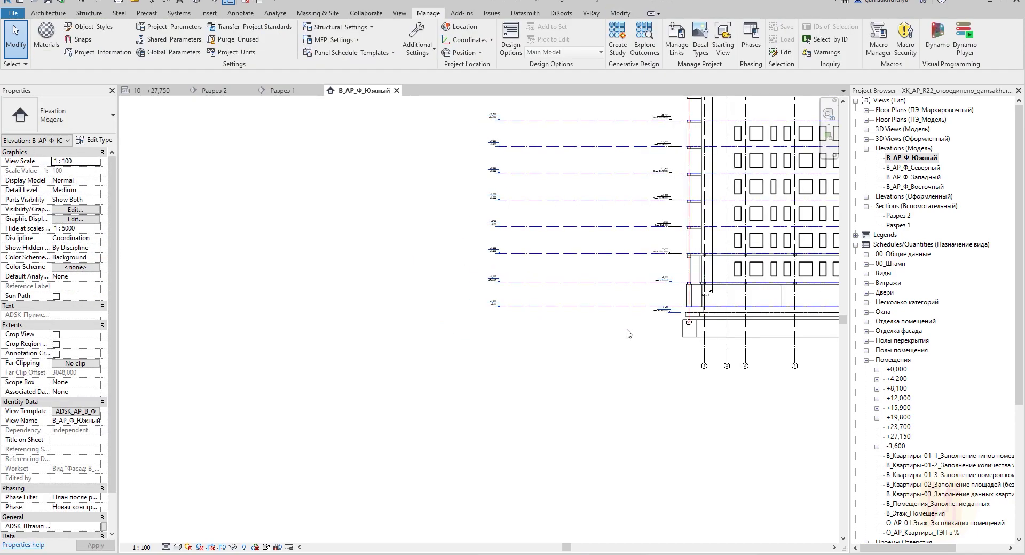
middle_click_drag(488, 283, 258, 353)
scroll(258, 354, "up", 5)
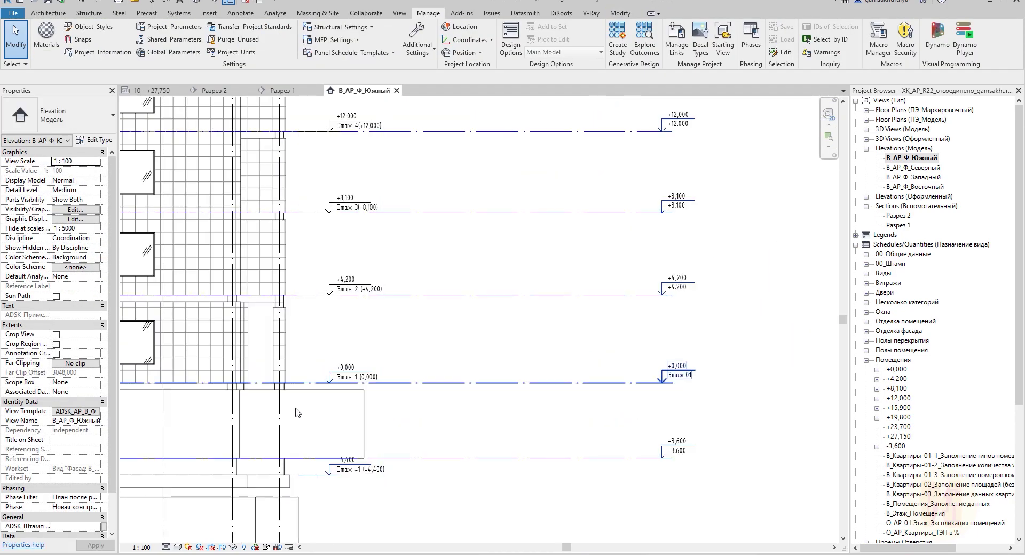
scroll(283, 433, "down", 3)
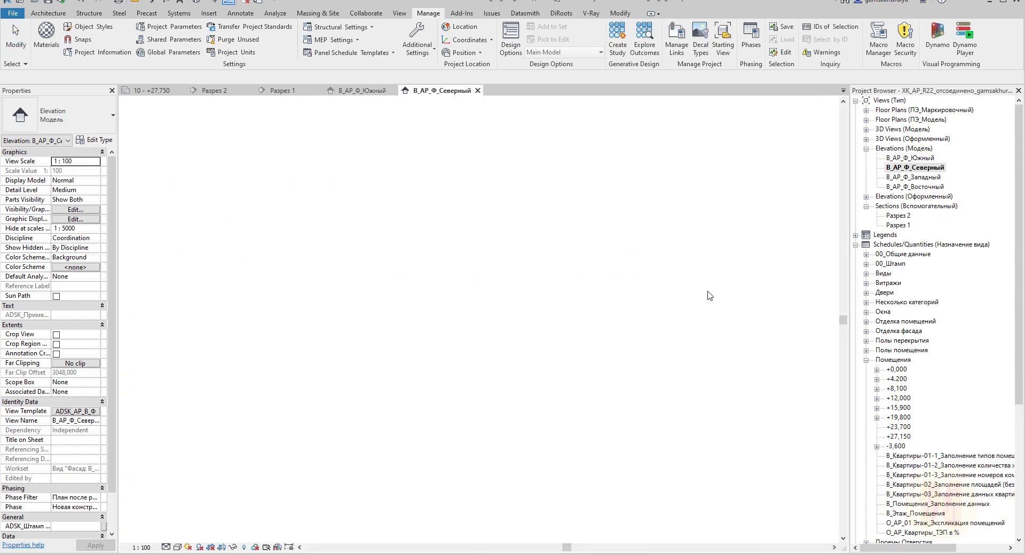
scroll(653, 398, "up", 5)
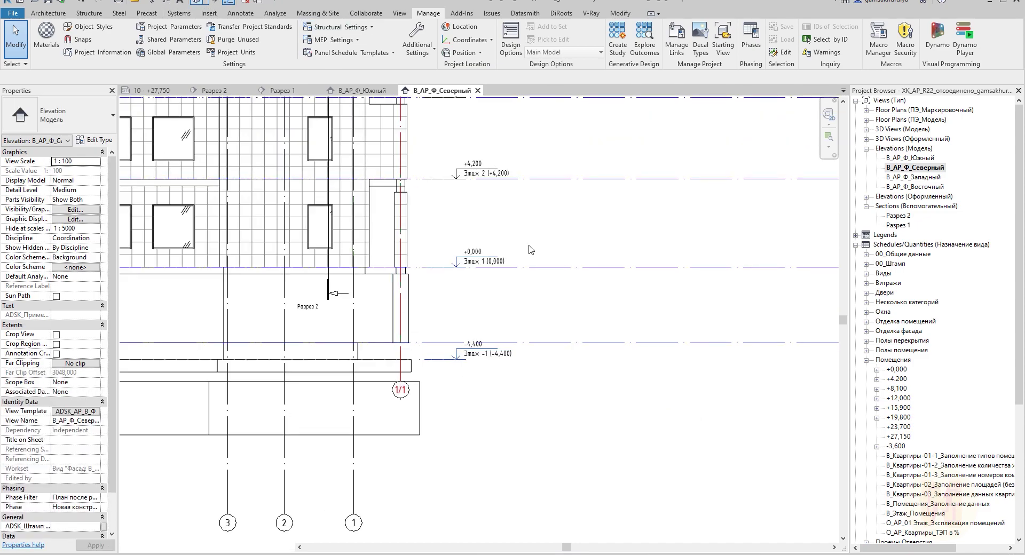
Open the default 3D view and select the linked GP model to inspect its levels beside the host's.
key("3")
key("d")
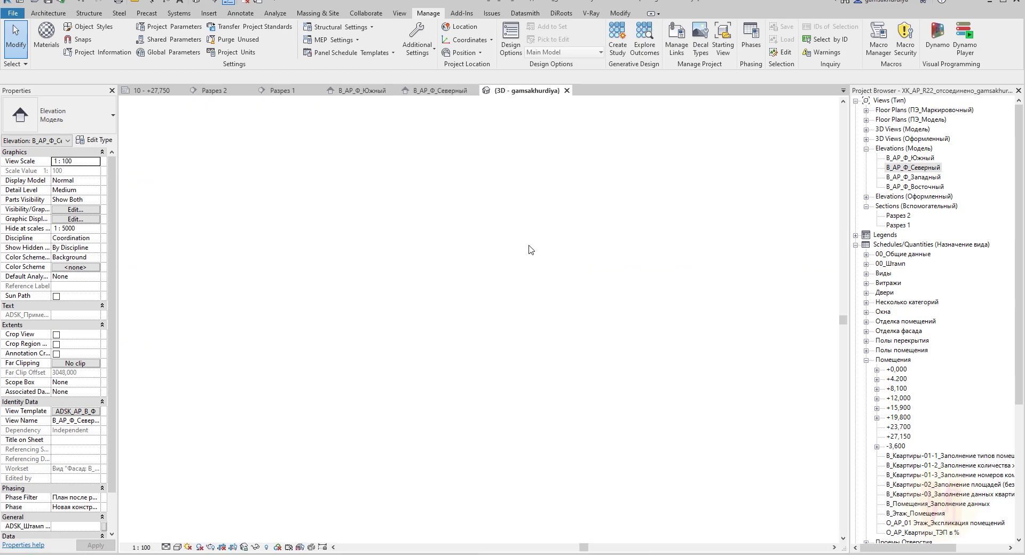
middle_click_drag(478, 353, 334, 363, "shift")
scroll(333, 362, "up", 10)
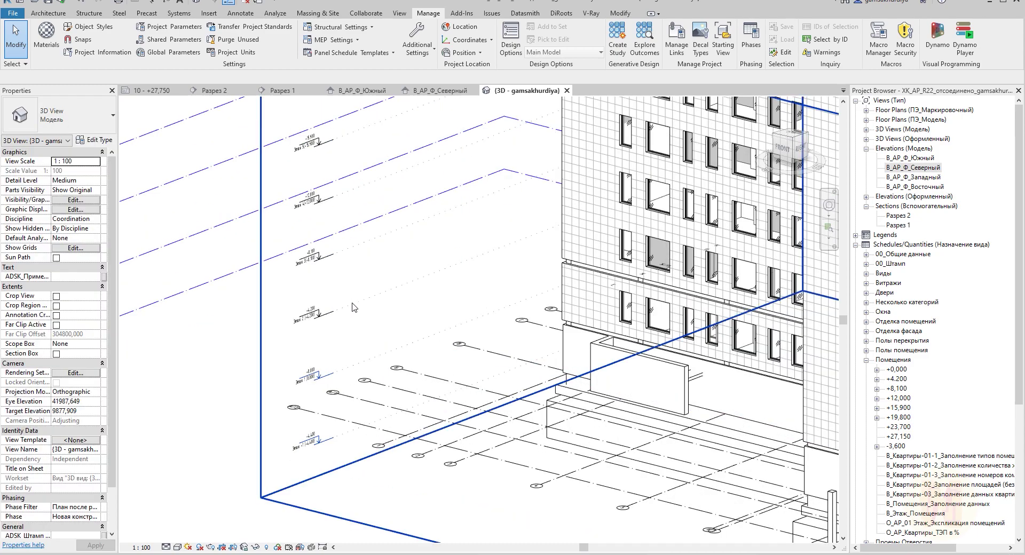
left_click(353, 307)
middle_click_drag(309, 332, 795, 146, "shift")
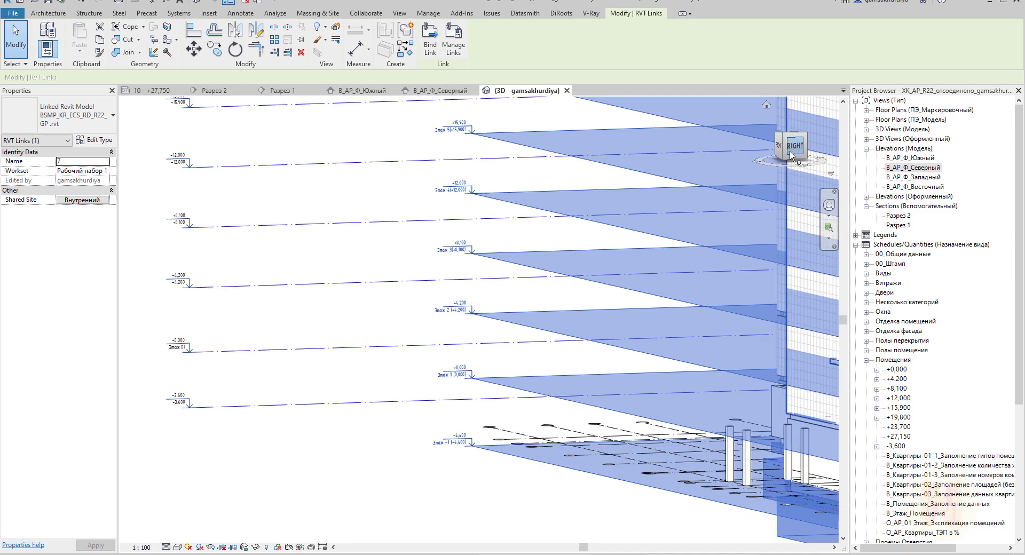
Orient the 3D view to Right, compare the linked and host level marks, and deselect the link to inspect the whole building.
left_click(793, 154)
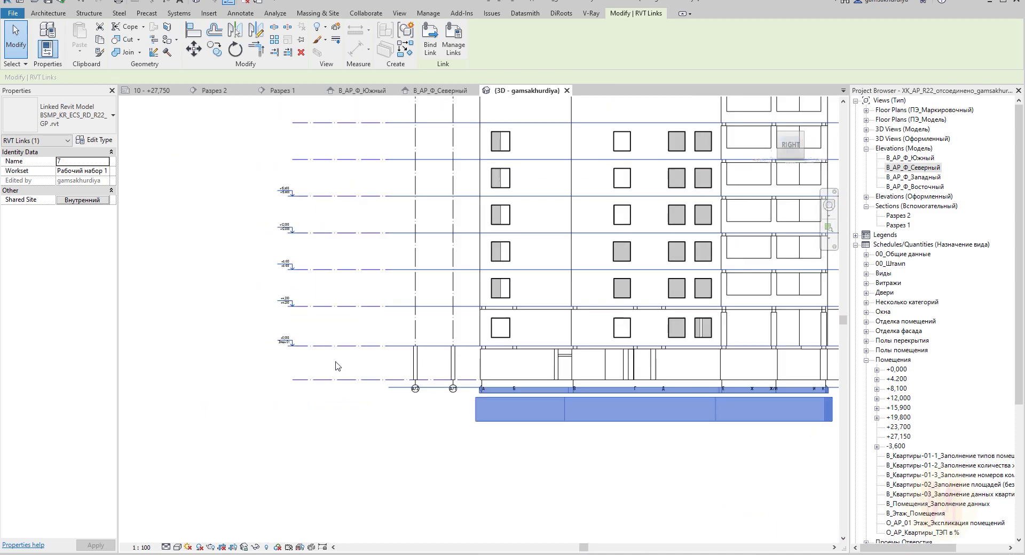
scroll(335, 367, "up", 5)
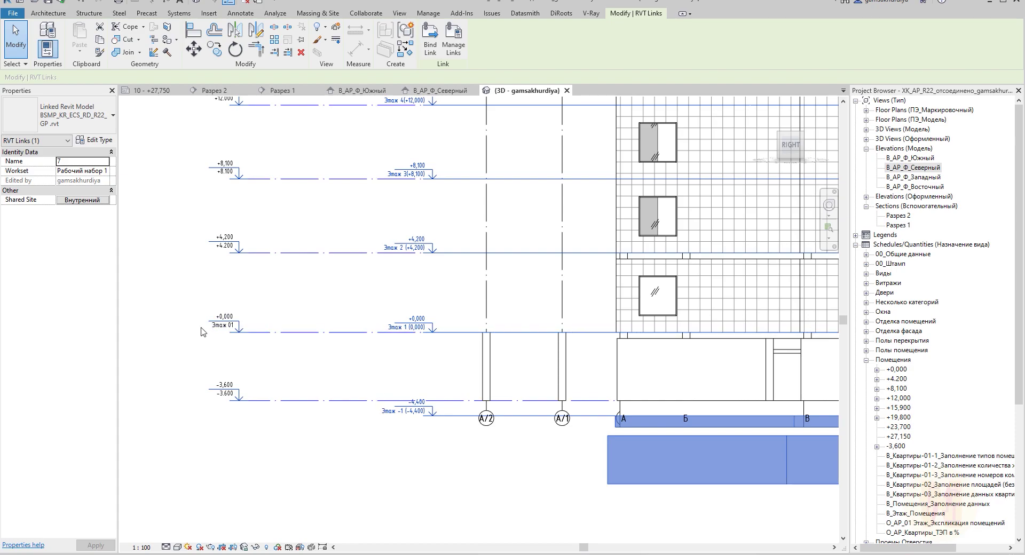
middle_click_drag(425, 348, 391, 376, "shift")
key("Escape")
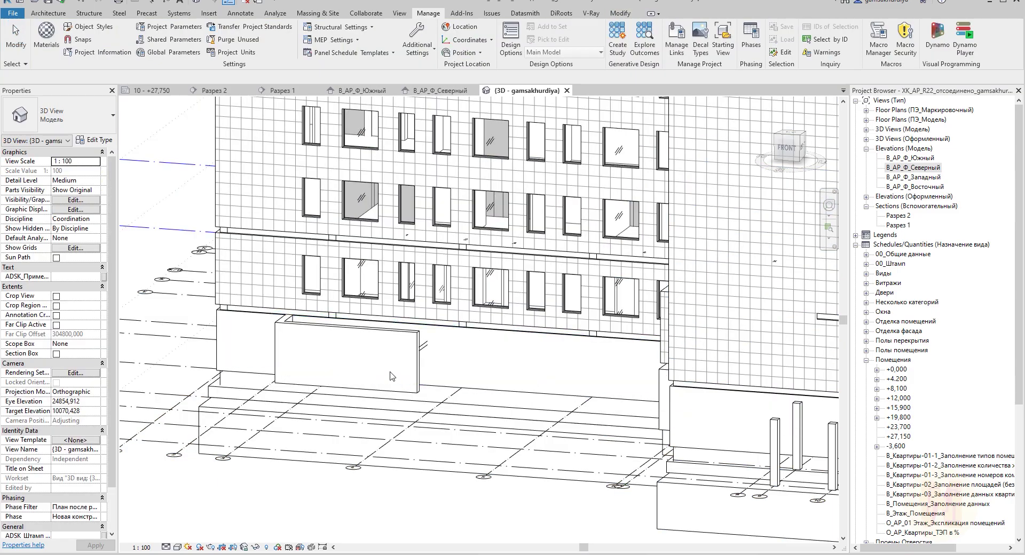
scroll(392, 374, "down", 6)
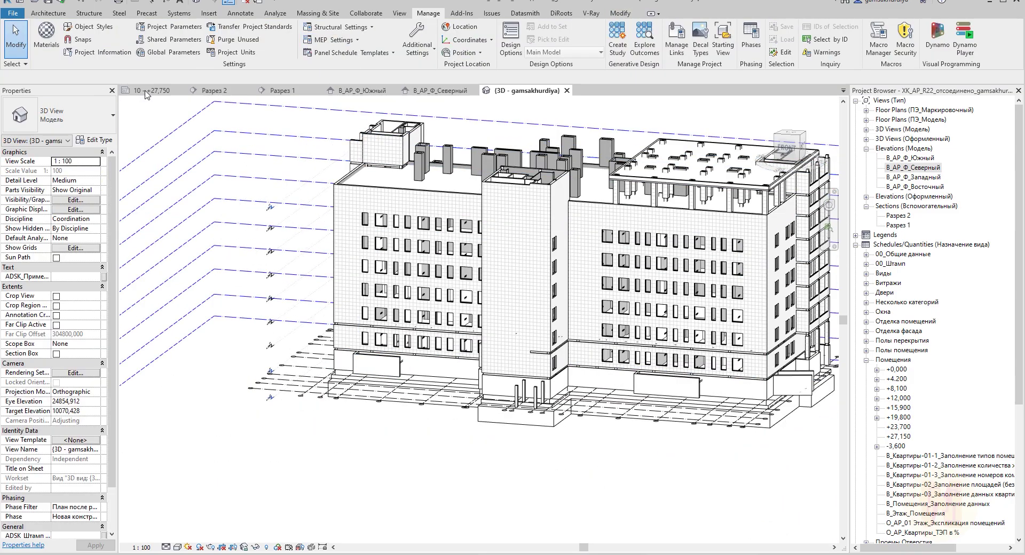
Return to sheet 10 - +27,750, synchronize the main model, and save the new position back to the BSMP_KR_ECS_RD_R22_GP .rvt link.
left_click(145, 91)
scroll(441, 368, "down", 5)
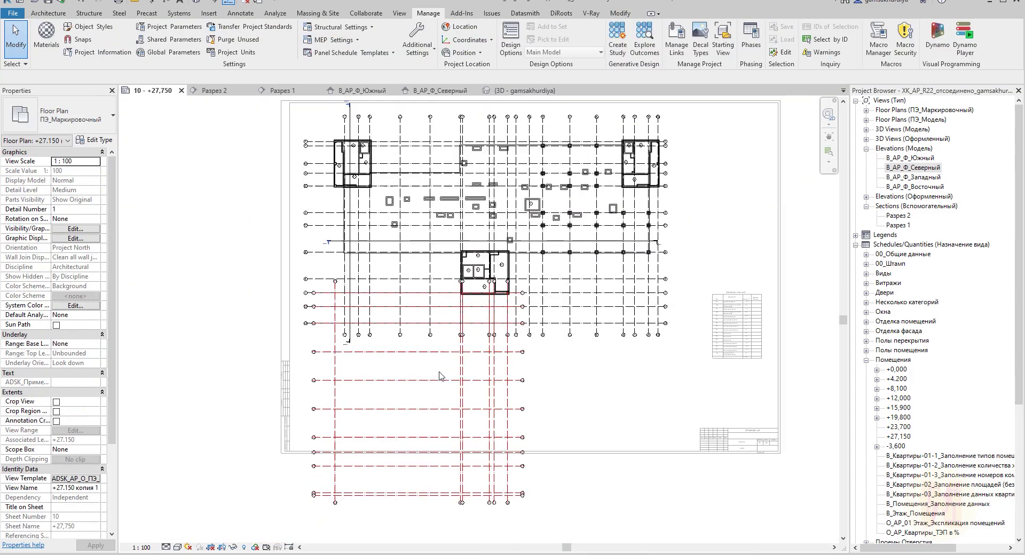
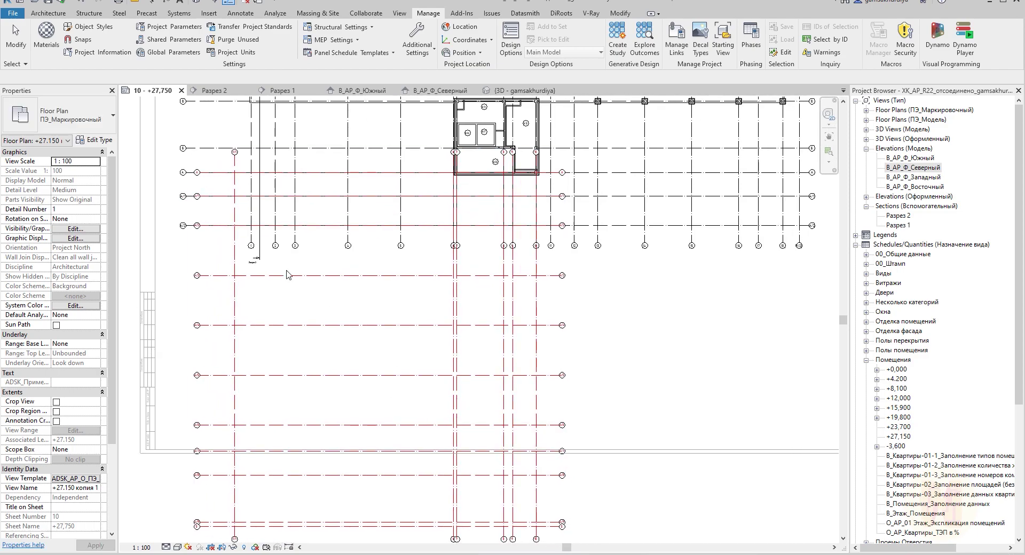
left_click(63, 4)
left_click(502, 344)
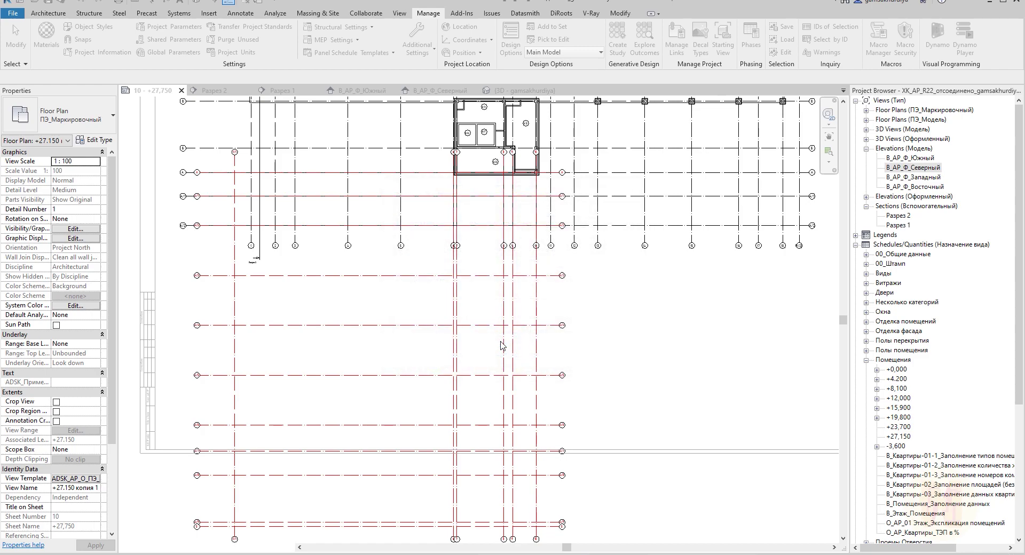
left_click_drag(171, 135, 528, 183)
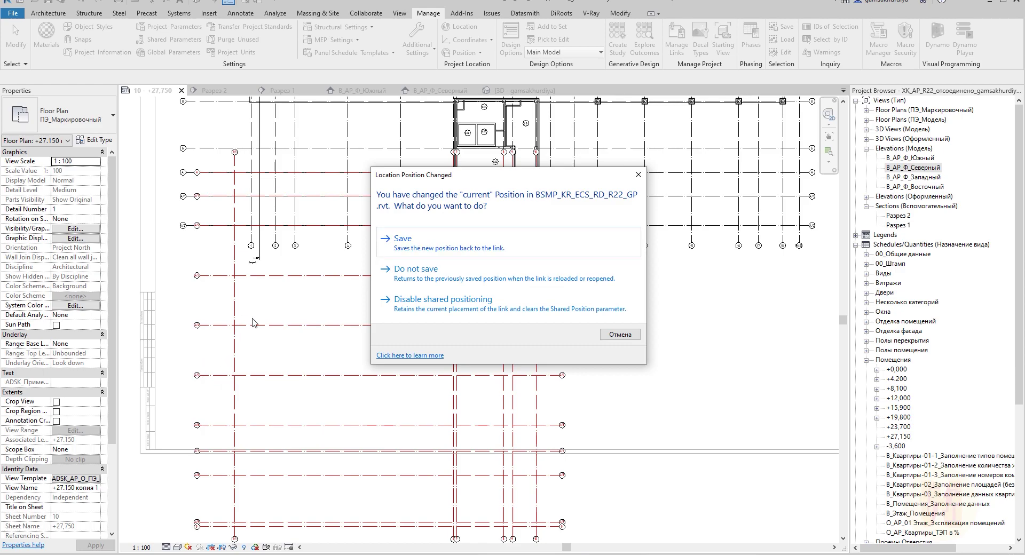
left_click(472, 248)
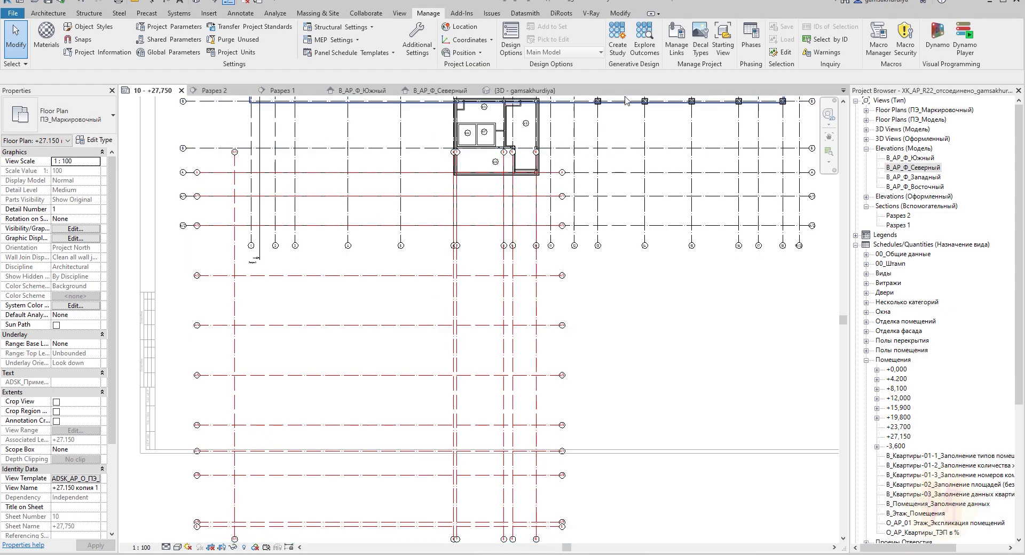
Remove the BSMP_KR_ECS_RD_R22_GP .rvt link from the main model through Manage Links and confirm the removal.
left_click(677, 41)
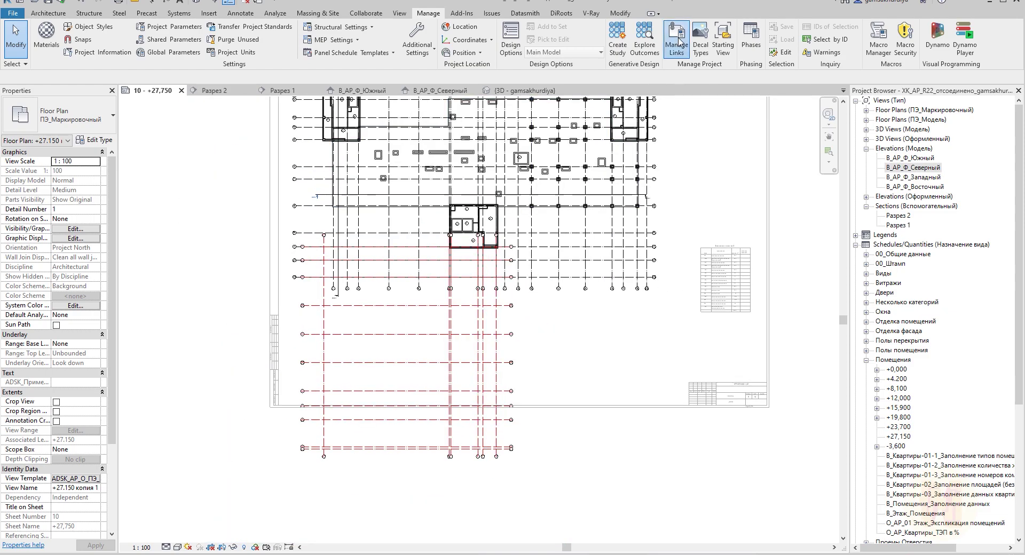
left_click(267, 138)
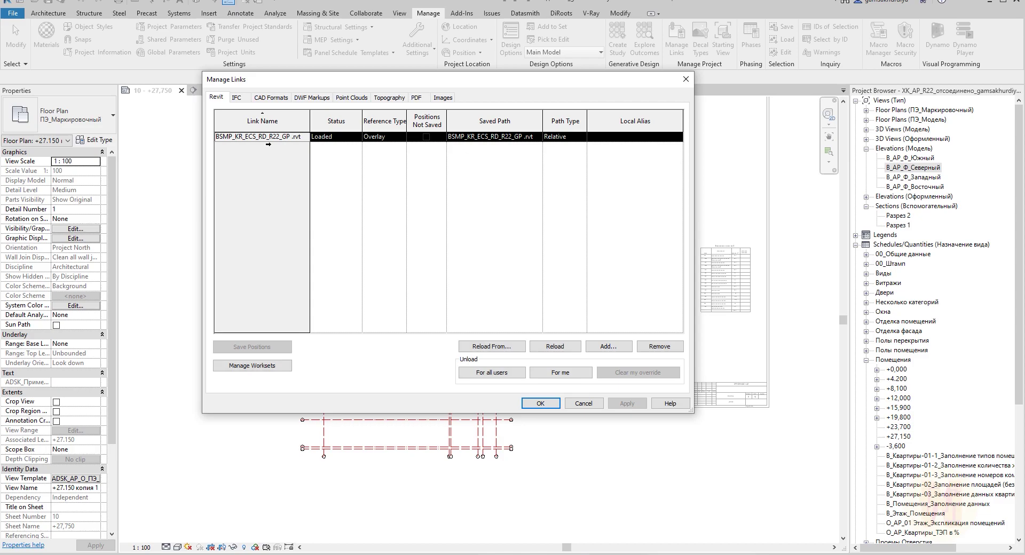
left_click(660, 347)
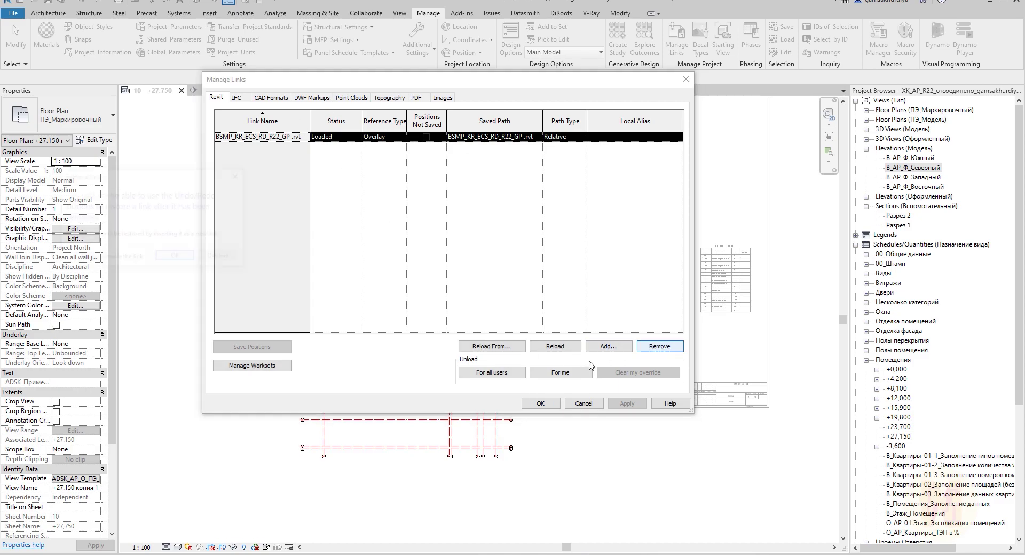
left_click(177, 258)
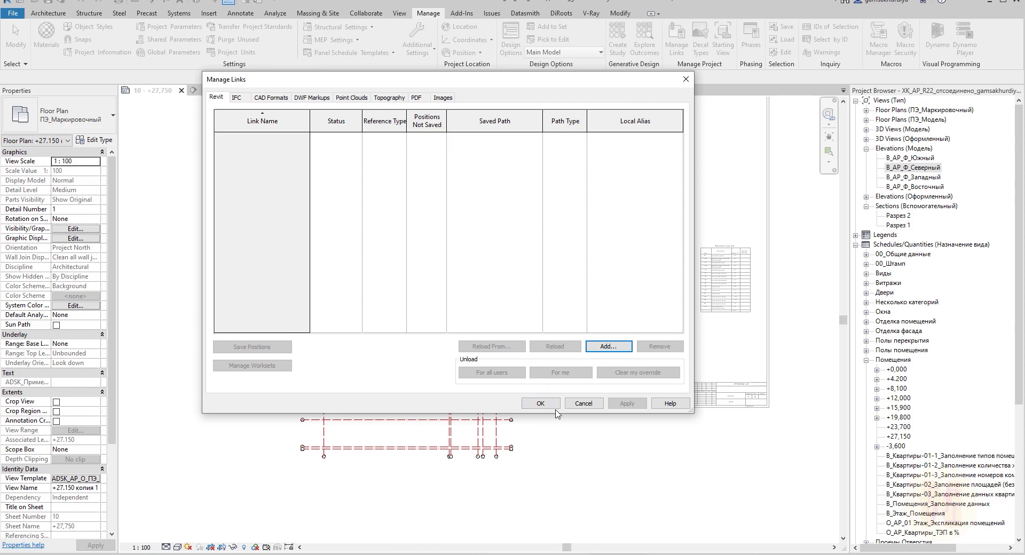
left_click(538, 405)
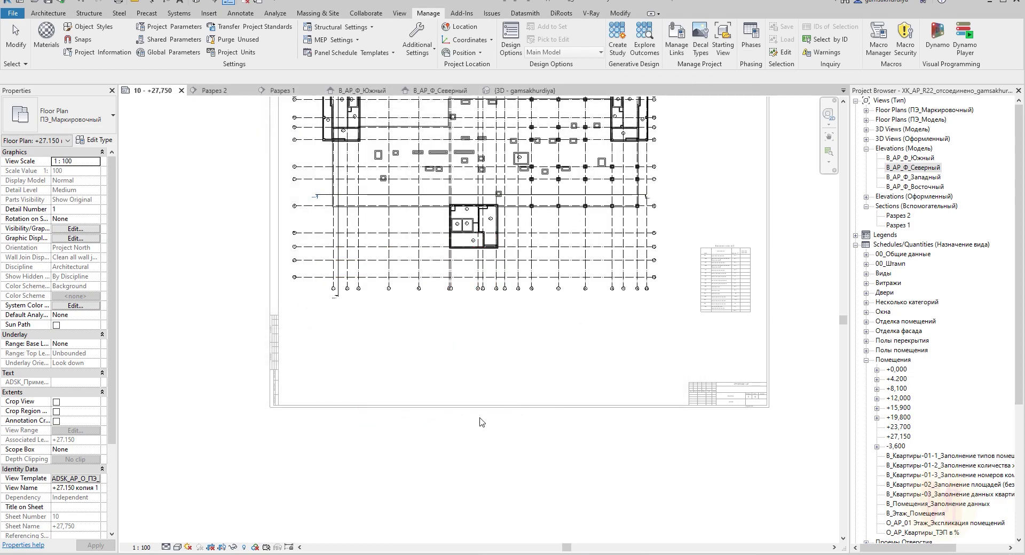
Relink BSMP_KR_ECS_RD_R22_GP .rvt with Auto - By Shared Coordinates positioning and compare its grids with the host's on sheet 10 - +27,750.
middle_click_drag(478, 419, 407, 393)
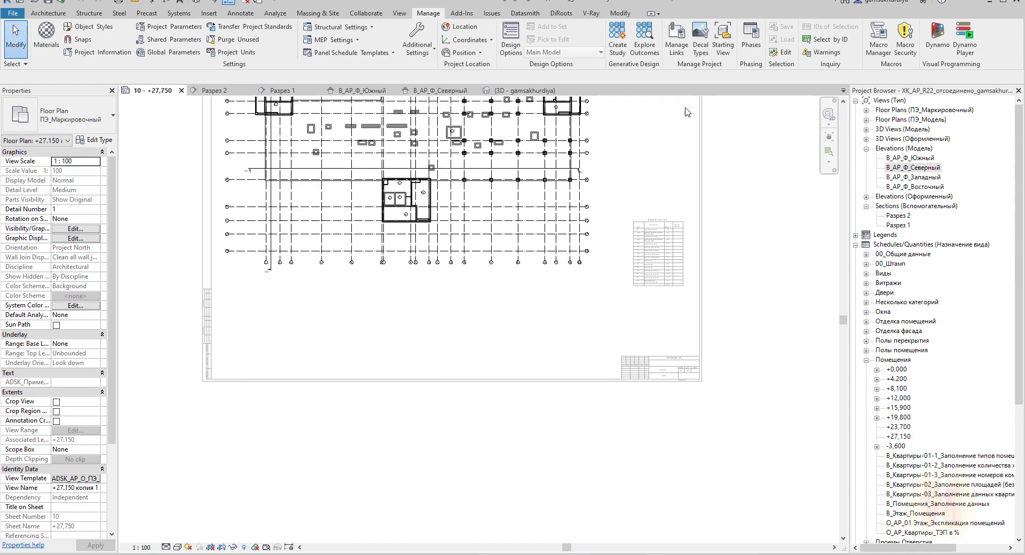
left_click(676, 40)
left_click(609, 346)
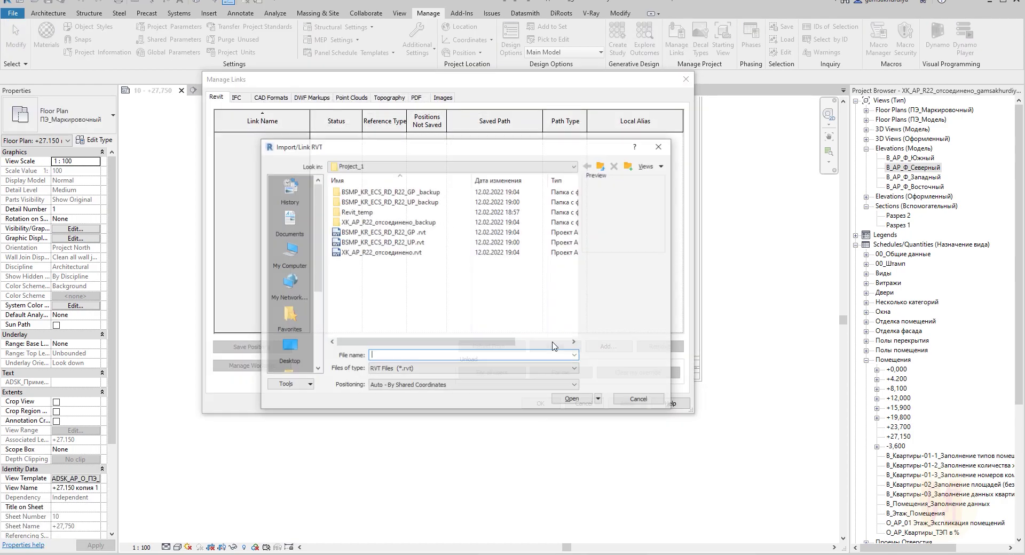
left_click(384, 232)
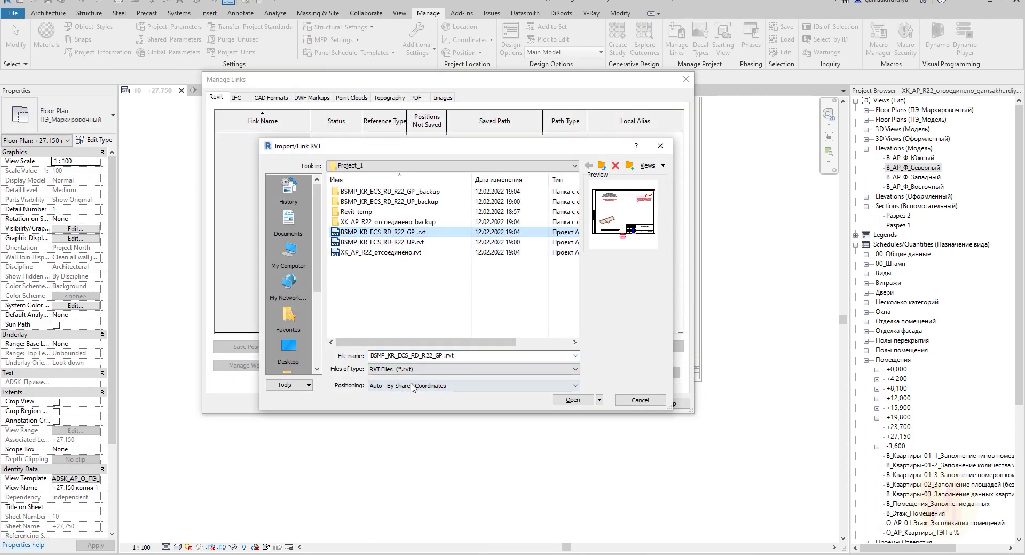
left_click(572, 400)
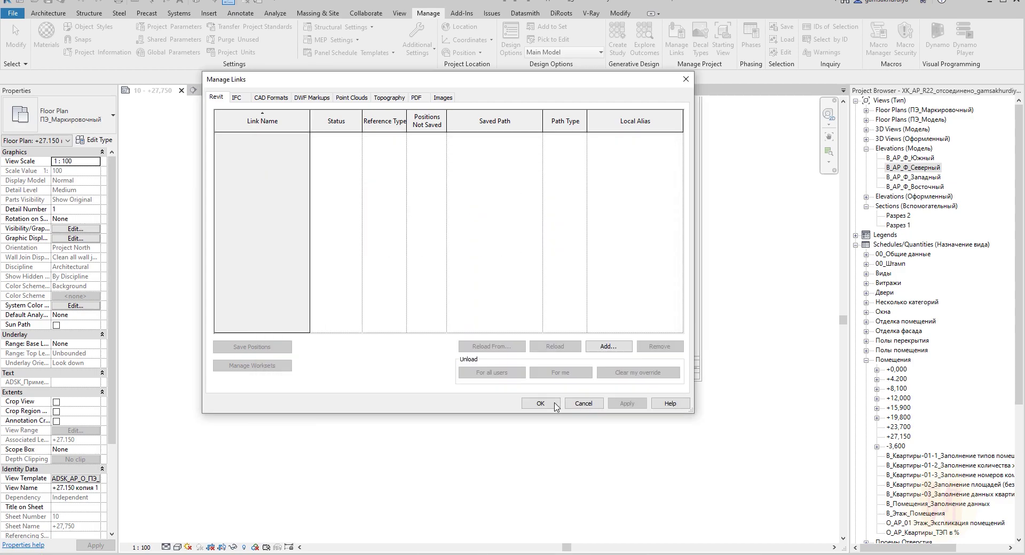
left_click(547, 405)
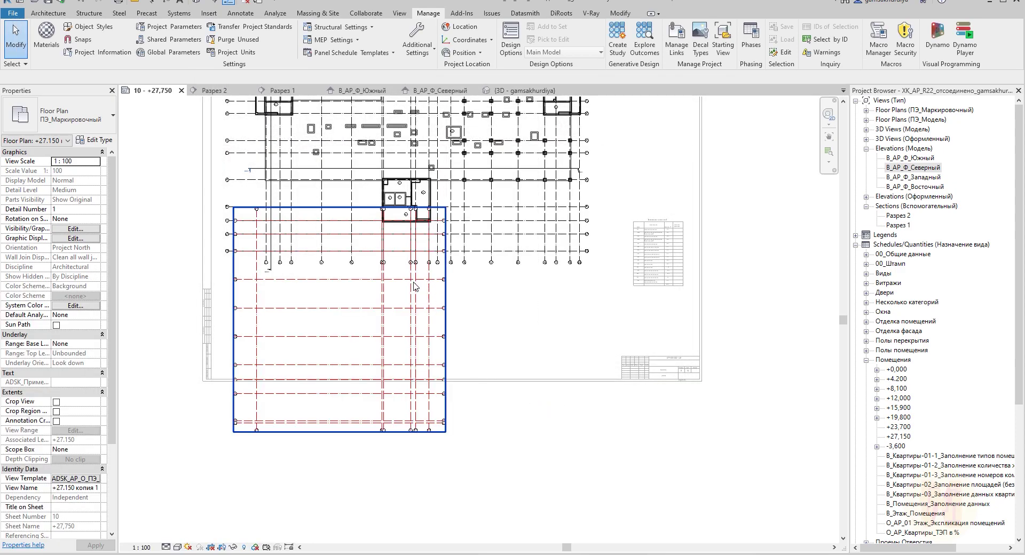
scroll(415, 286, "up", 4)
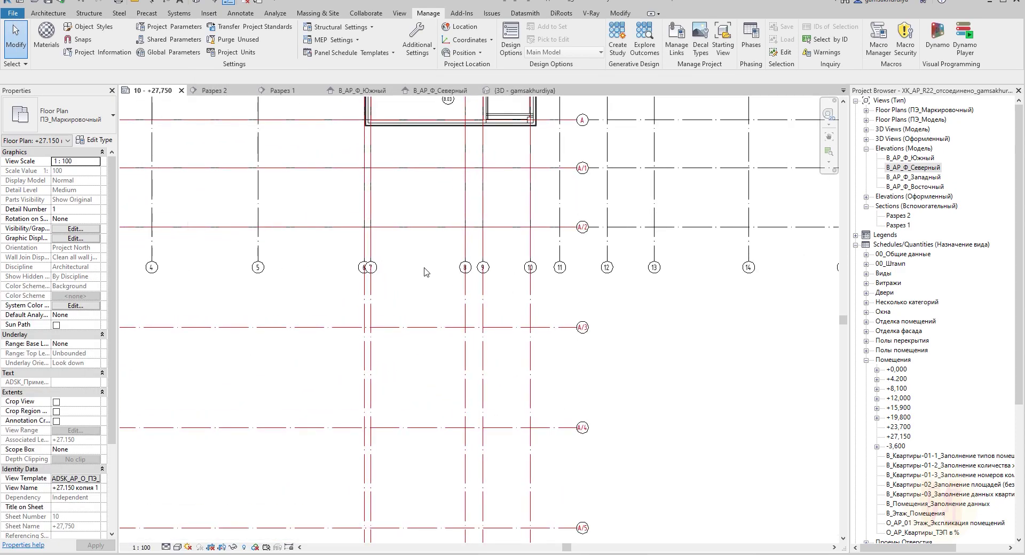
scroll(425, 273, "down", 5)
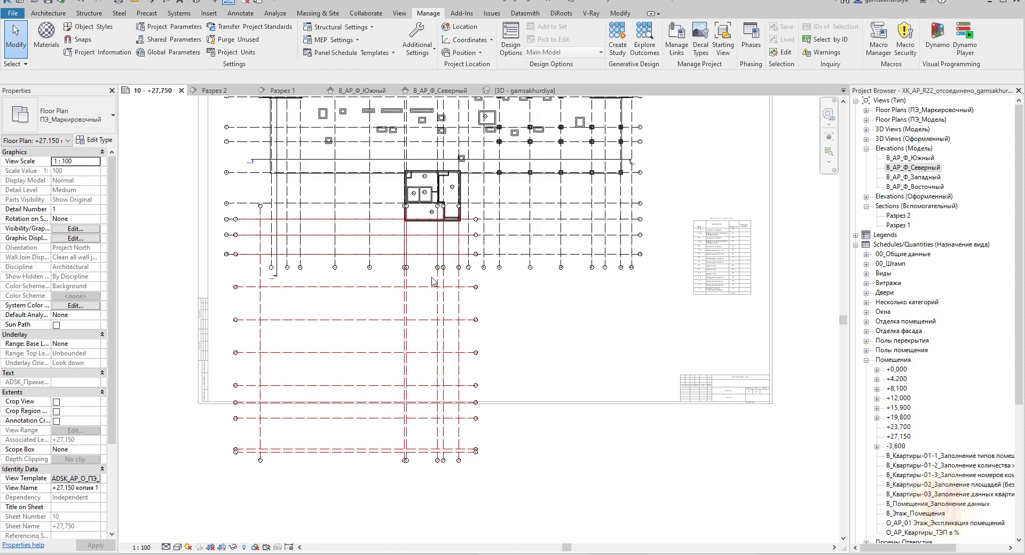
Add BSMP_KR_ECS_RD_R22_UP.rvt as a Revit link with Auto - By Shared Coordinates positioning.
middle_click_drag(448, 313, 355, 317)
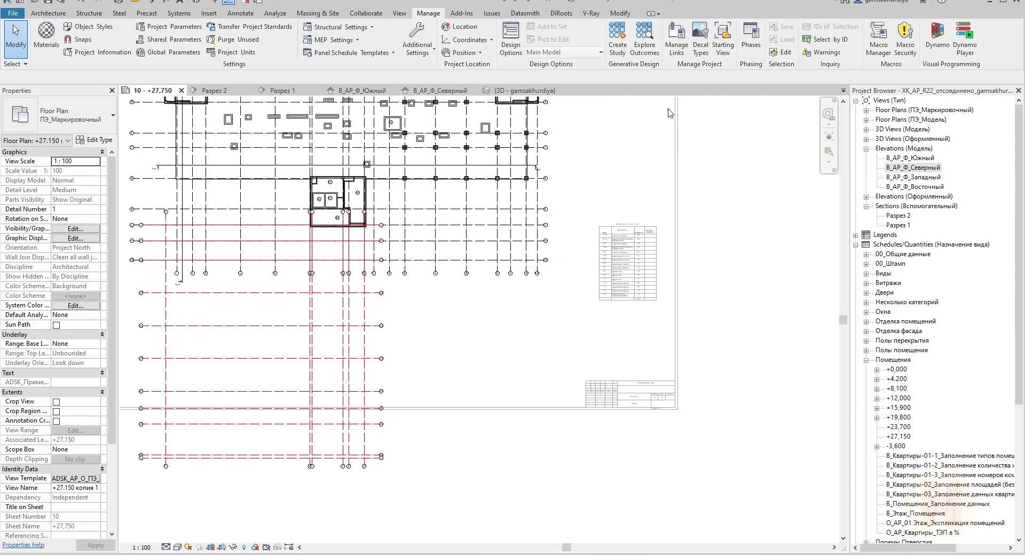
left_click(676, 43)
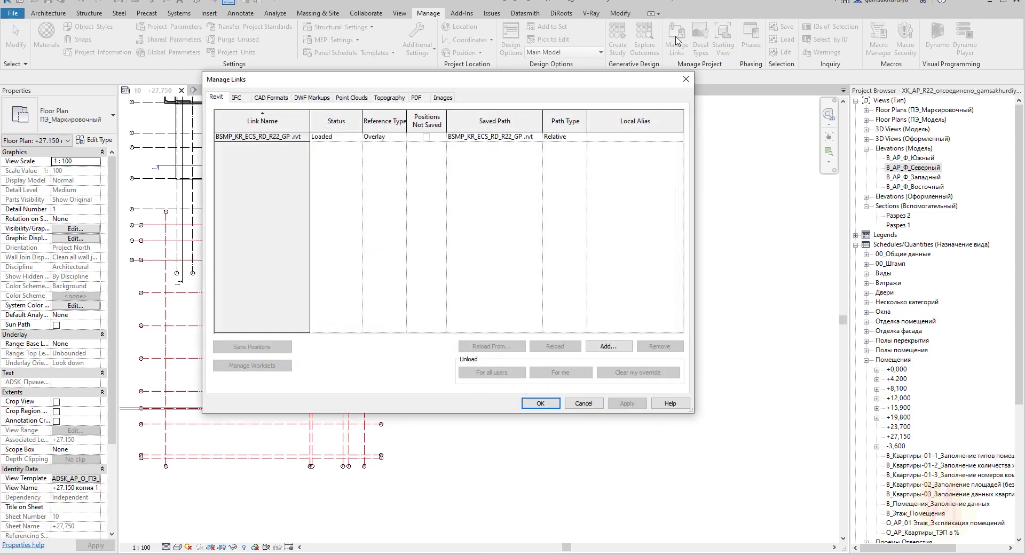
left_click(608, 346)
left_click(406, 242)
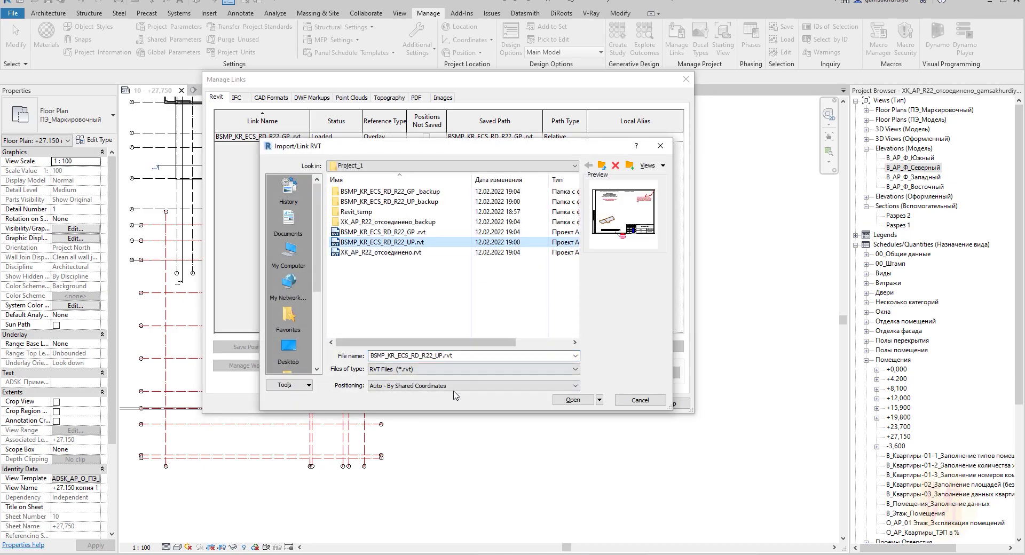
left_click(573, 400)
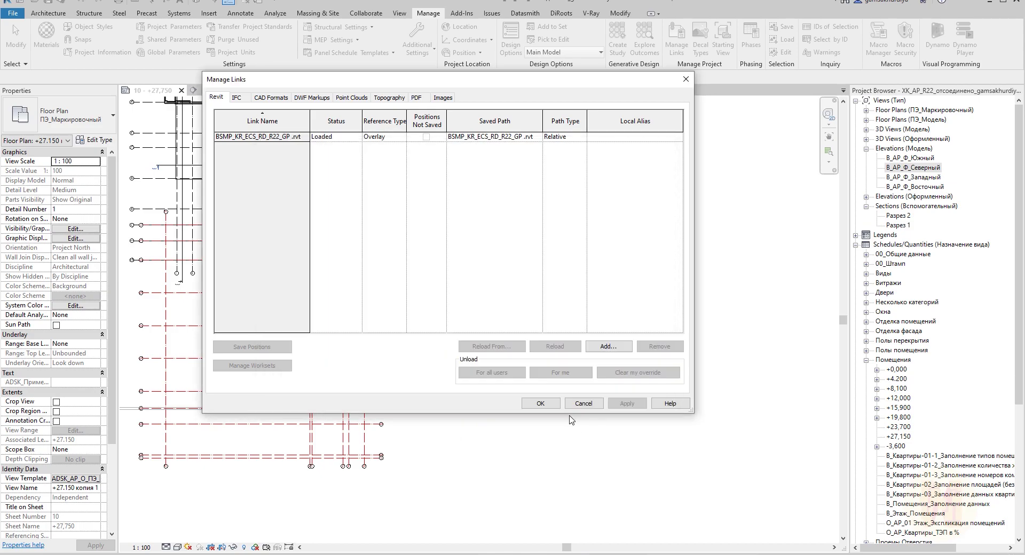
left_click(541, 403)
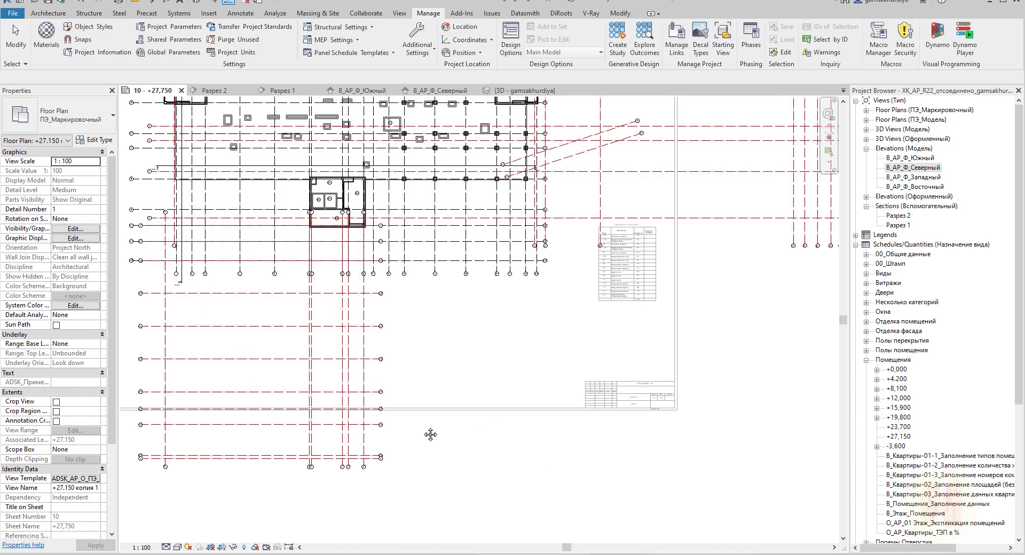
Align grid 18 of the linked UP model to the host's grid 18, accepting the shared site warning.
middle_click_drag(431, 434, 206, 536)
left_click(353, 331)
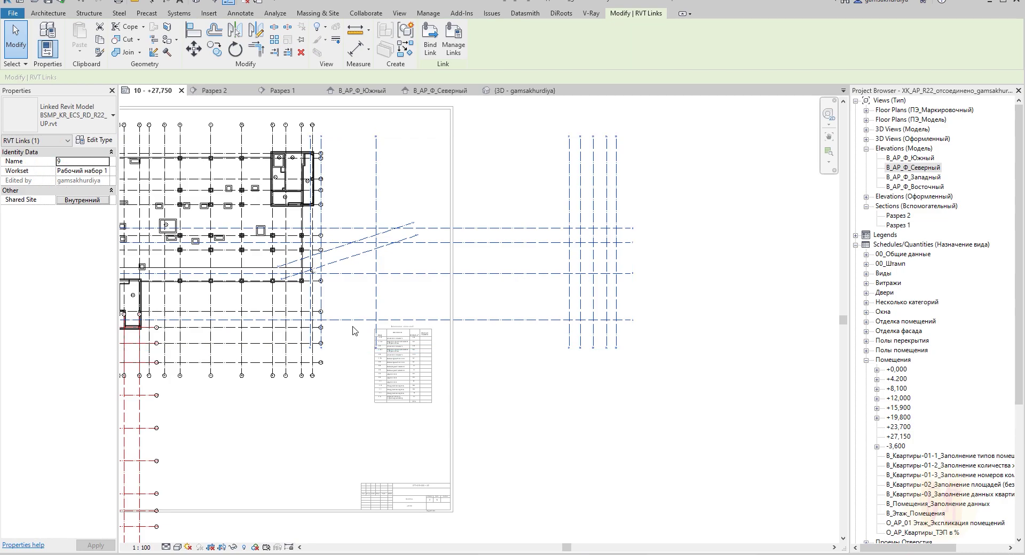
scroll(352, 331, "up", 6)
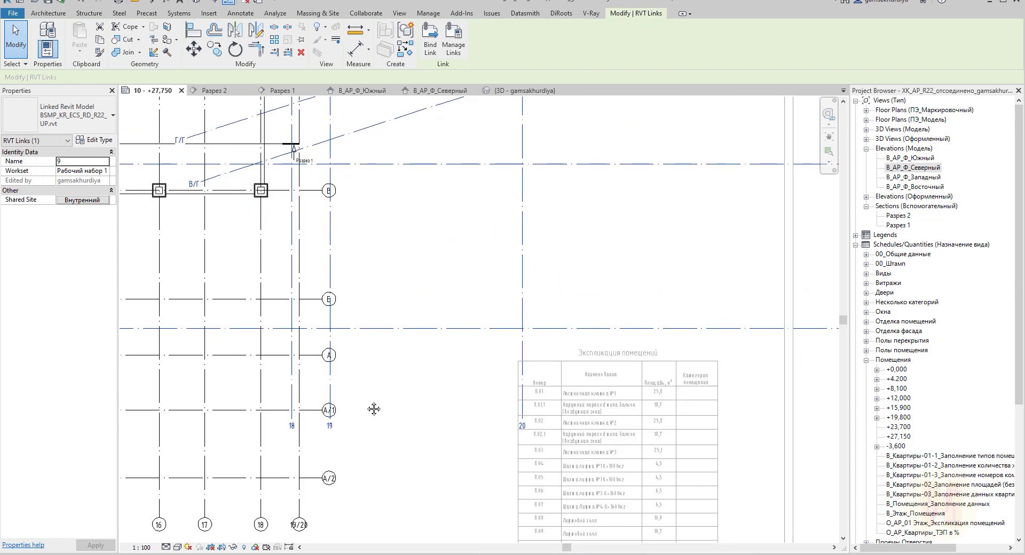
middle_click_drag(374, 409, 404, 316)
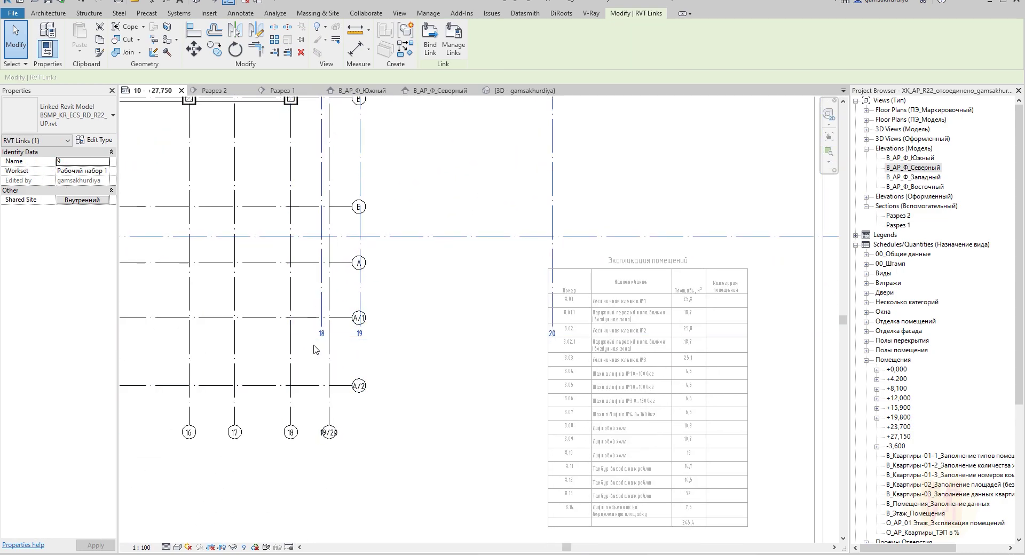
key("Escape")
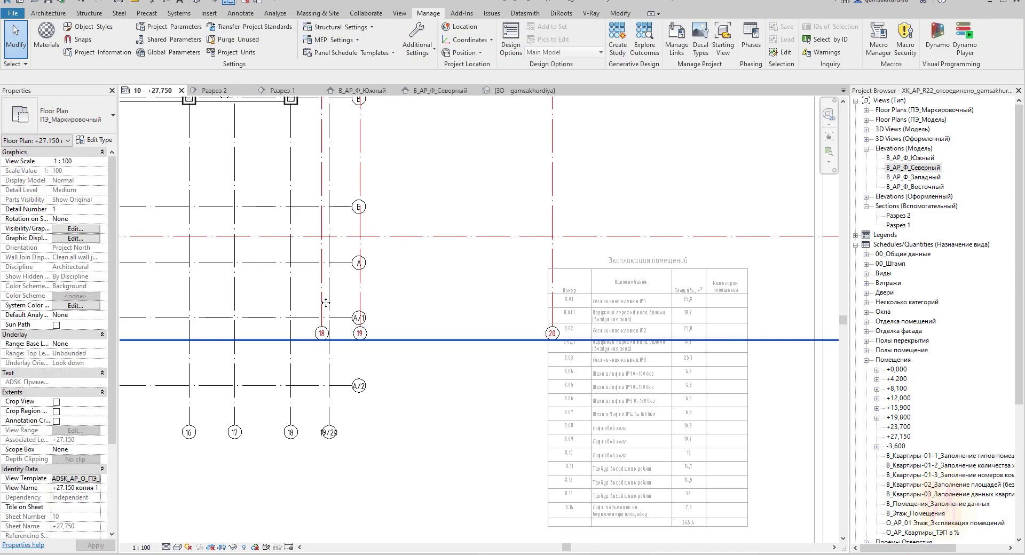
key("a")
key("l")
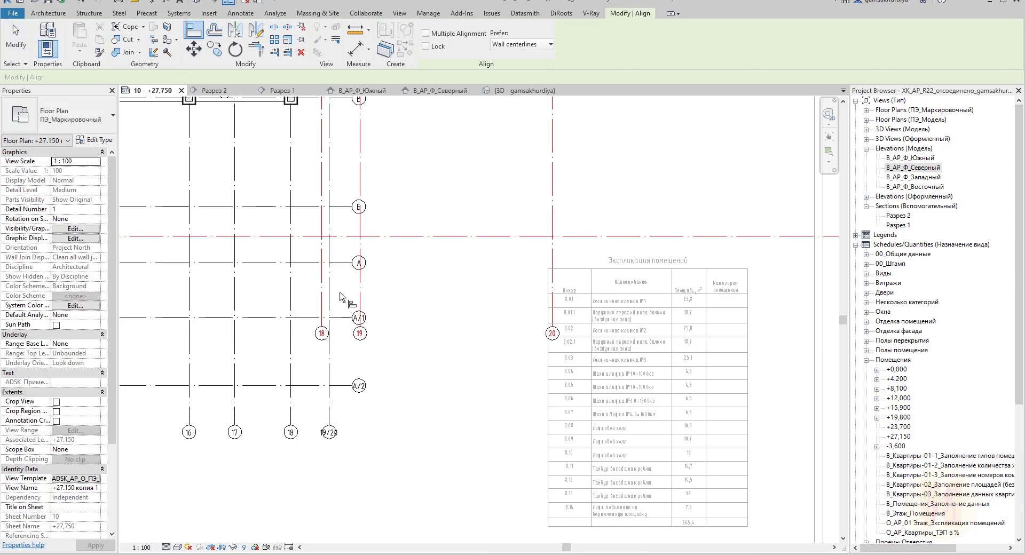
left_click(291, 288)
left_click(323, 327)
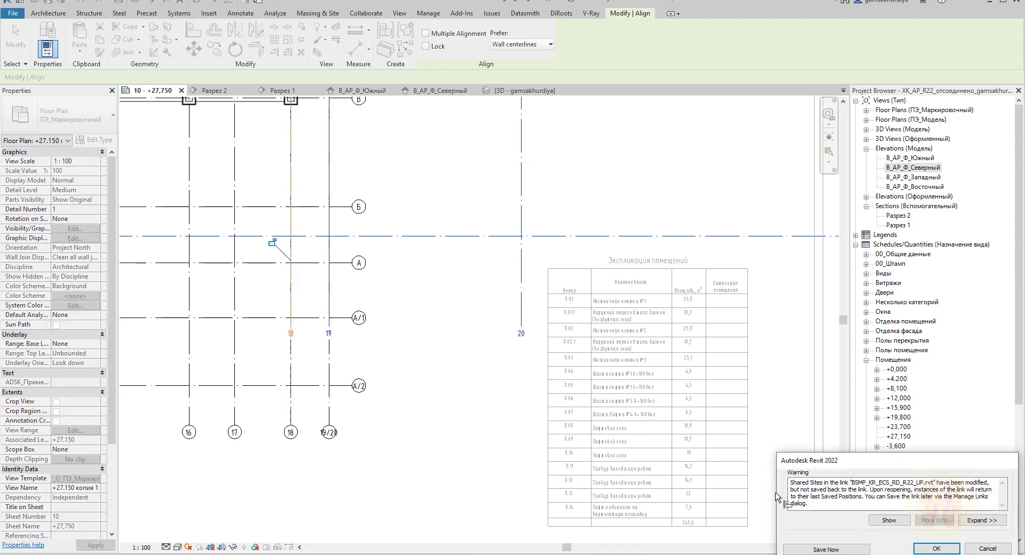
key("Return")
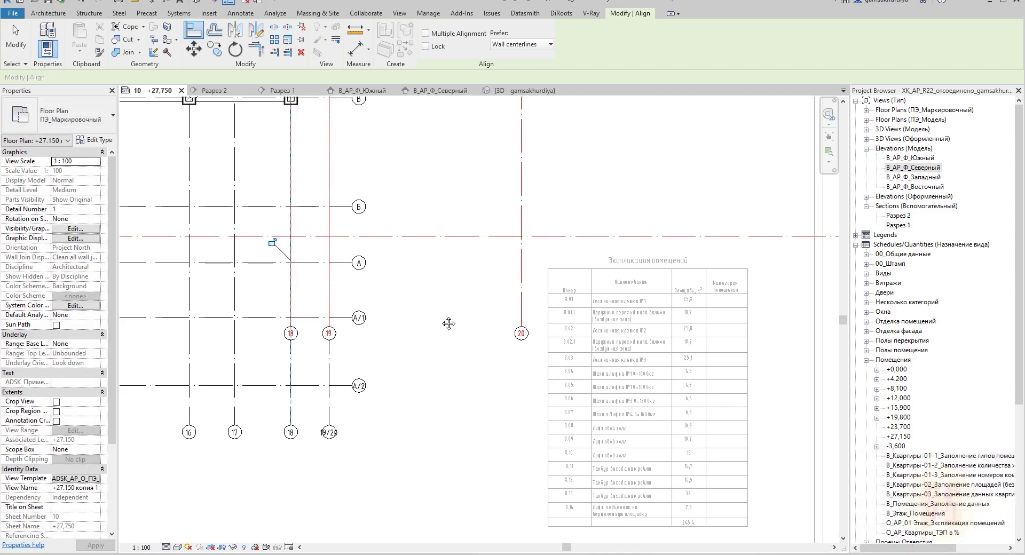
Align the lowest horizontal grid of the linked UP model to the host's grid А and end the Align command.
scroll(449, 331, "down", 5)
scroll(759, 299, "up", 2)
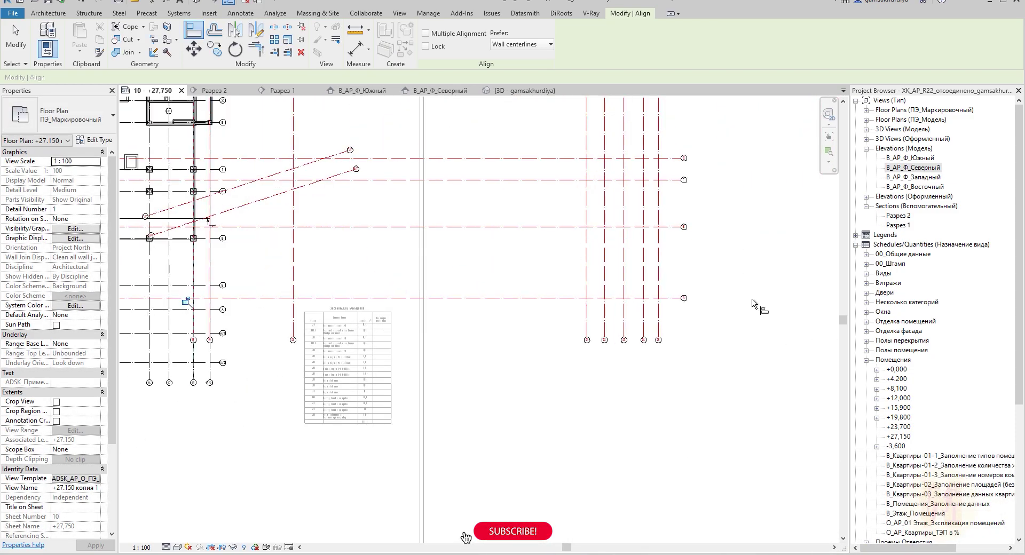
left_click(660, 295)
scroll(352, 335, "down", 2)
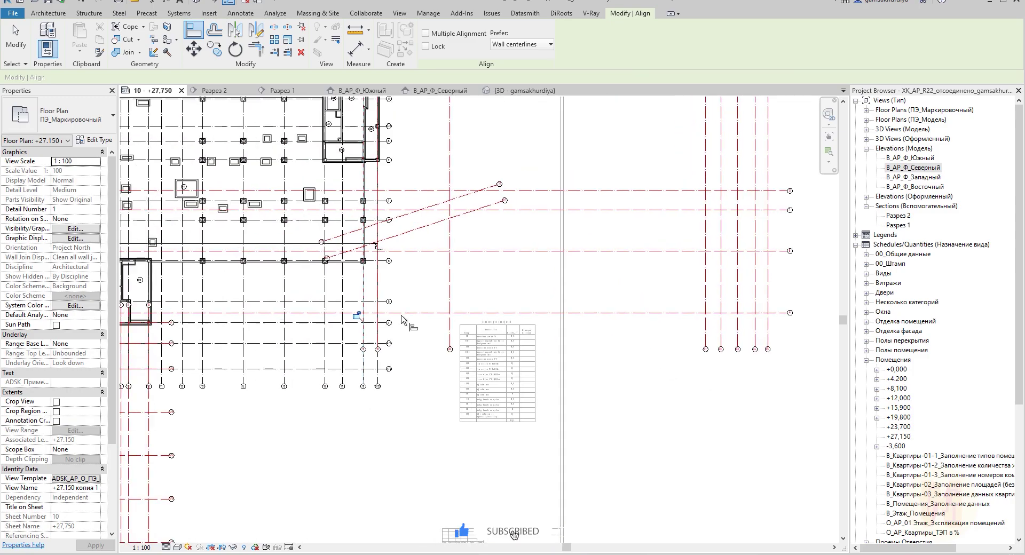
scroll(406, 262, "up", 5)
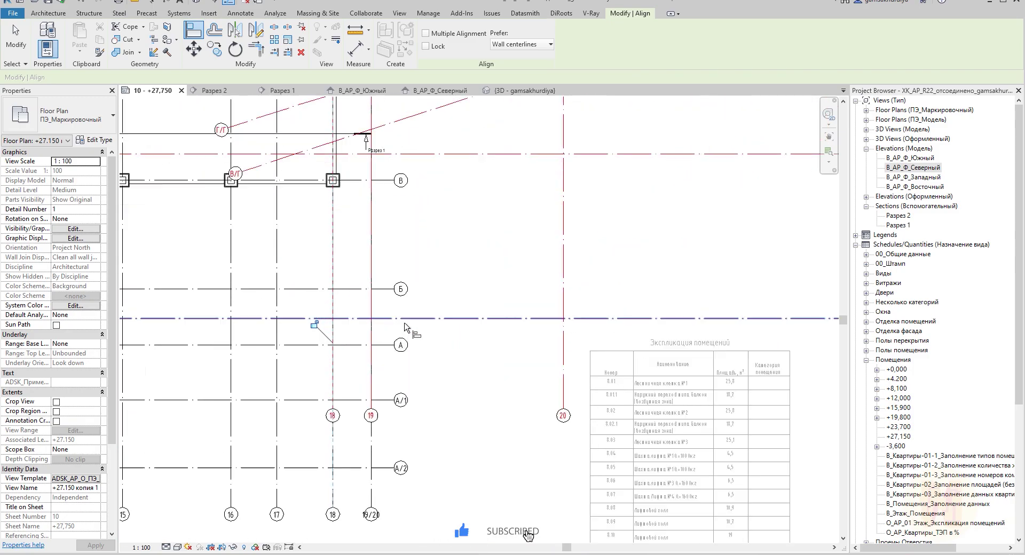
left_click(342, 350)
left_click(346, 316)
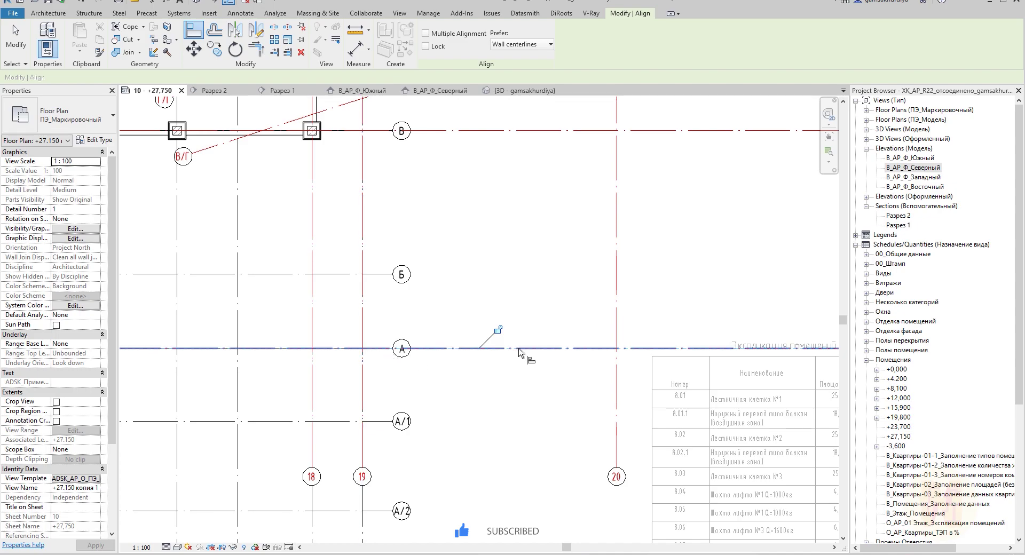
key("Escape")
Publish the main model's coordinates to the UP link, using its current Внутренний site position.
scroll(539, 331, "down", 4)
middle_click_drag(546, 332, 345, 318)
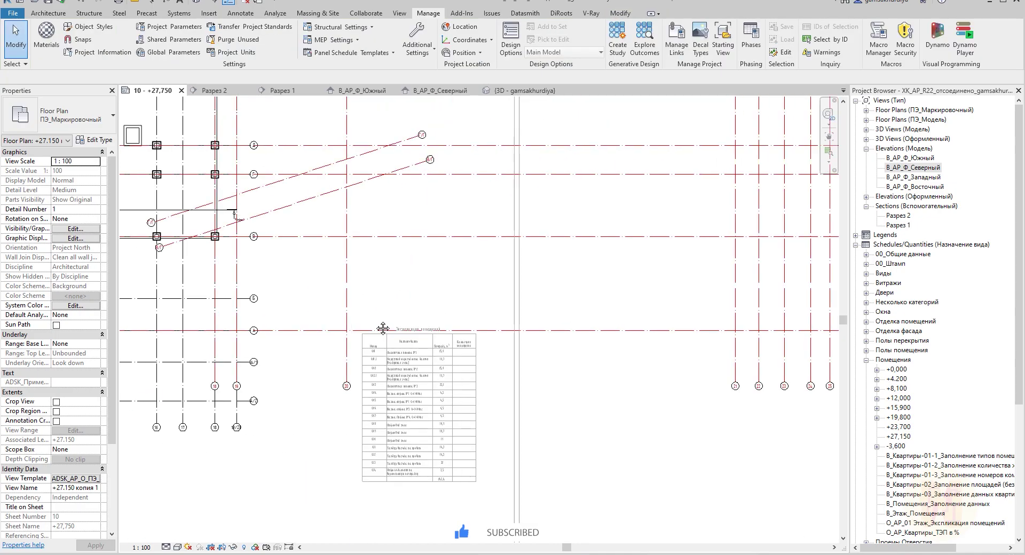
middle_click_drag(402, 213, 241, 212)
left_click(468, 39)
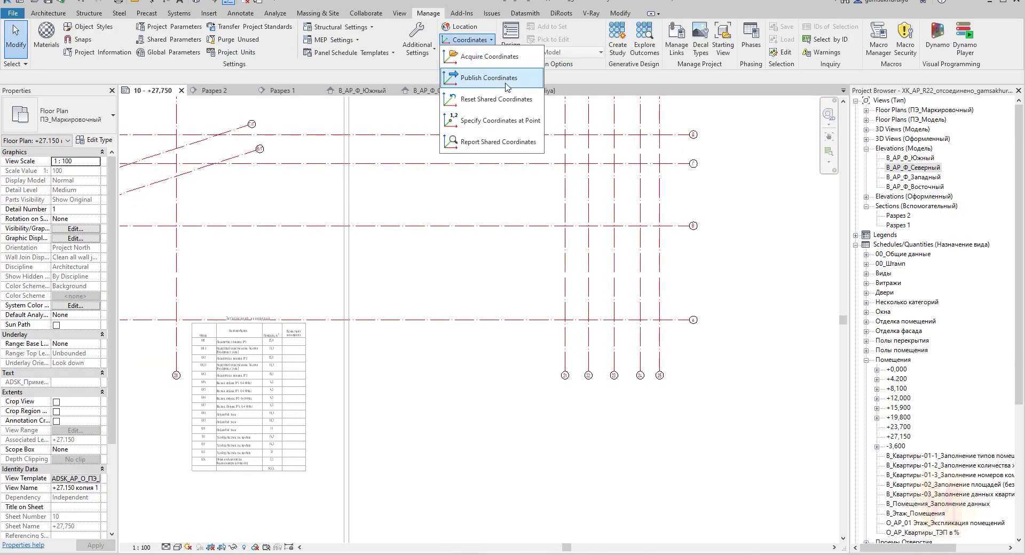
left_click(508, 81)
left_click(504, 327)
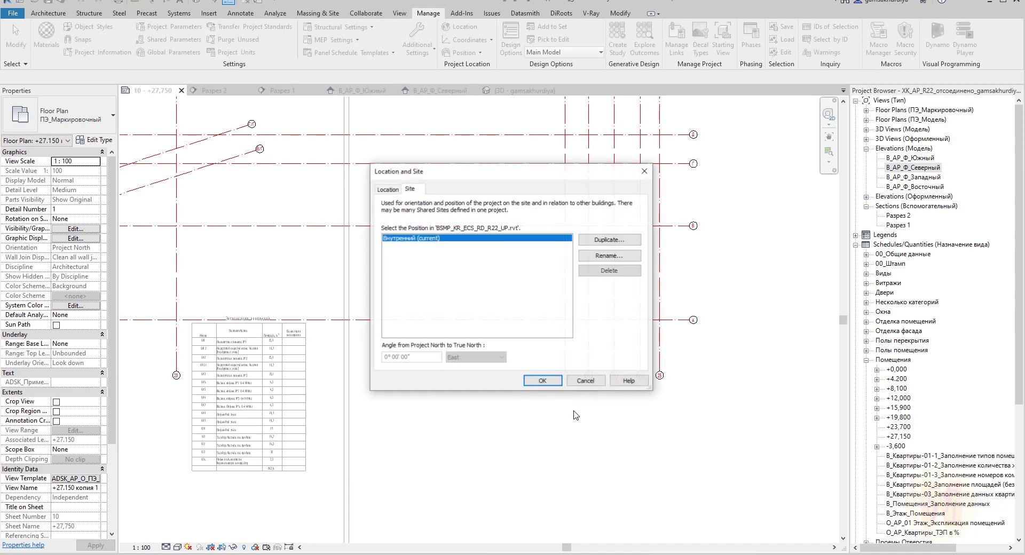
key("Return")
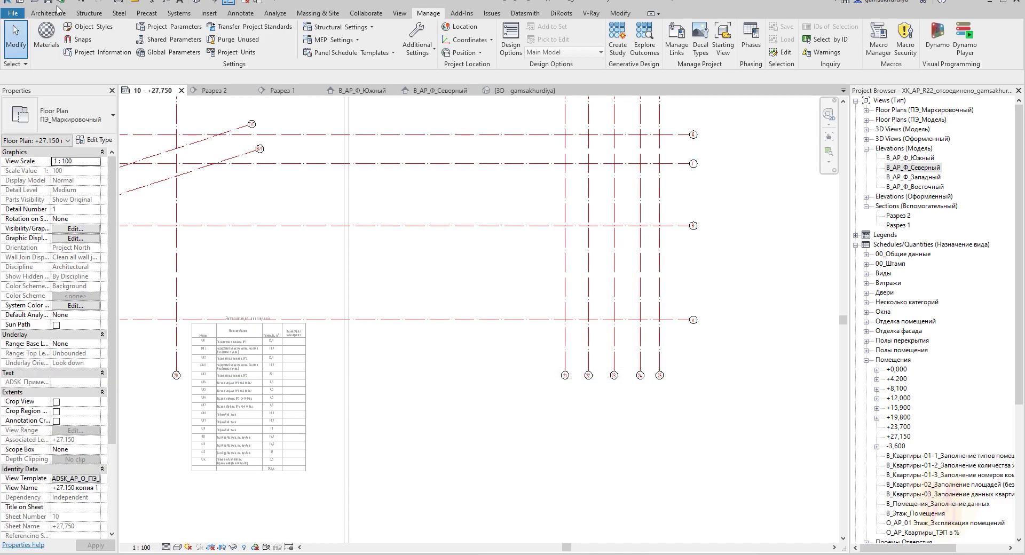
Synchronize the main model with central and save the new position back to the BSMP_KR_ECS_RD_R22_UP.rvt link.
left_click(64, 3)
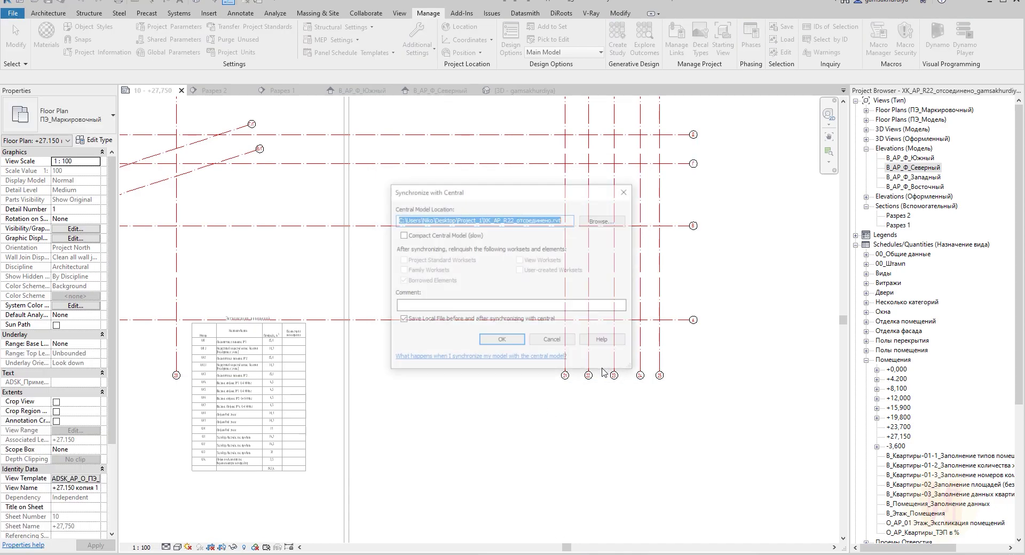
left_click(497, 342)
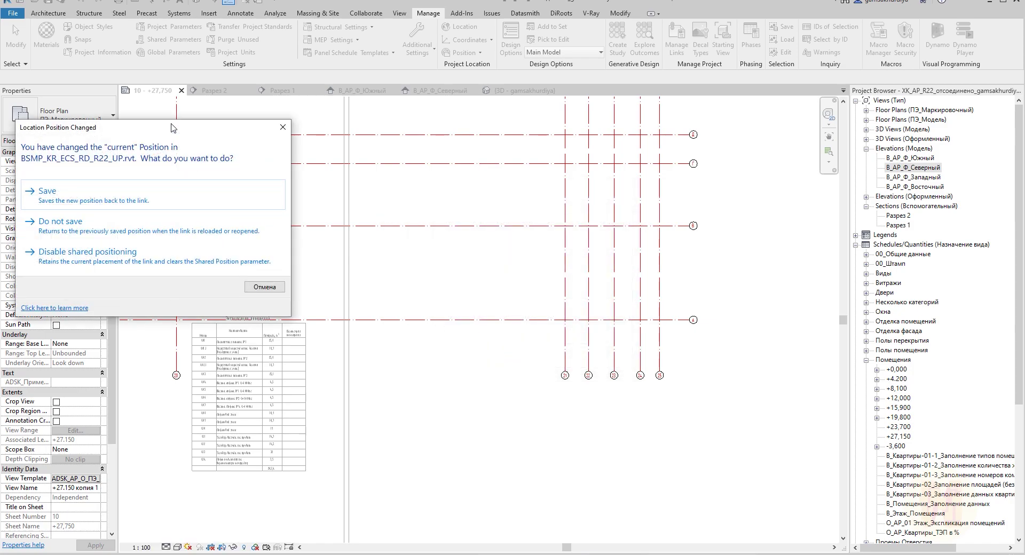
left_click(470, 248)
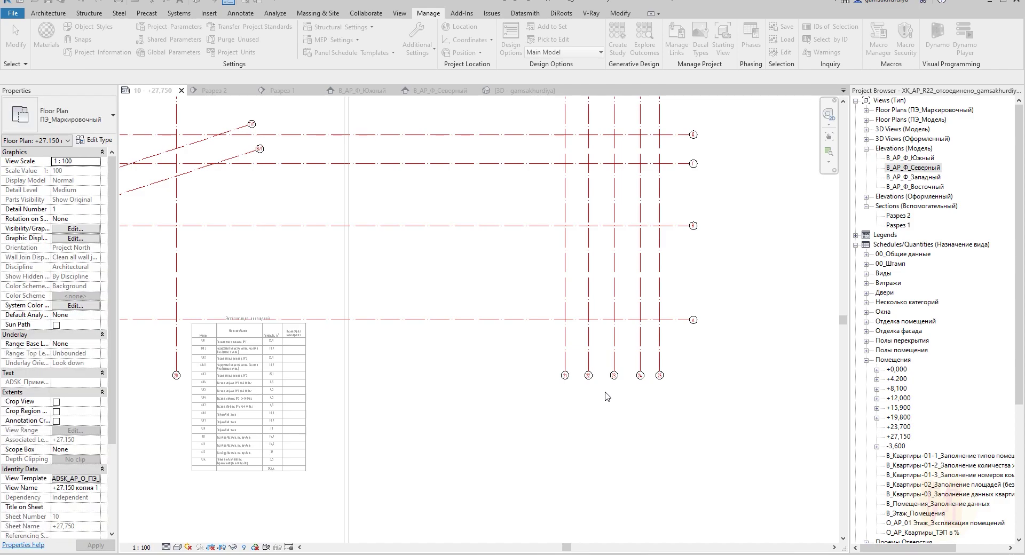
Open the В_АР_Ф_Северный elevation, select the UP link, and compare its levels with the host's.
left_click(434, 92)
scroll(553, 328, "down", 5)
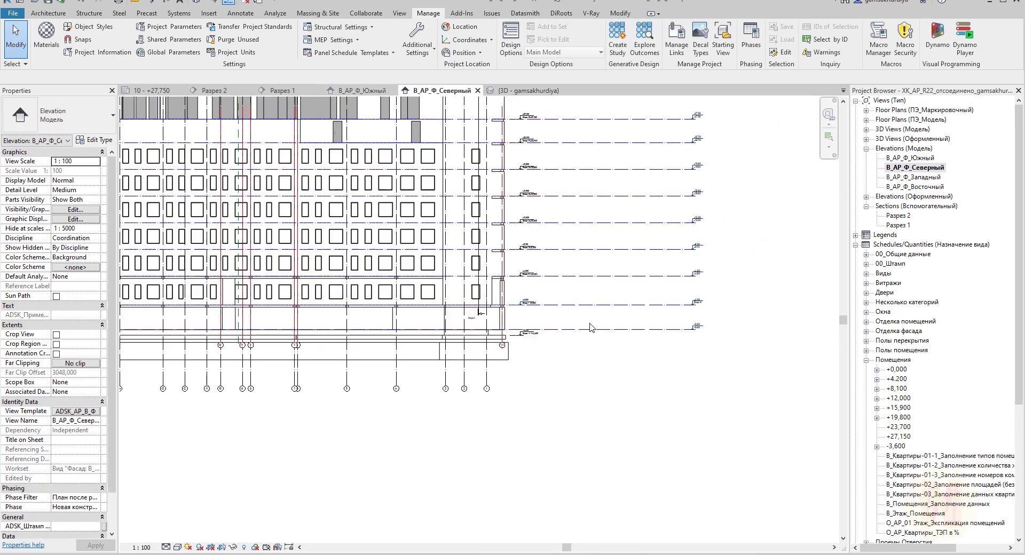
scroll(307, 310, "up", 5)
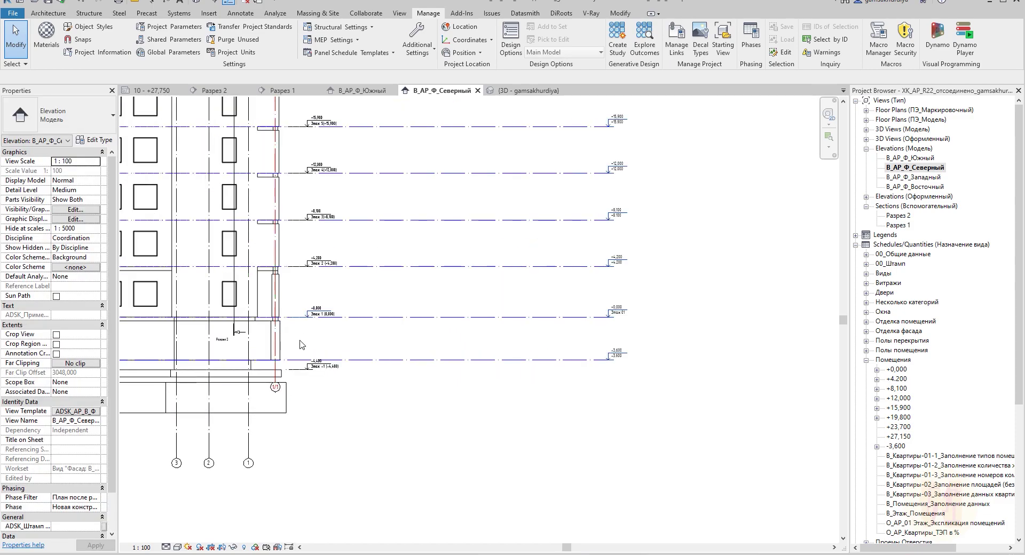
left_click(307, 303)
scroll(426, 375, "down", 4)
middle_click_drag(261, 380, 350, 305)
scroll(350, 304, "up", 2)
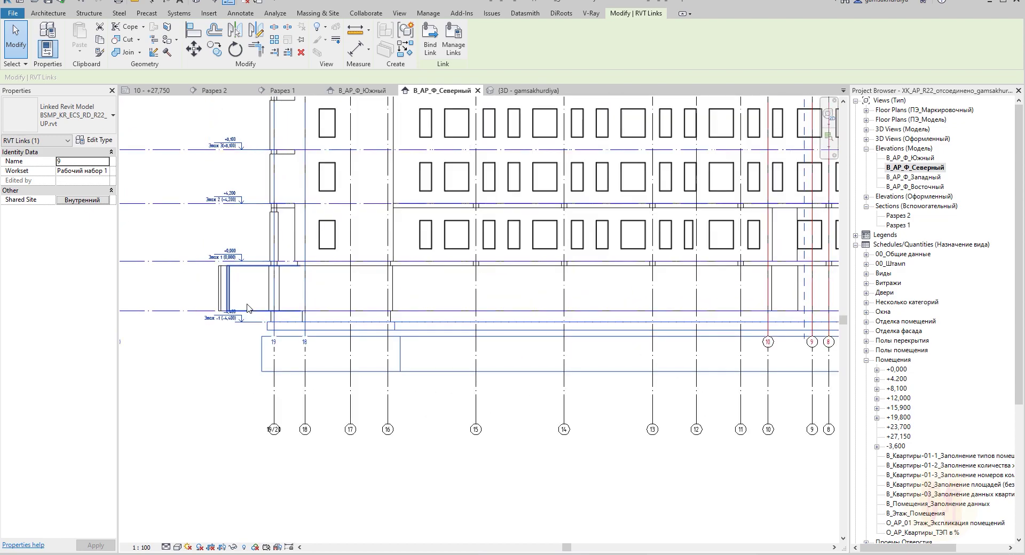
key("Escape")
Reselect the UP link at the level marks beside grid 19/20, examine their alignment along the facade, and deselect it.
scroll(224, 225, "up", 2)
left_click(233, 249)
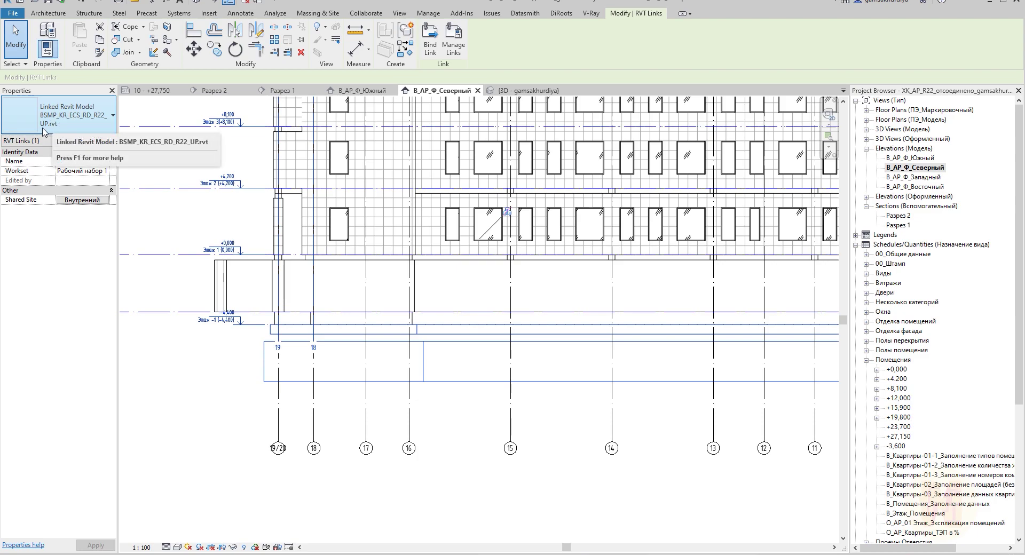
middle_click_drag(197, 229, 443, 262)
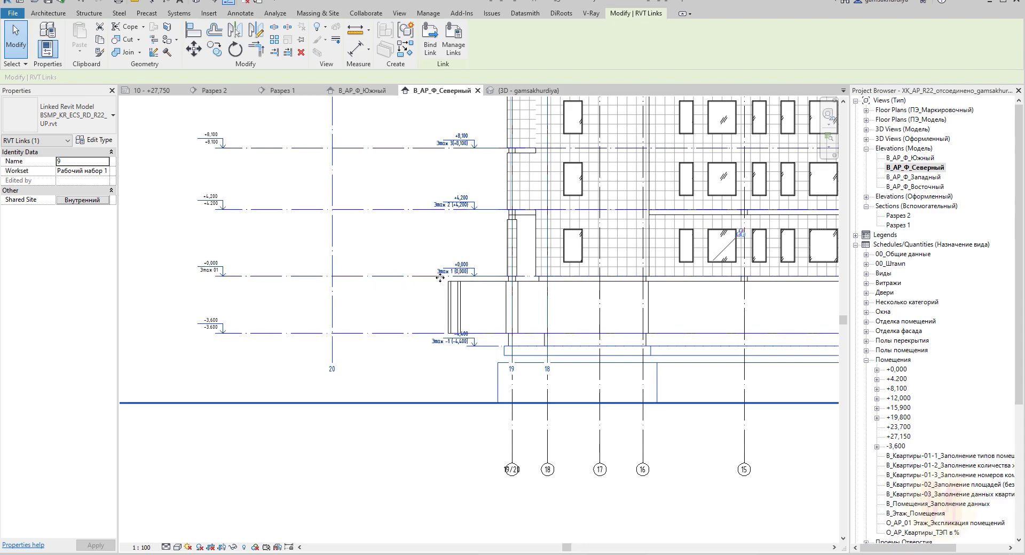
scroll(435, 415, "down", 6)
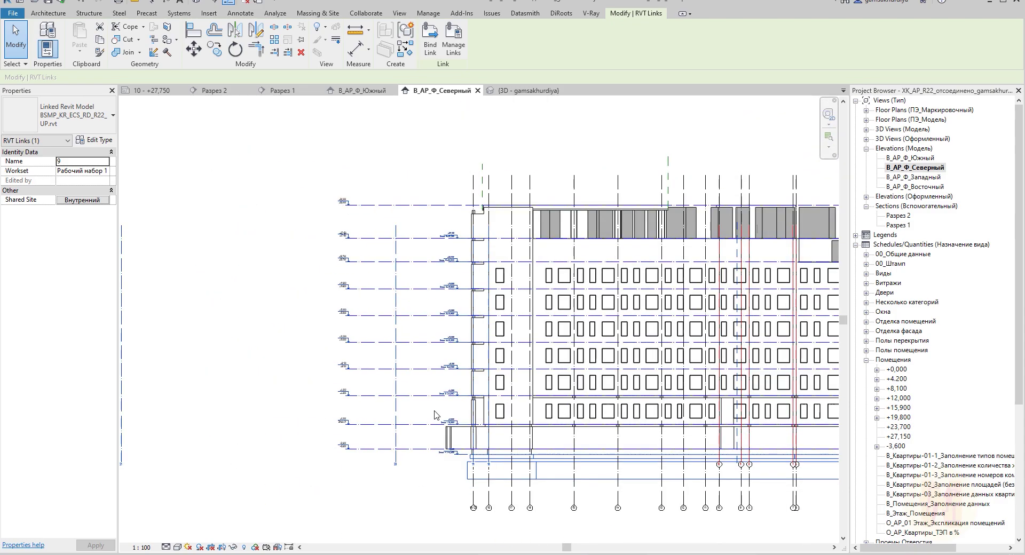
key("Escape")
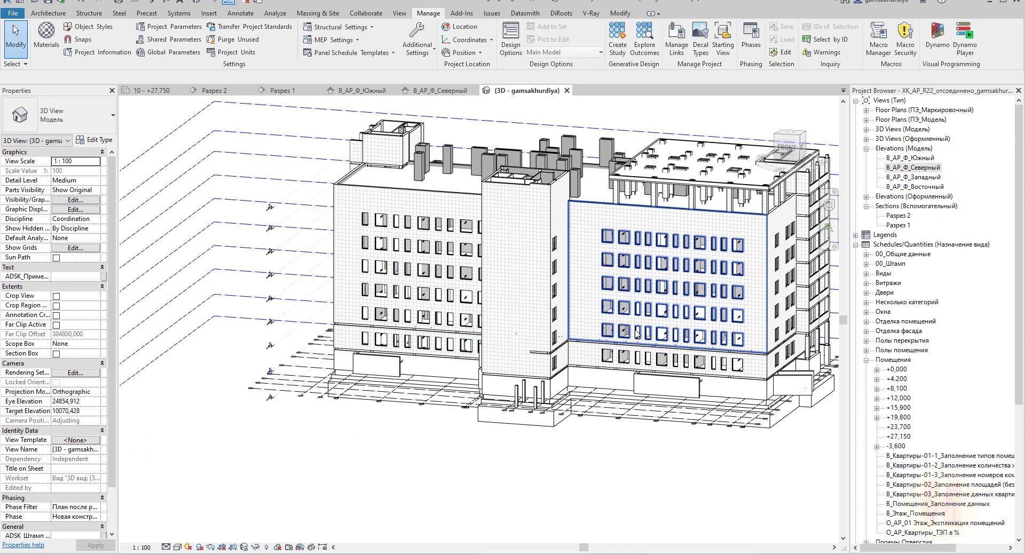
Inspect the whole building in the default 3D view and synchronize the main model with central.
middle_click_drag(556, 374, 406, 410, "shift")
scroll(406, 409, "down", 2)
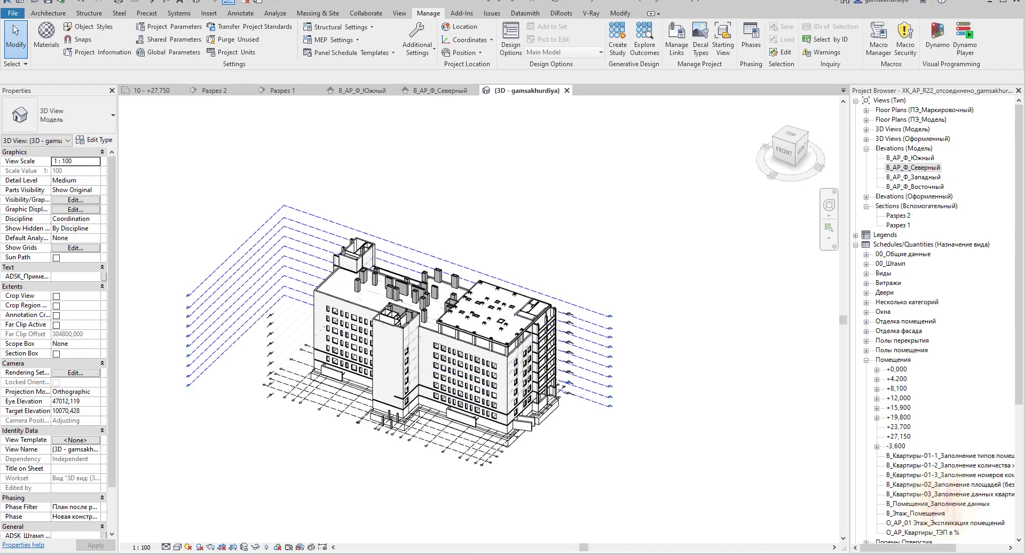
left_click(61, 2)
key("Return")
scroll(451, 409, "up", 3)
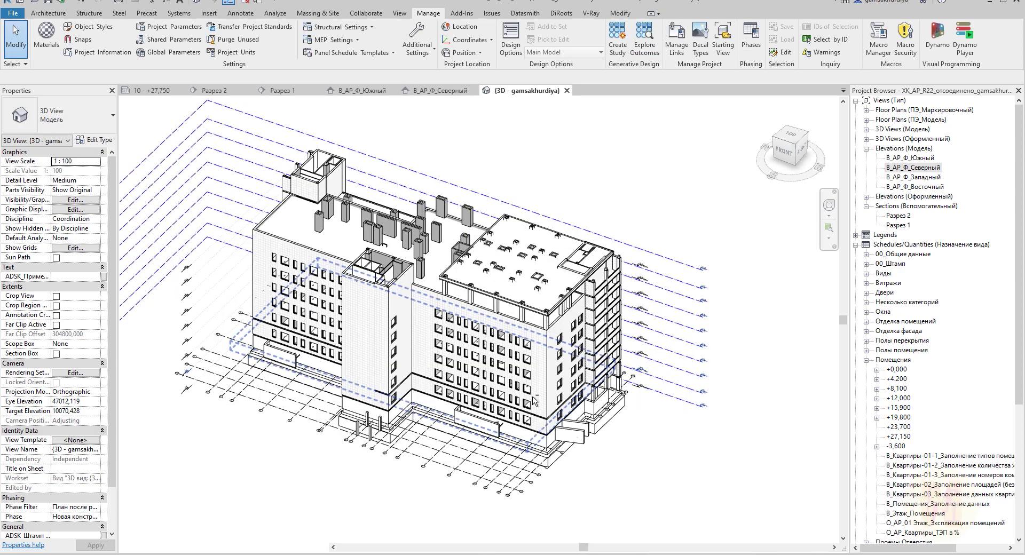
middle_click_drag(594, 401, 396, 343, "shift")
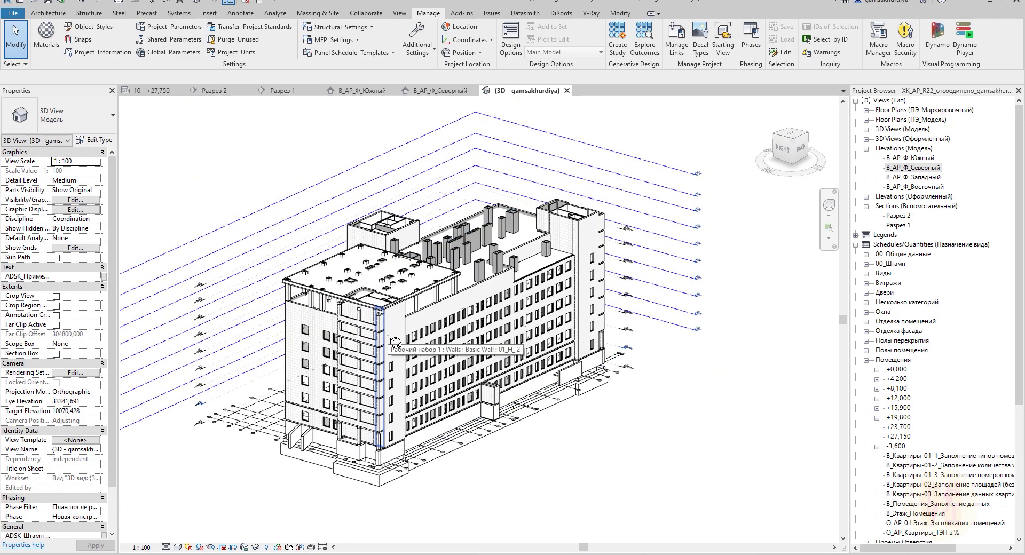